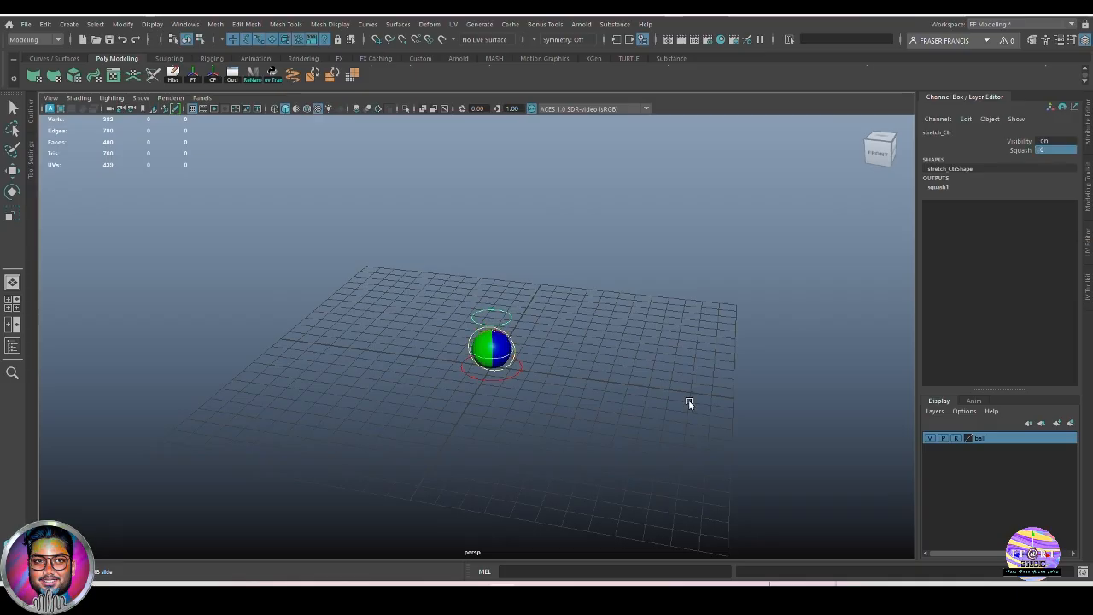
Orbit and zoom around the finished ball rig, clearing the control selection.
alt+drag(675, 436, 688, 404)
click(688, 405)
alt+right_drag(688, 405, 706, 459)
alt+drag(706, 459, 643, 457)
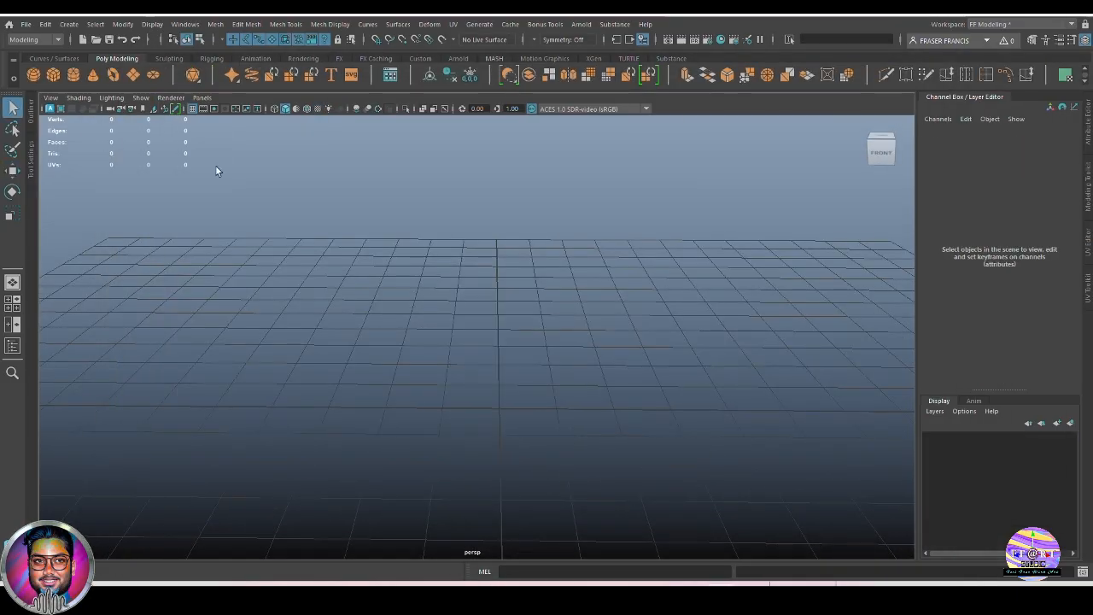
Create a polygon sphere and set its Translate Y to 1.
click(33, 74)
scroll(617, 442, up, 3)
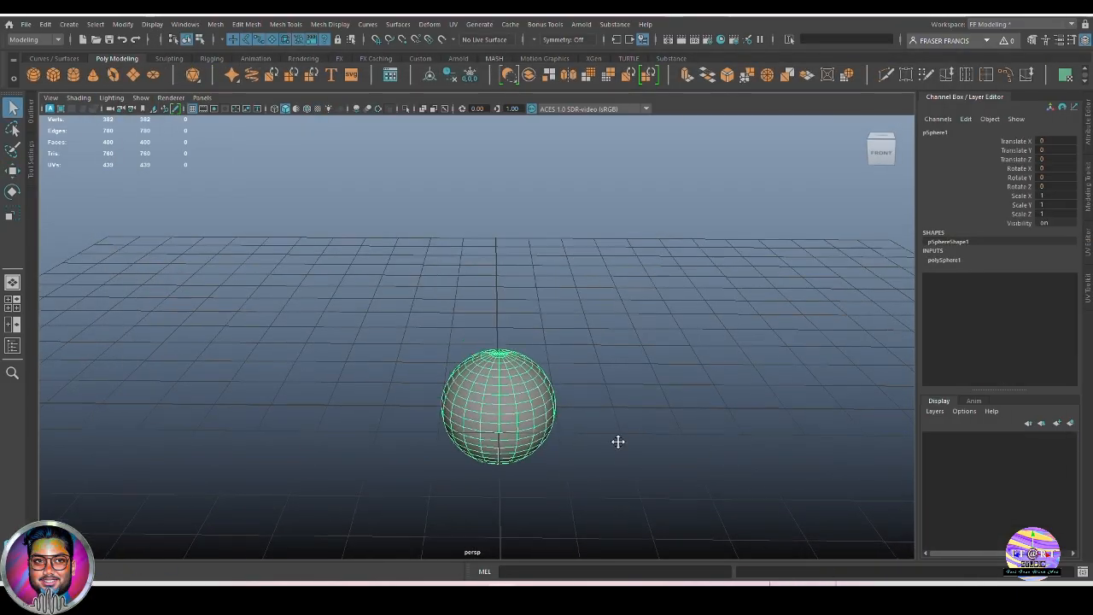
click(1056, 151)
text(1)
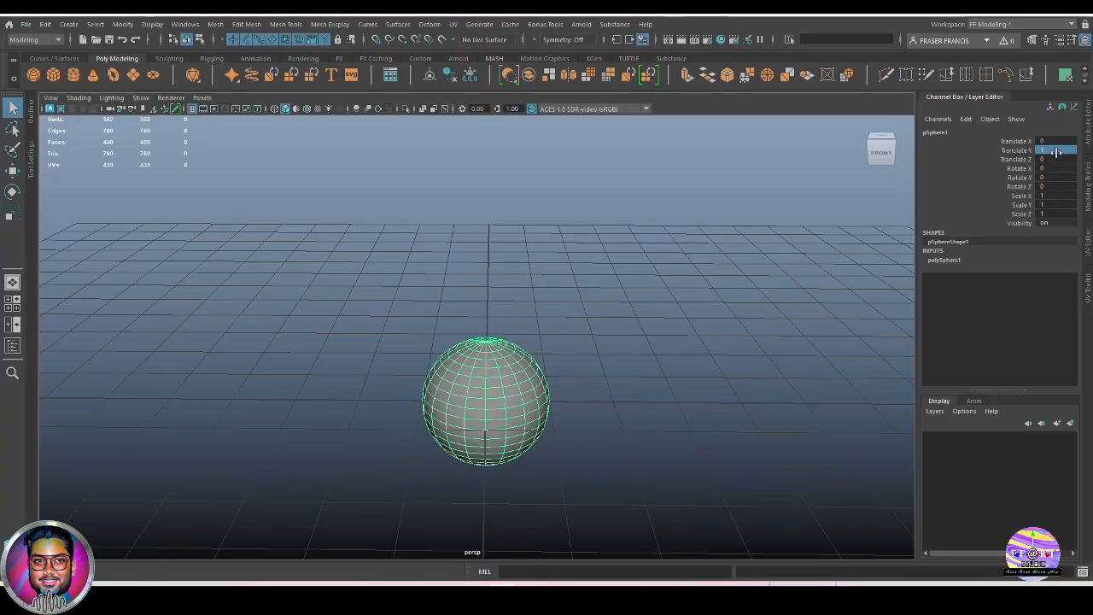
key(Return)
Orbit around the sphere, reselect it and begin renaming it.
alt+drag(710, 367, 708, 395)
click(708, 395)
click(487, 380)
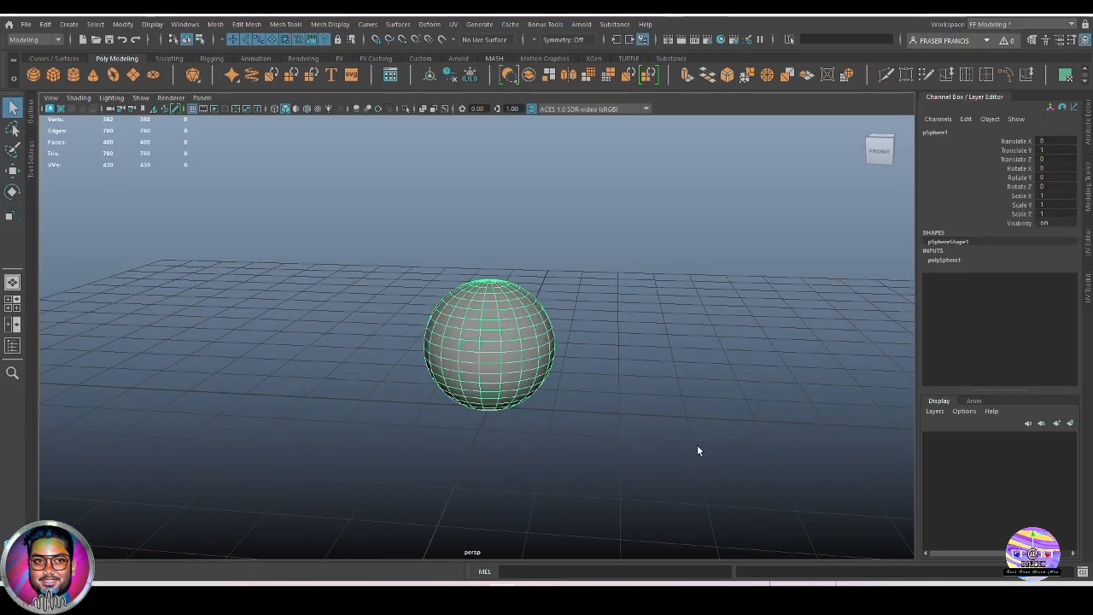
alt+drag(697, 448, 664, 439)
double_click(944, 132)
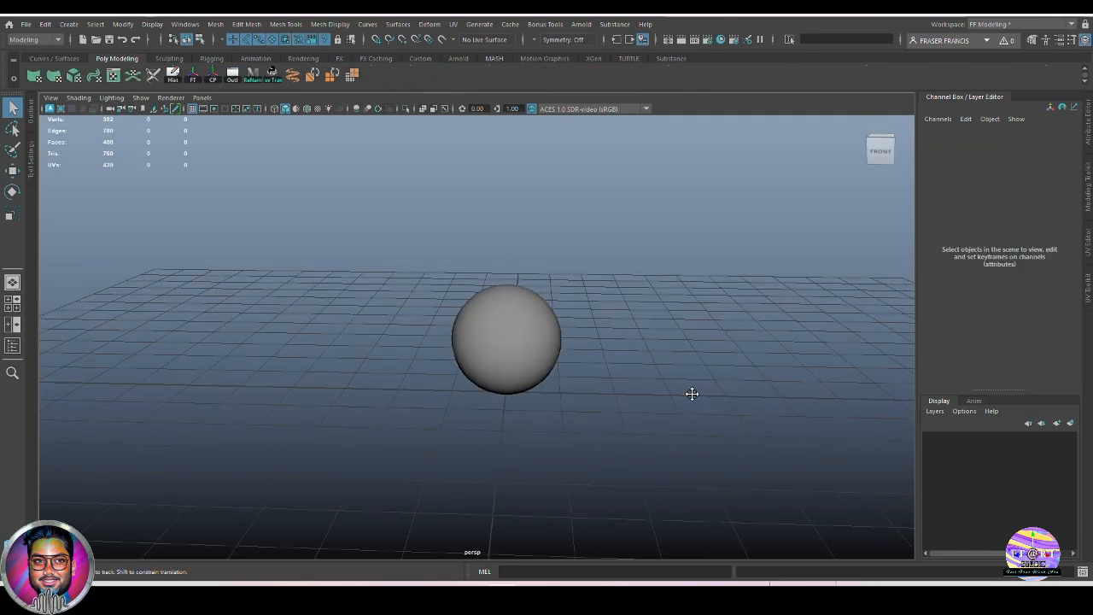
Add a NURBS circle at the origin from the Curves/Surfaces shelf.
alt+drag(569, 442, 547, 428)
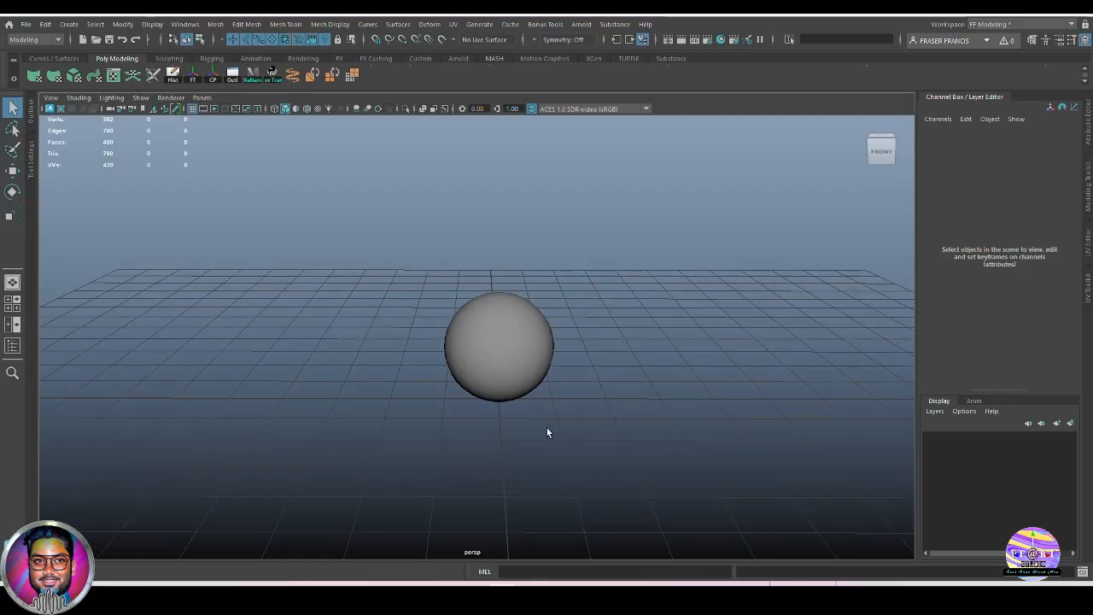
click(44, 59)
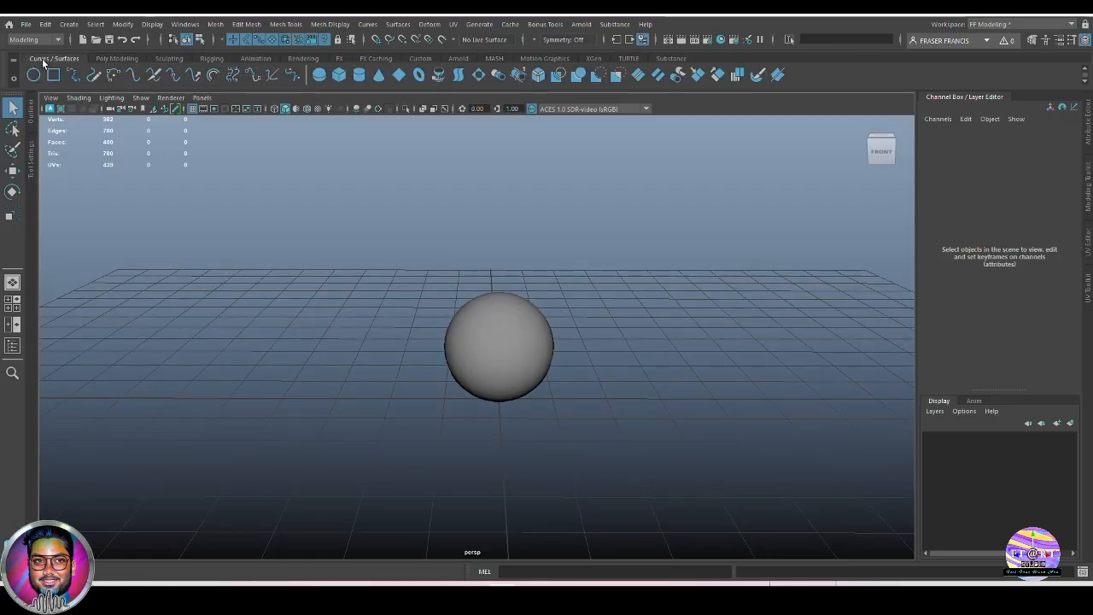
click(33, 74)
alt+drag(637, 369, 454, 430)
Duplicate the circle, scale the copy to 1.556 and name it as the main control.
key(ctrl+d)
key(r)
drag(490, 398, 666, 425)
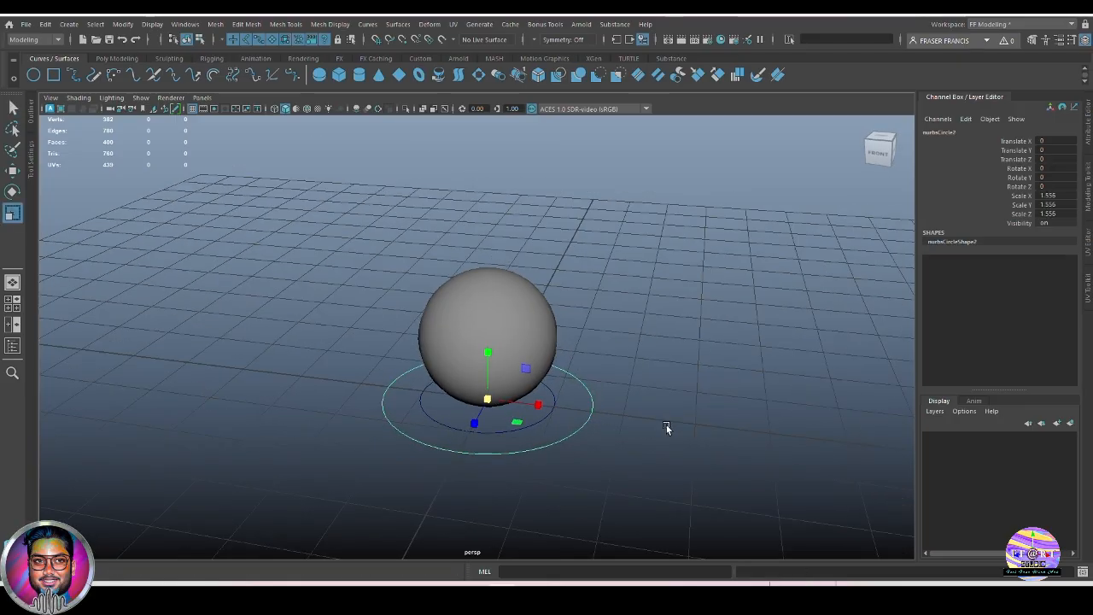
double_click(973, 131)
text(main)
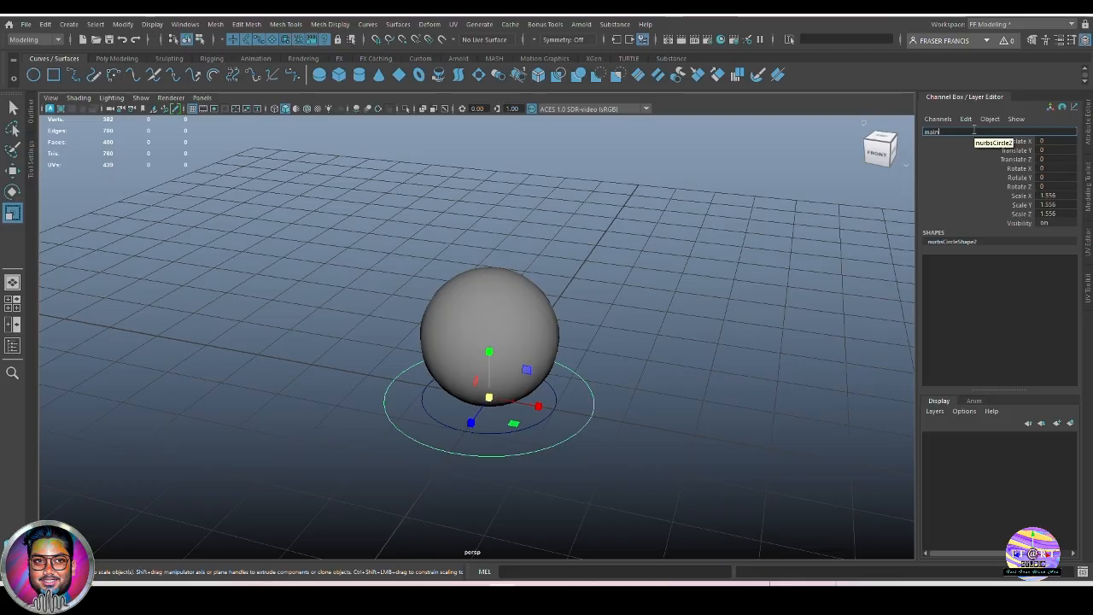
text( Ctr)
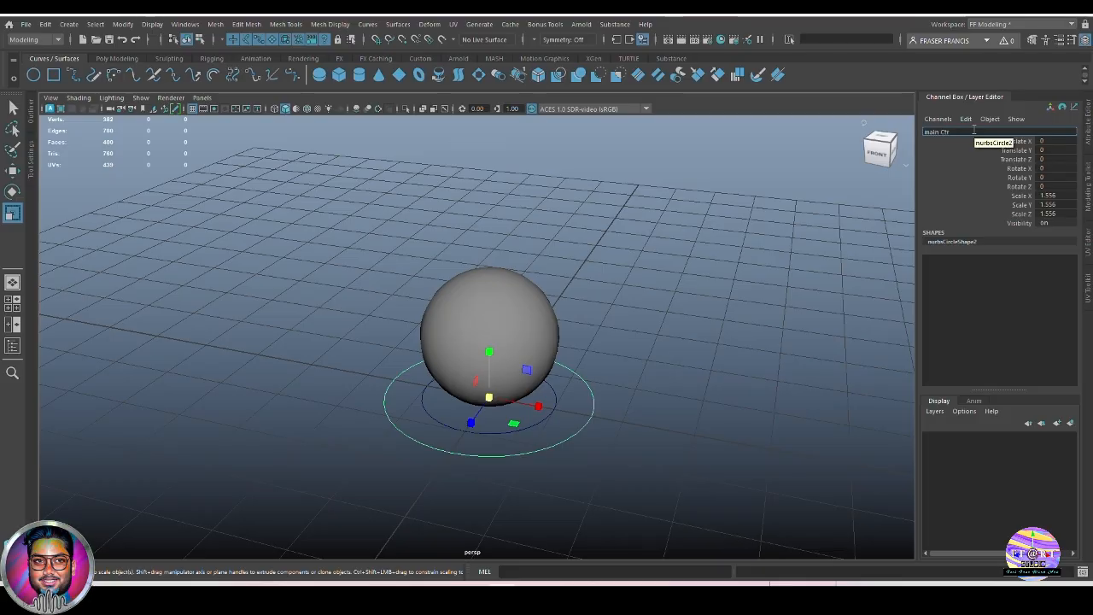
double_click(973, 131)
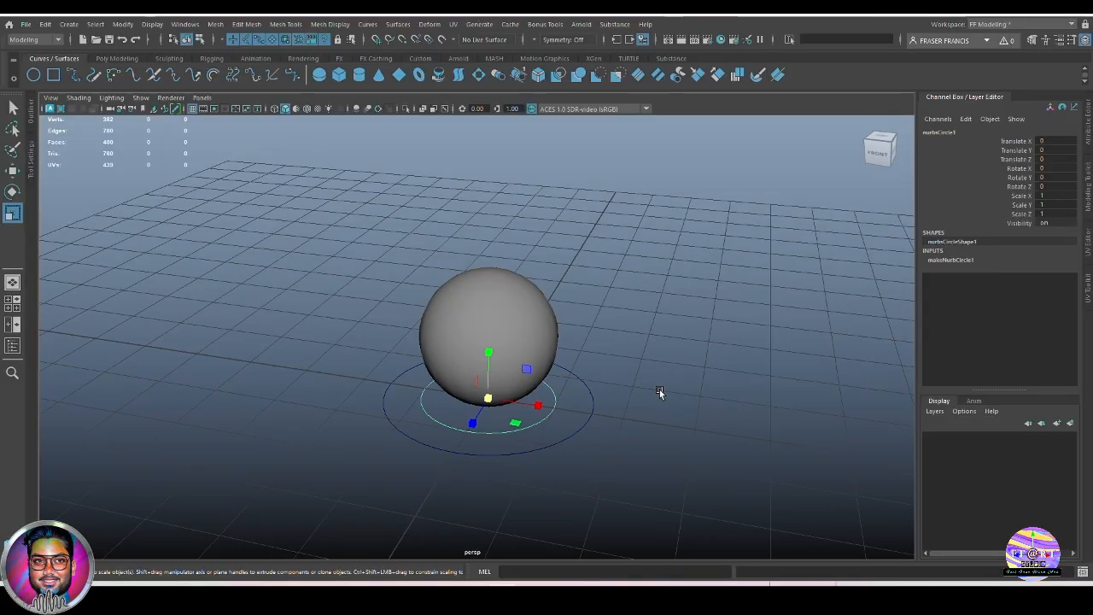
key(alt+shift+d)
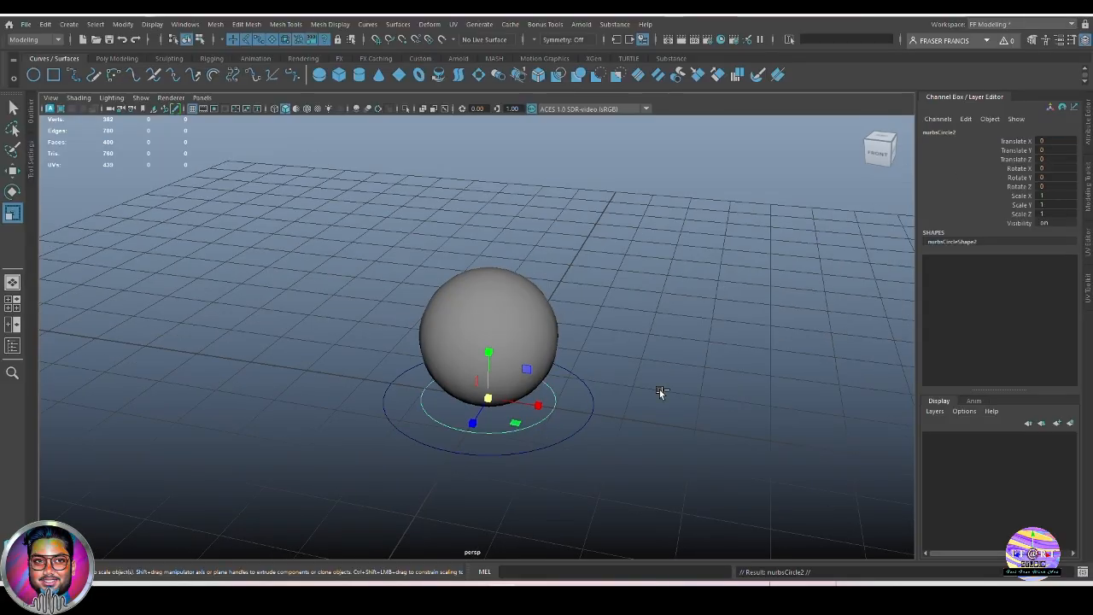
Raise the circle copy above the ball to Translate Y 2.749.
key(w)
drag(487, 362, 511, 229)
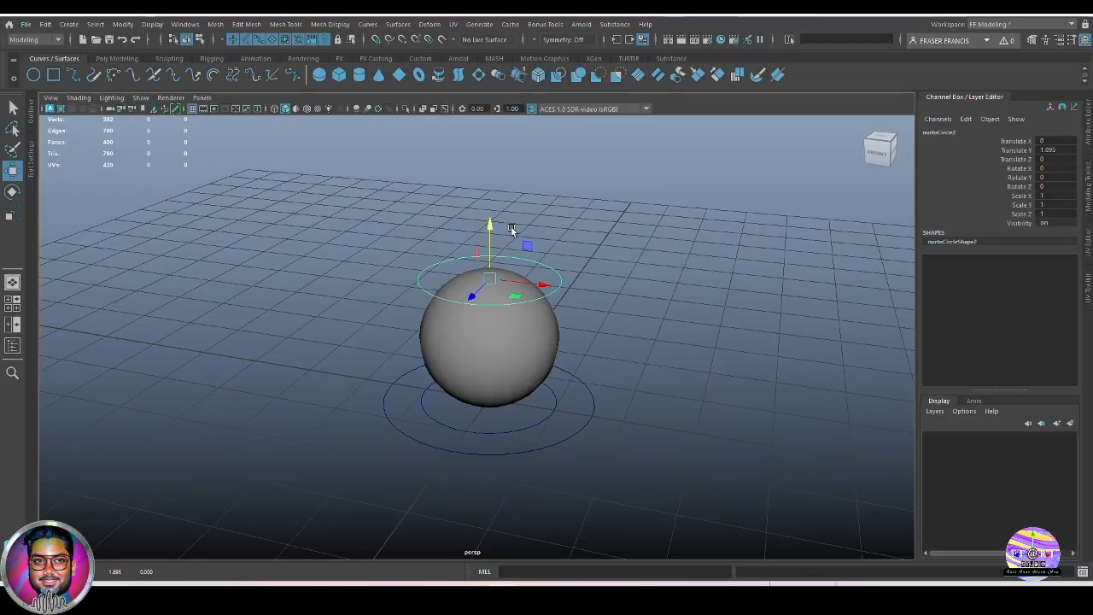
alt+middle_drag(513, 230, 543, 279)
alt+drag(583, 332, 599, 317)
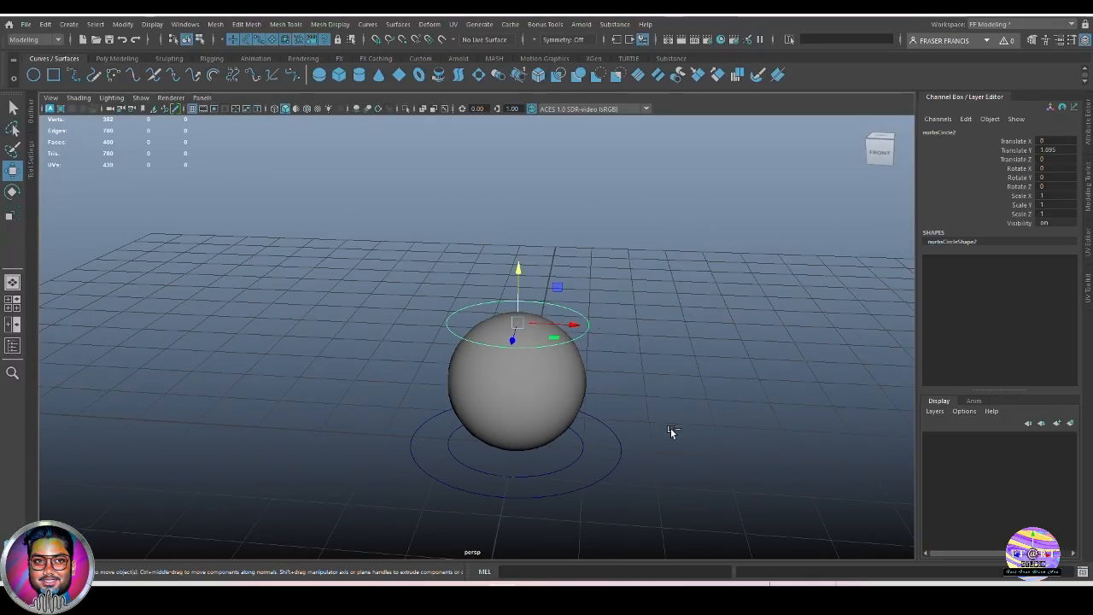
key(ctrl+z)
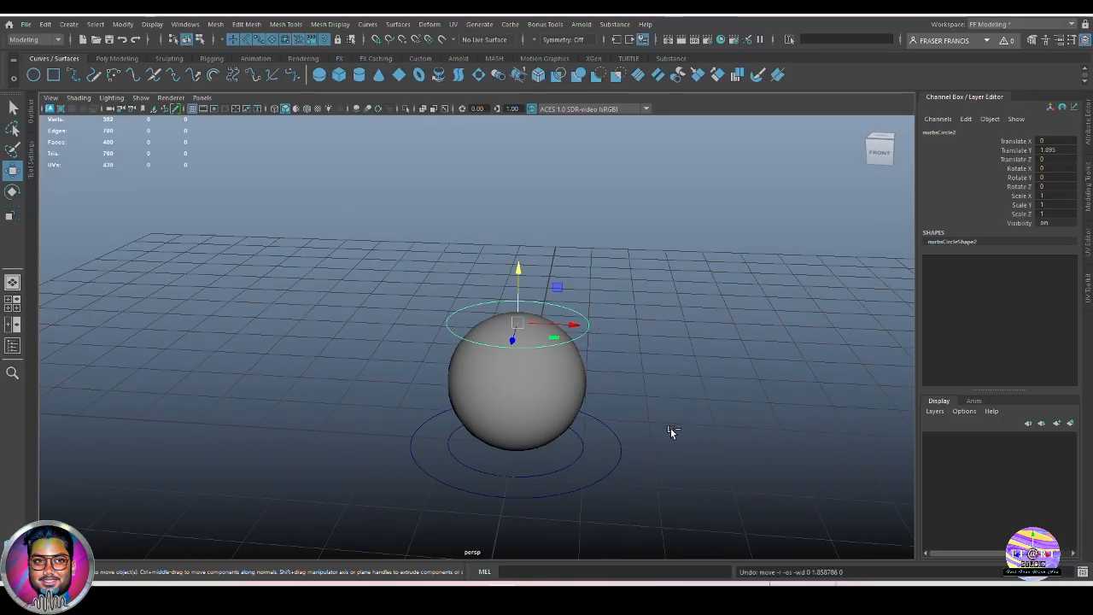
drag(516, 254, 527, 196)
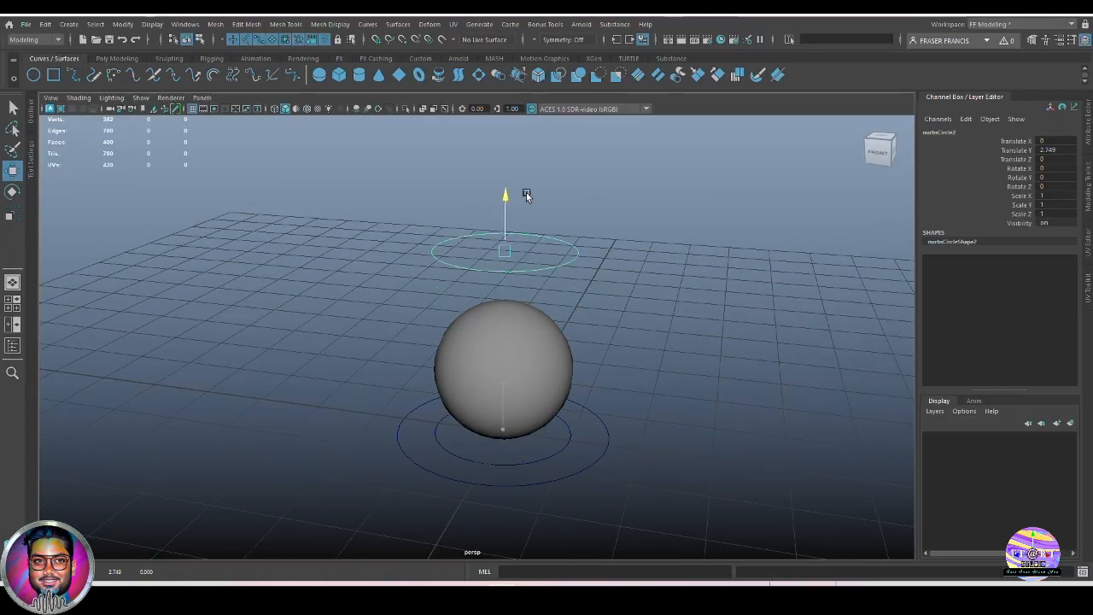
alt+middle_drag(558, 251, 560, 274)
alt+drag(538, 324, 566, 322)
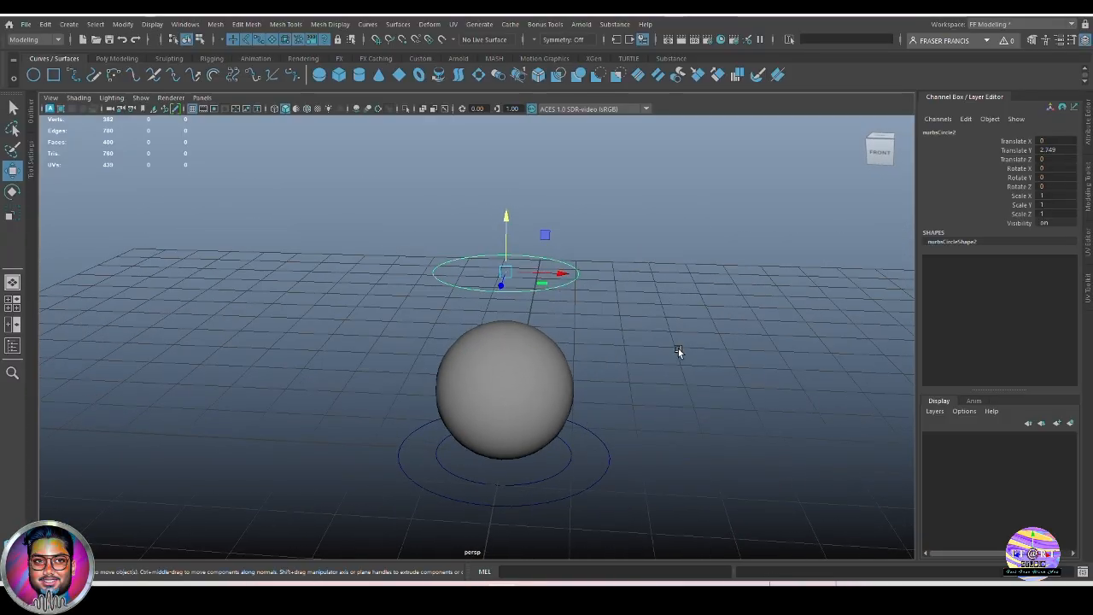
alt+drag(678, 348, 658, 335)
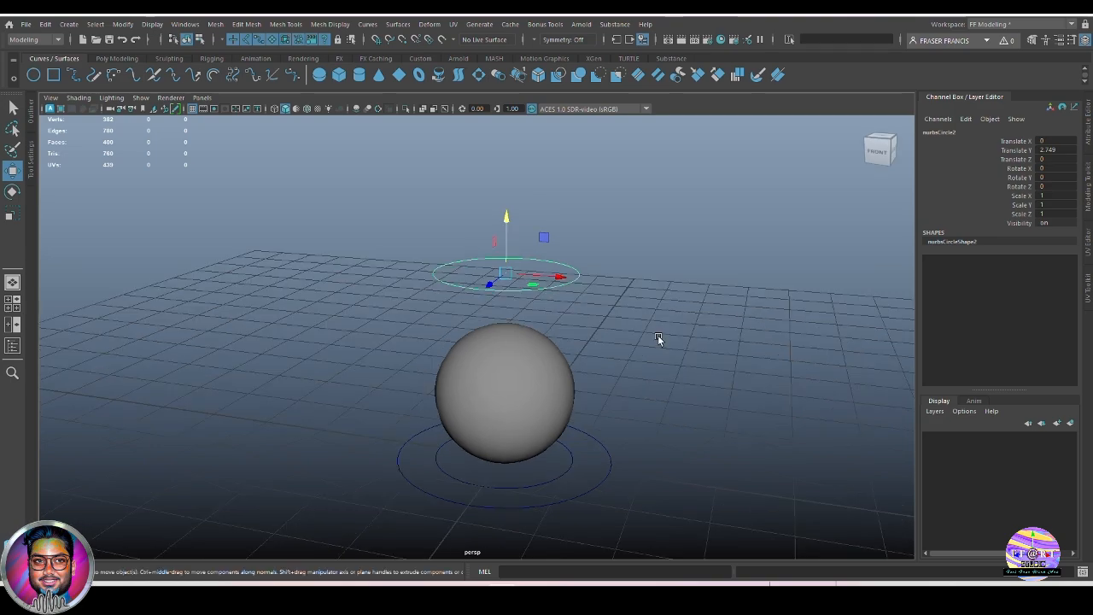
Rename the top circle stretch_Ctrl, then select the inner circle.
click(968, 130)
text(ch)
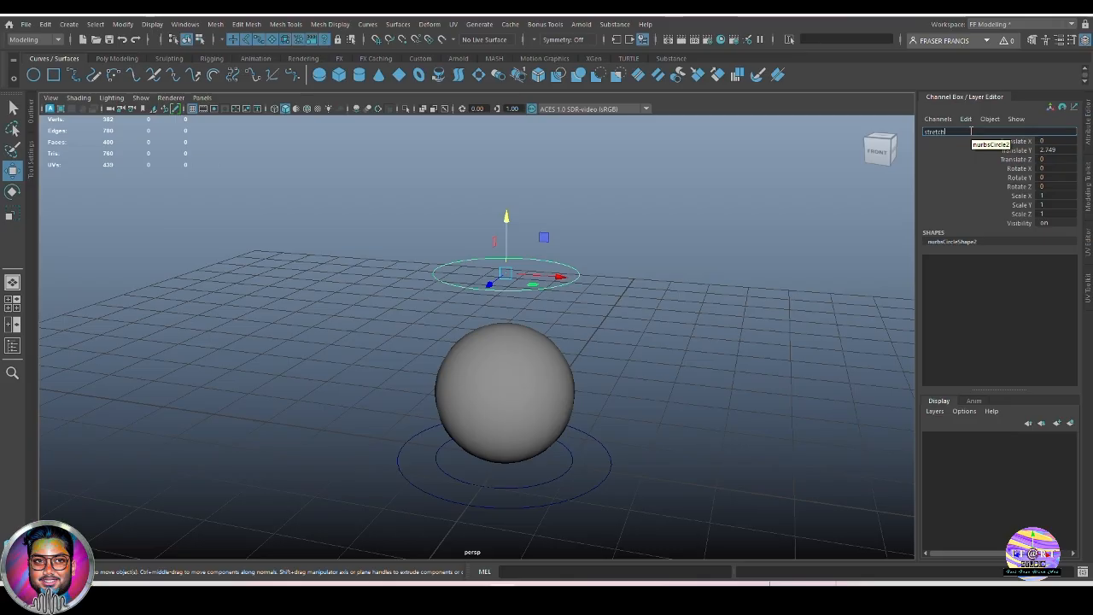
text(tretch_Ctrl)
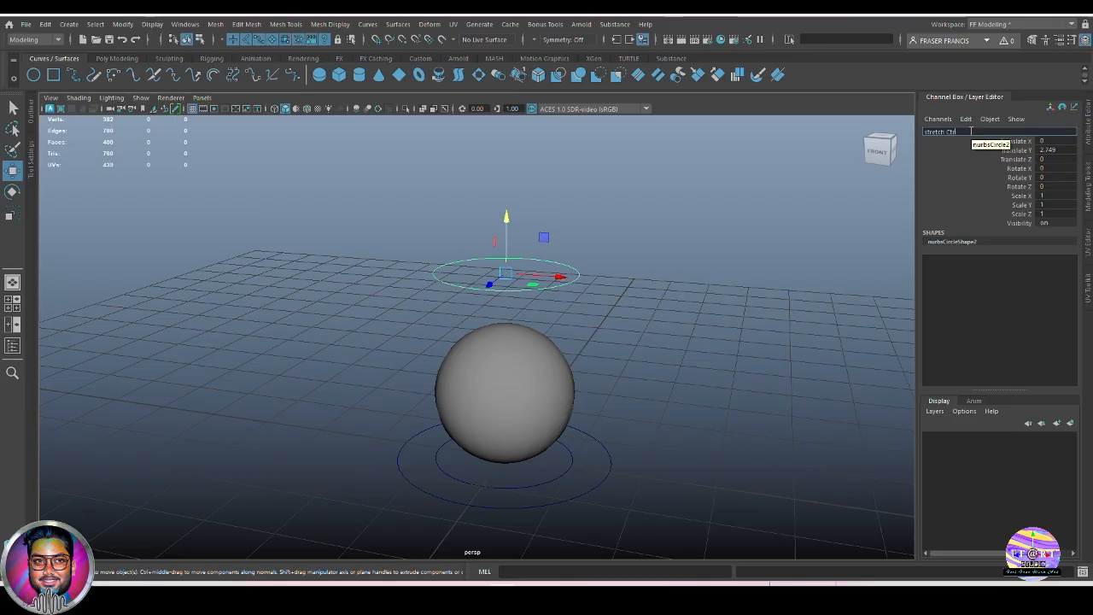
key(Return)
click(570, 468)
alt+middle_drag(583, 468, 594, 454)
Set the inner circle's Translate Y to 1 and Rotate X to 90.
key(e)
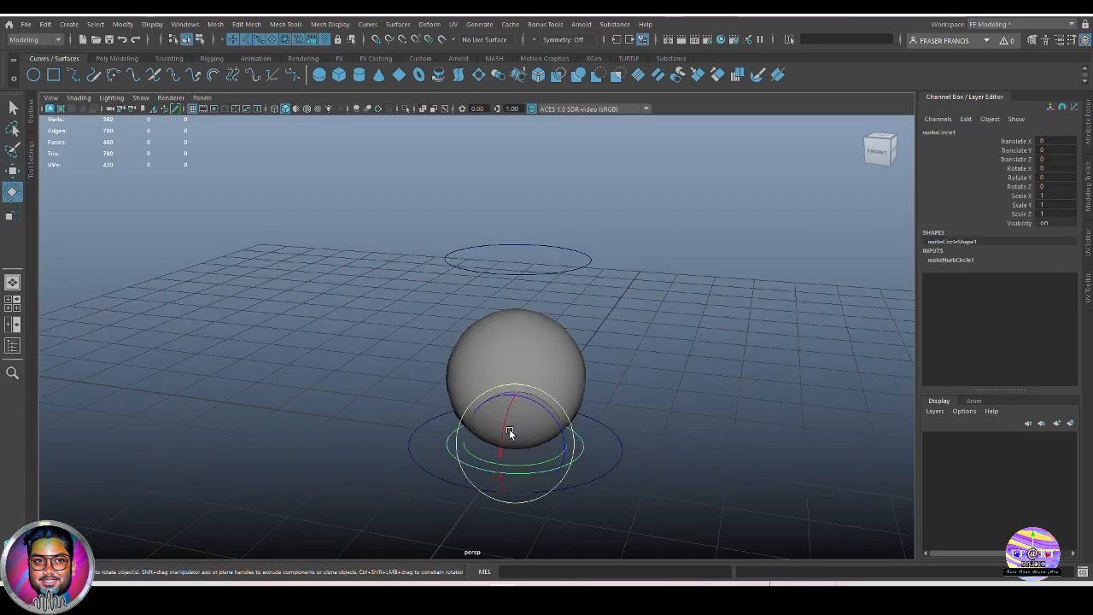
click(1059, 151)
text(1)
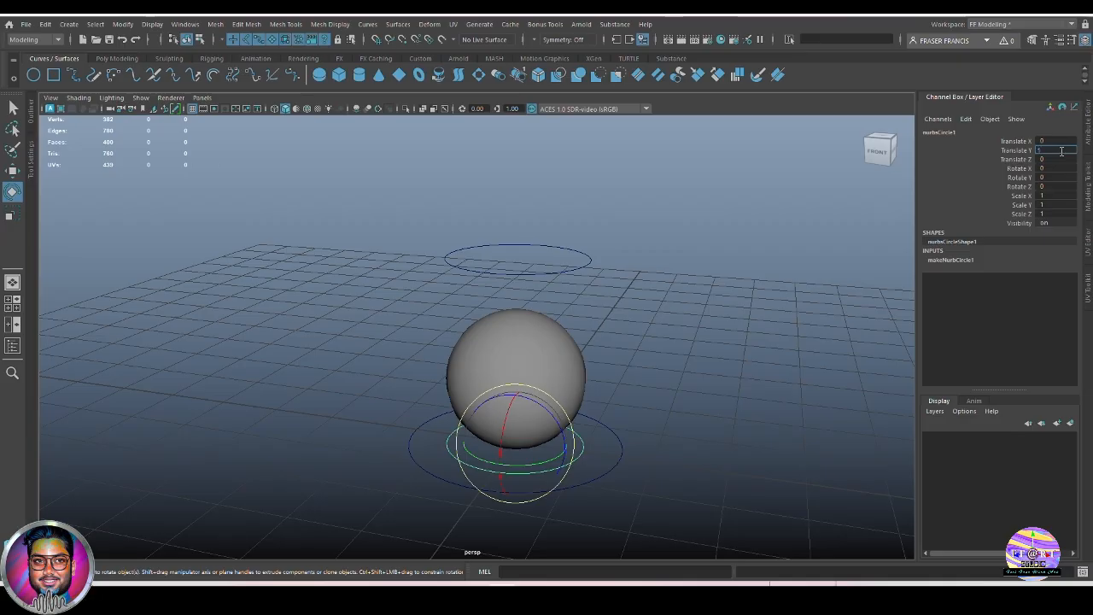
key(Return)
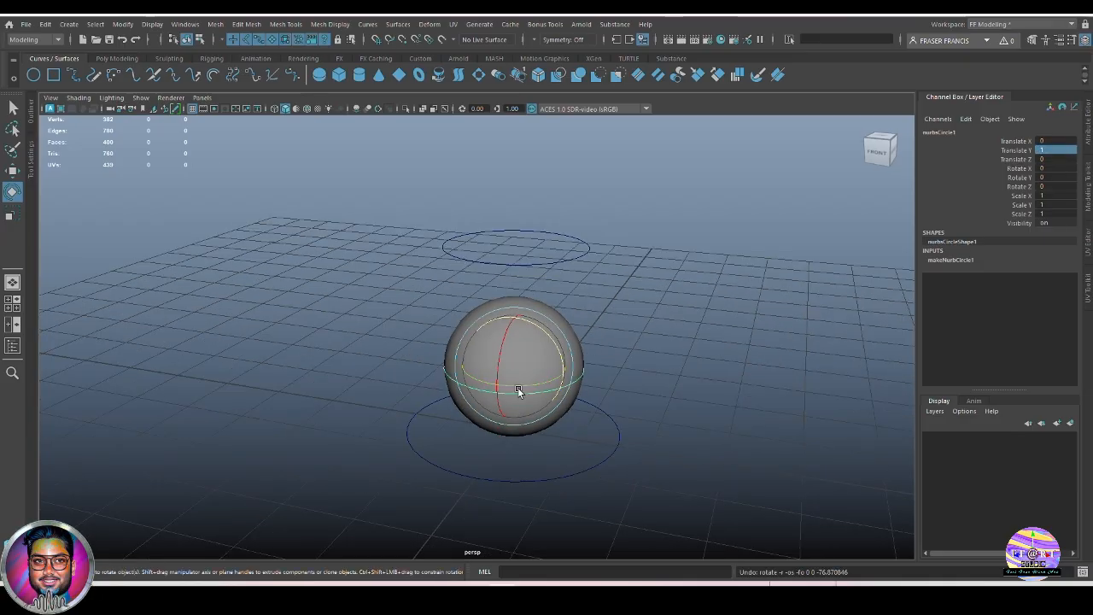
drag(500, 359, 529, 285)
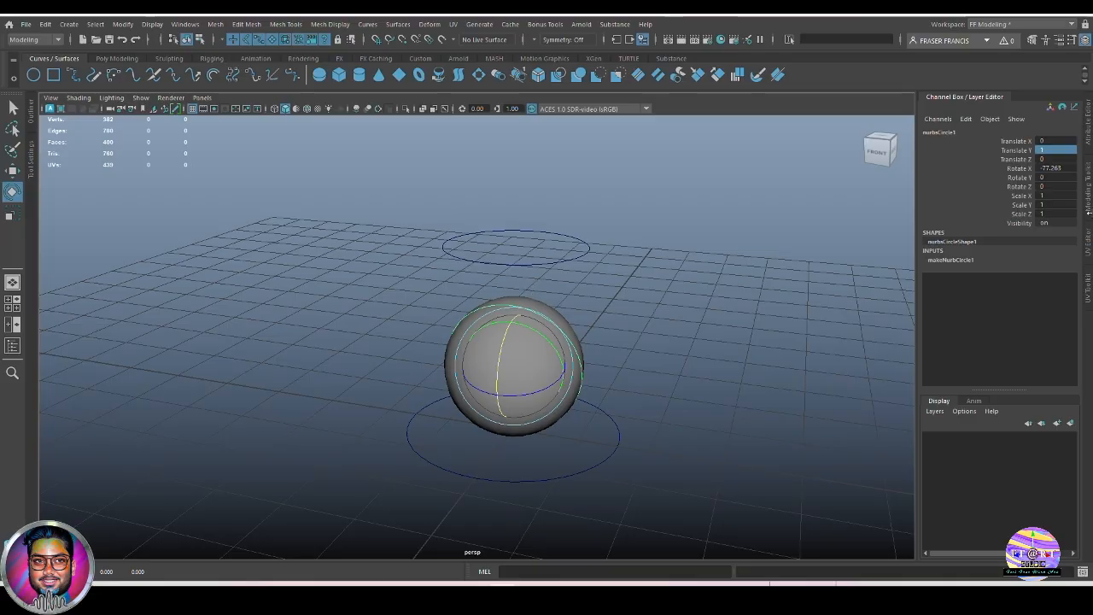
click(1067, 167)
text(90)
key(Return)
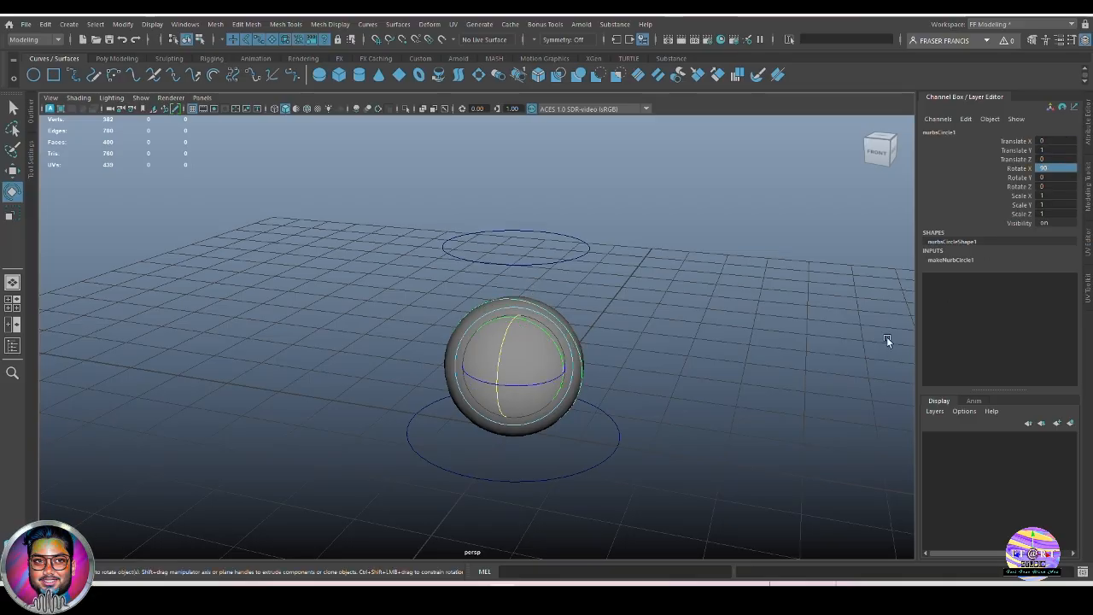
Scale the upright circle to 1.229 and name it rotate_Ctr.
key(r)
drag(515, 363, 613, 378)
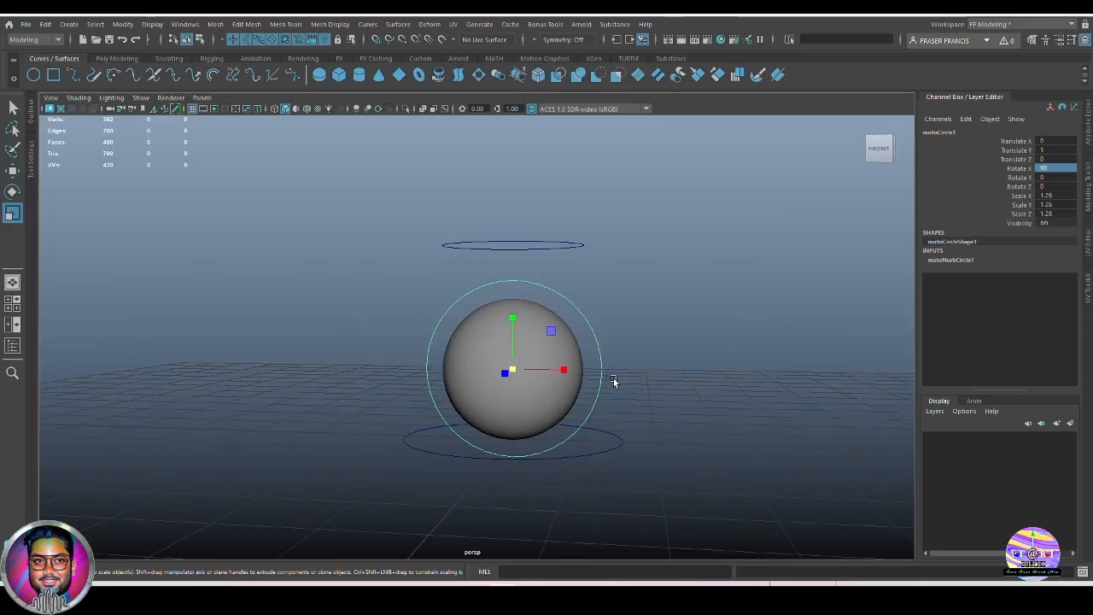
alt+drag(707, 422, 544, 415)
drag(515, 367, 511, 370)
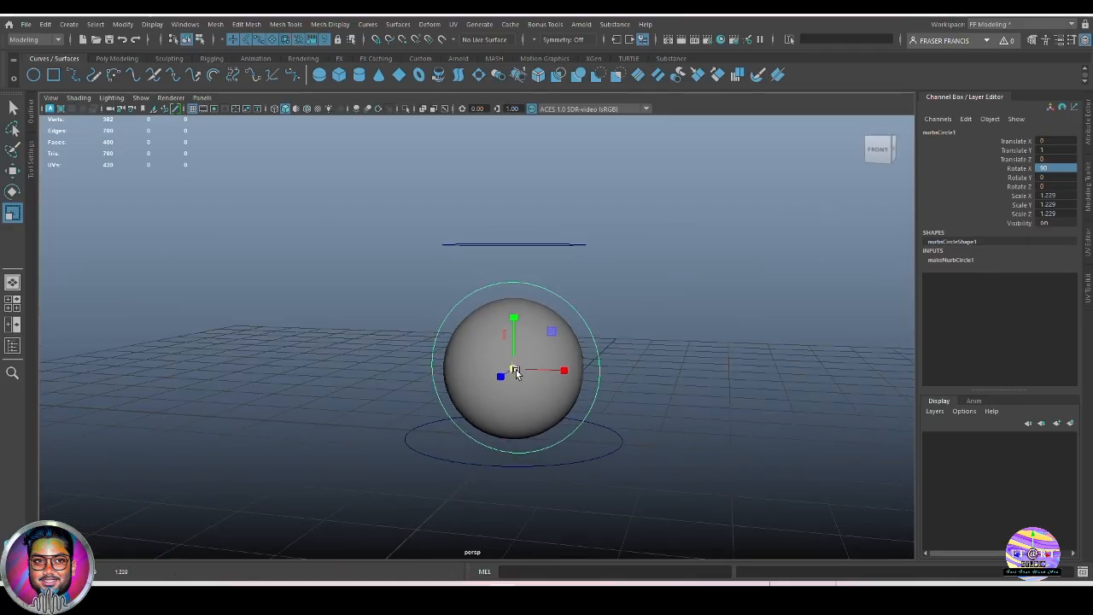
double_click(966, 133)
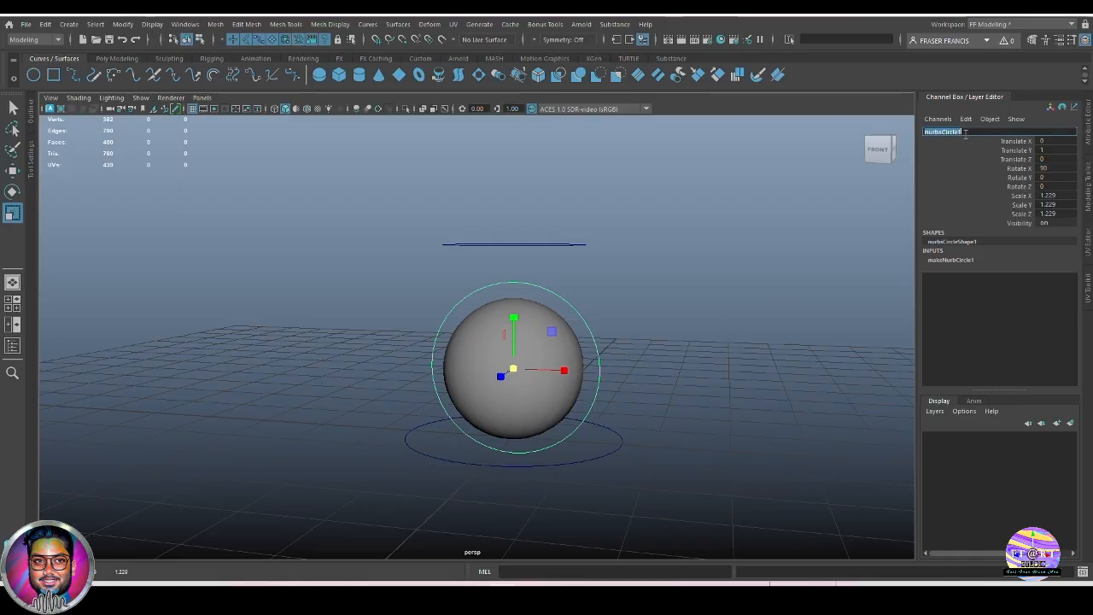
text(rotate)
key(Return)
text(rotate)
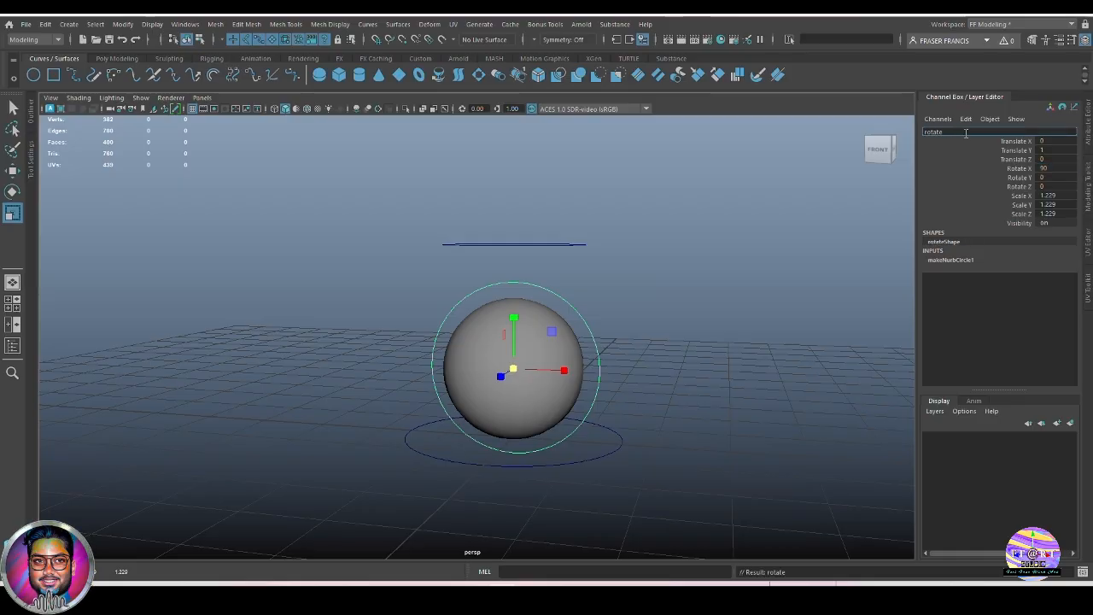
text(_Ctrl)
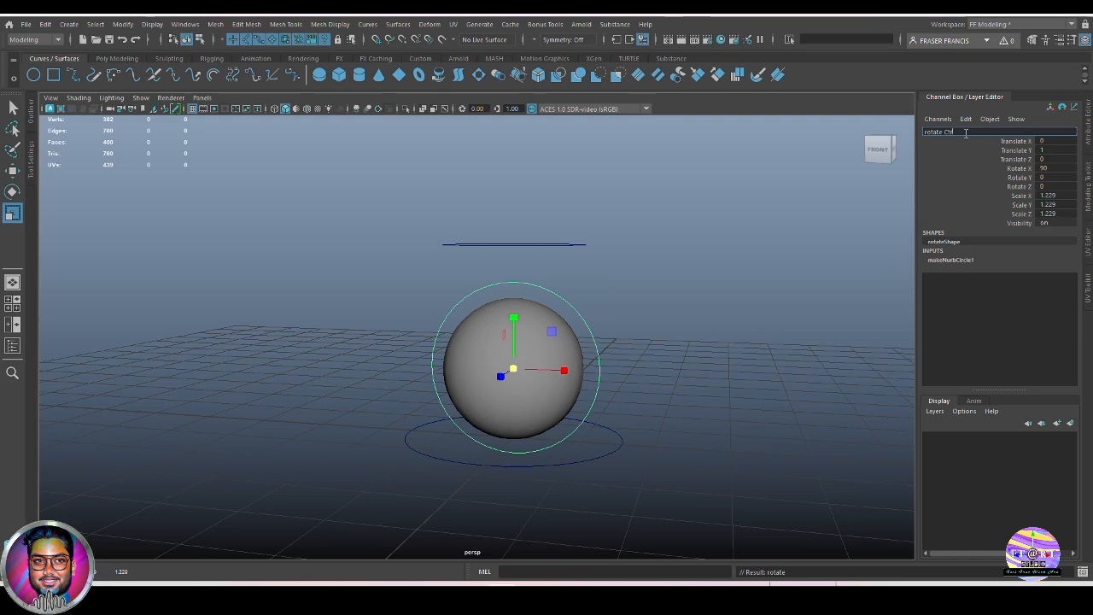
key(Return)
Select the rotate, stretch and main control circles in turn, ending with nothing selected.
click(767, 358)
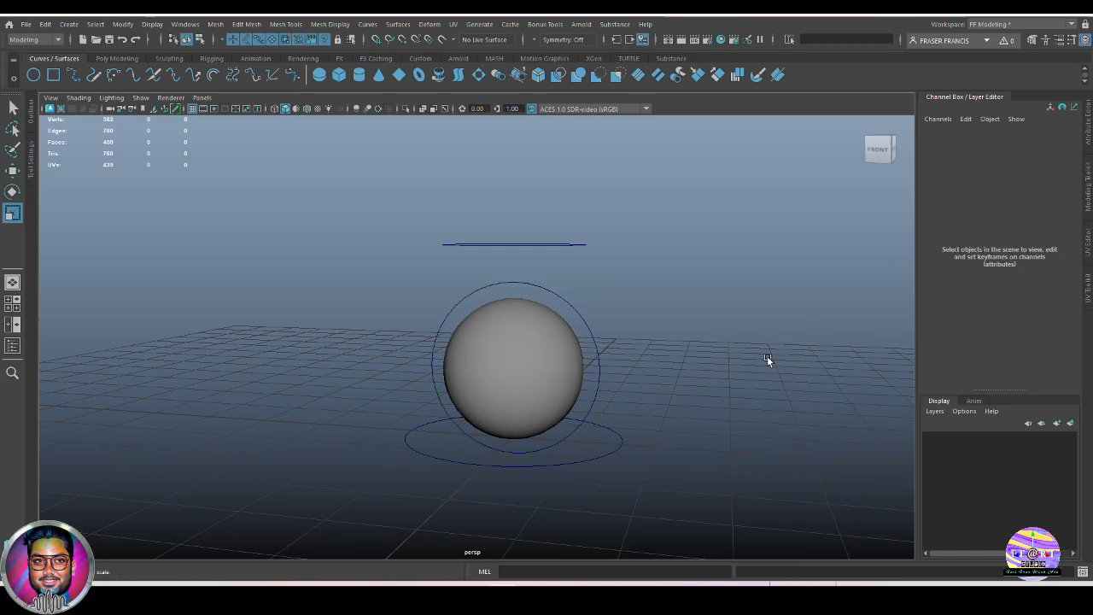
click(588, 355)
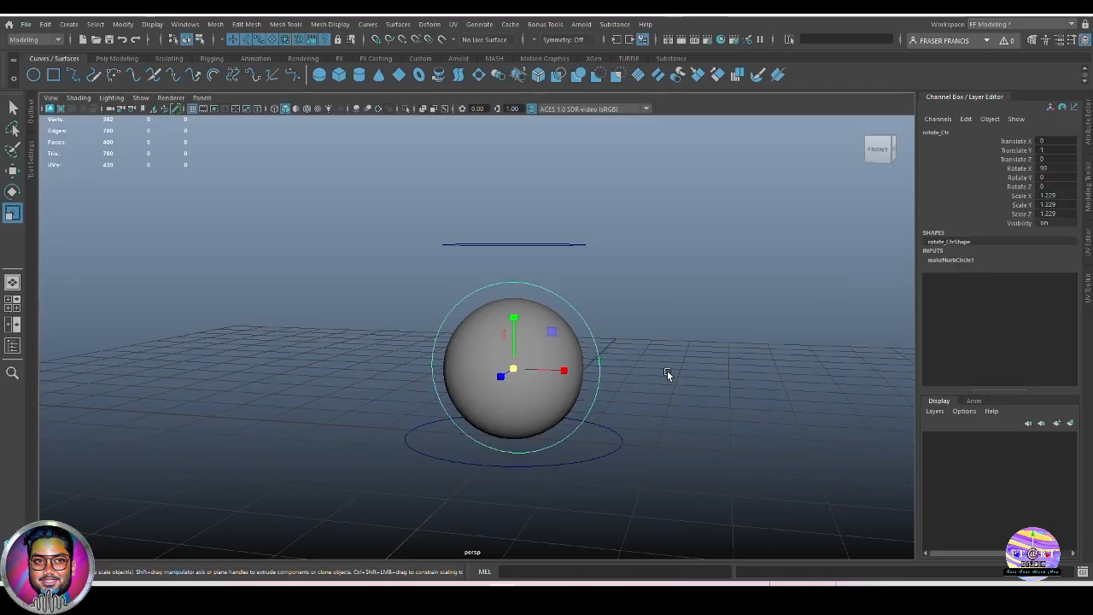
alt+drag(668, 374, 697, 378)
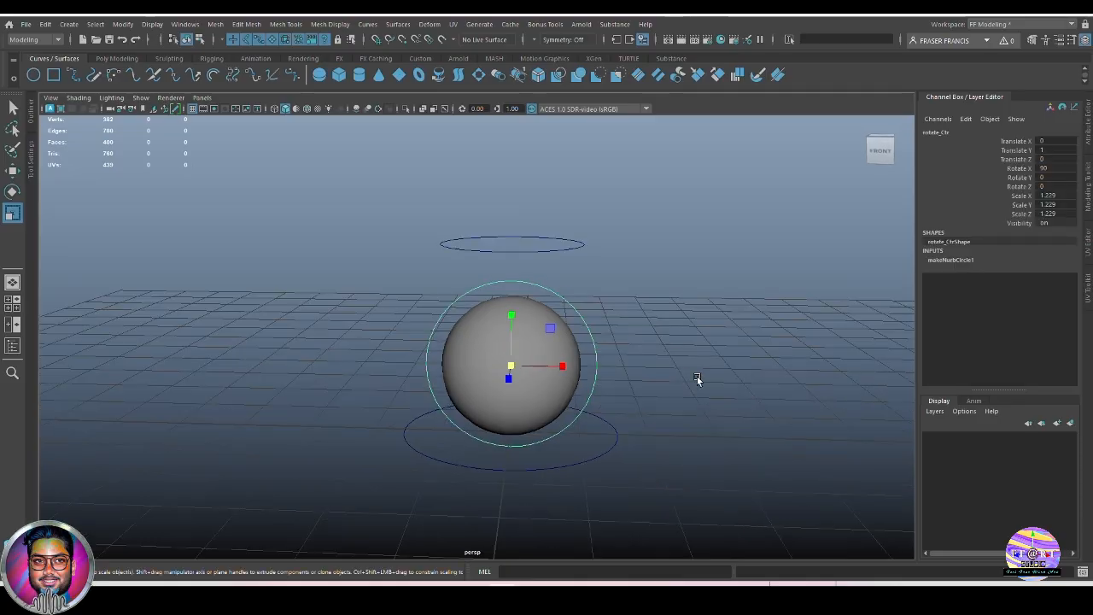
click(707, 372)
click(569, 242)
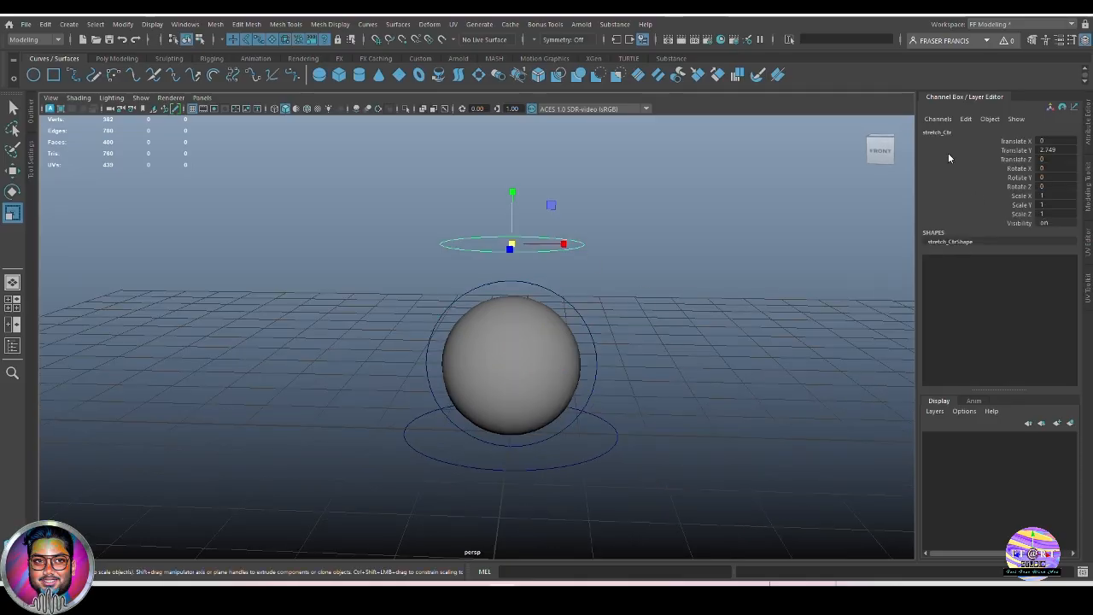
click(595, 359)
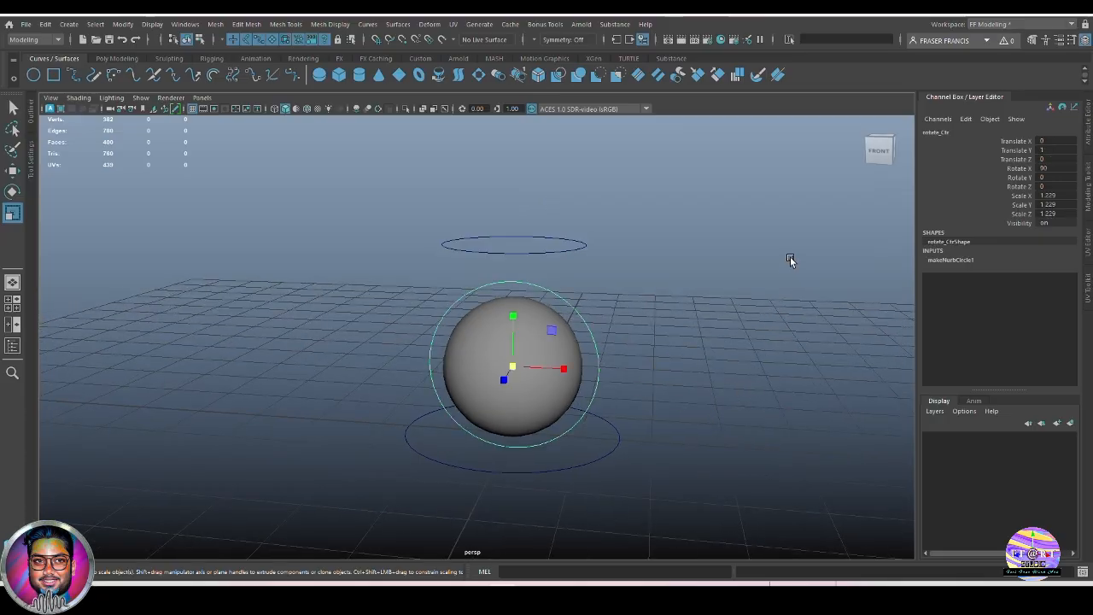
click(588, 450)
alt+drag(589, 450, 642, 436)
click(686, 454)
key(q)
Enable drawing overrides on the main control's shape and set its override colour to red.
key(ctrl+shift+c)
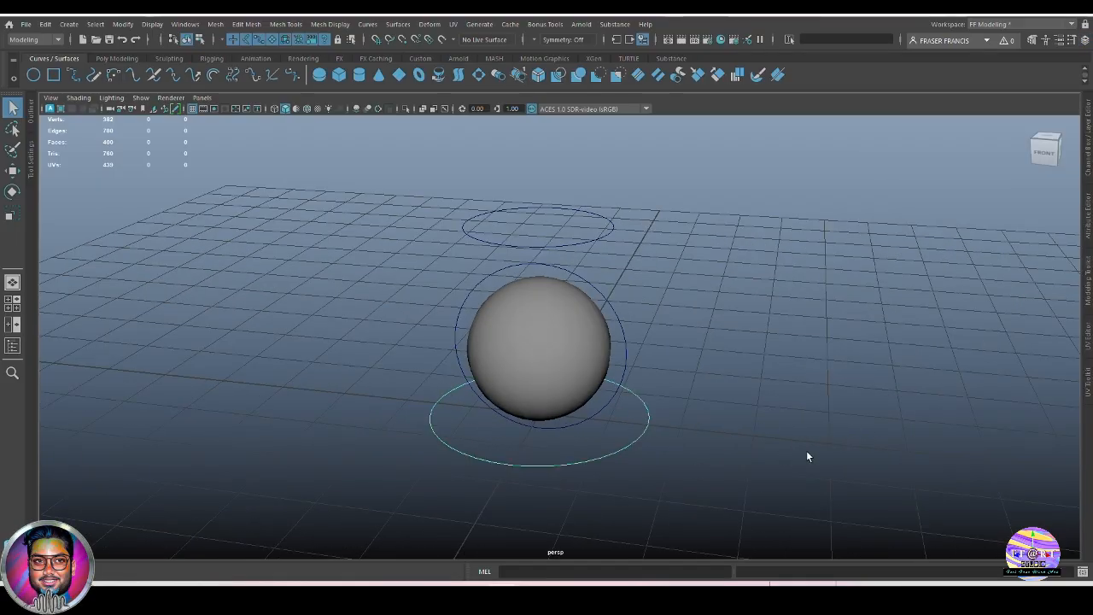
key(ctrl+a)
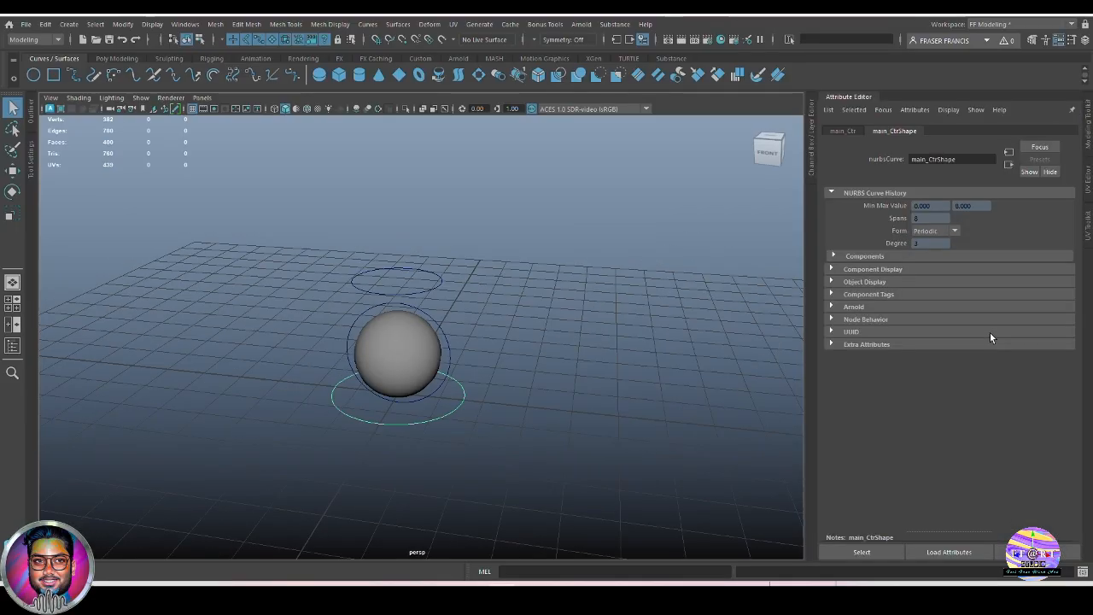
click(902, 282)
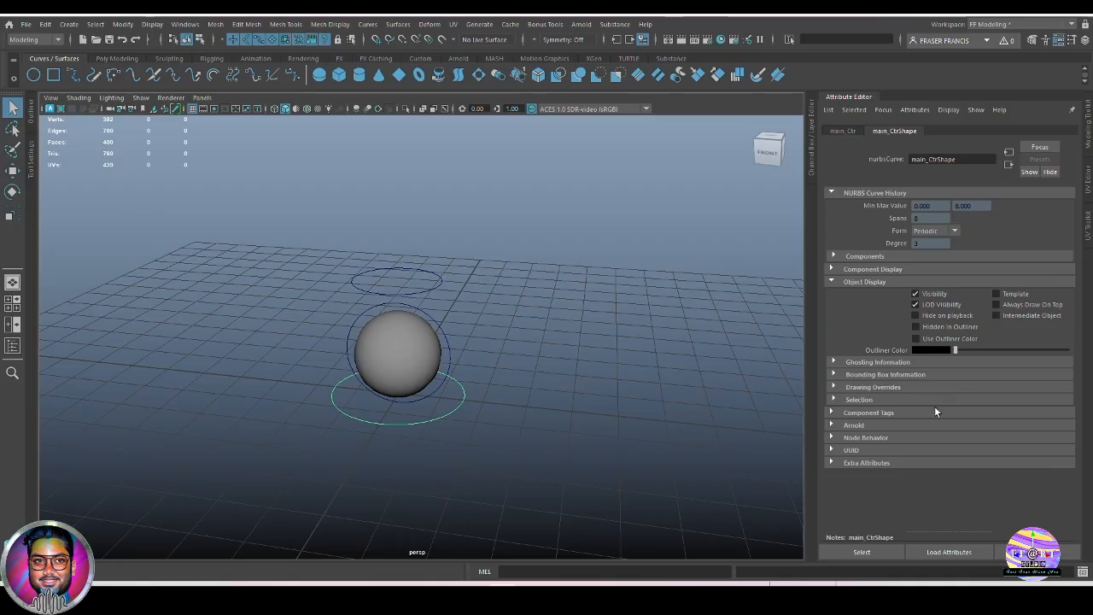
click(925, 386)
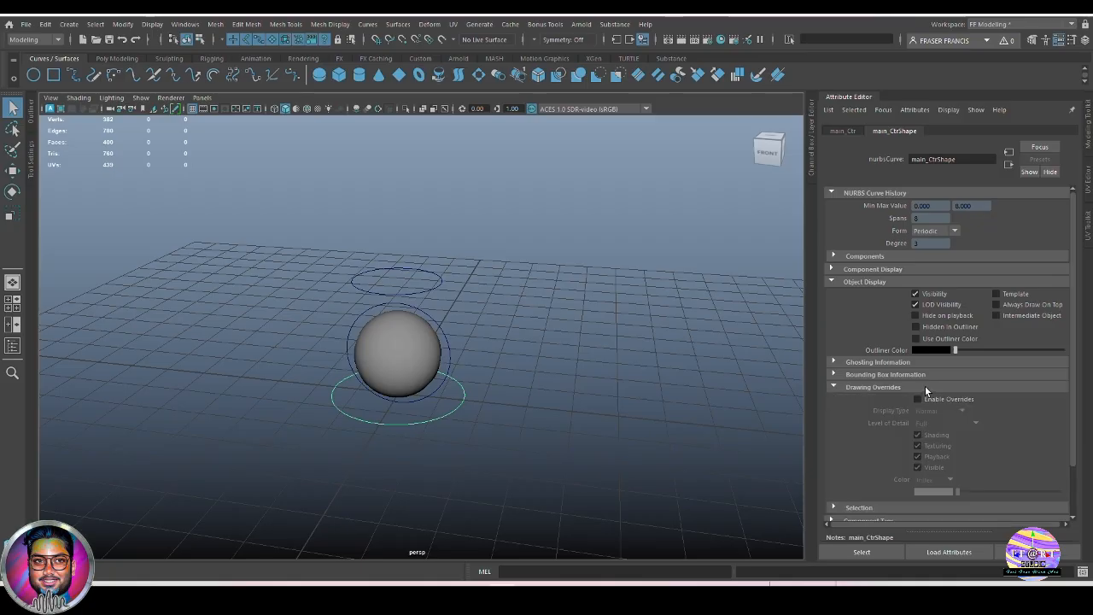
scroll(1016, 364, down, 3)
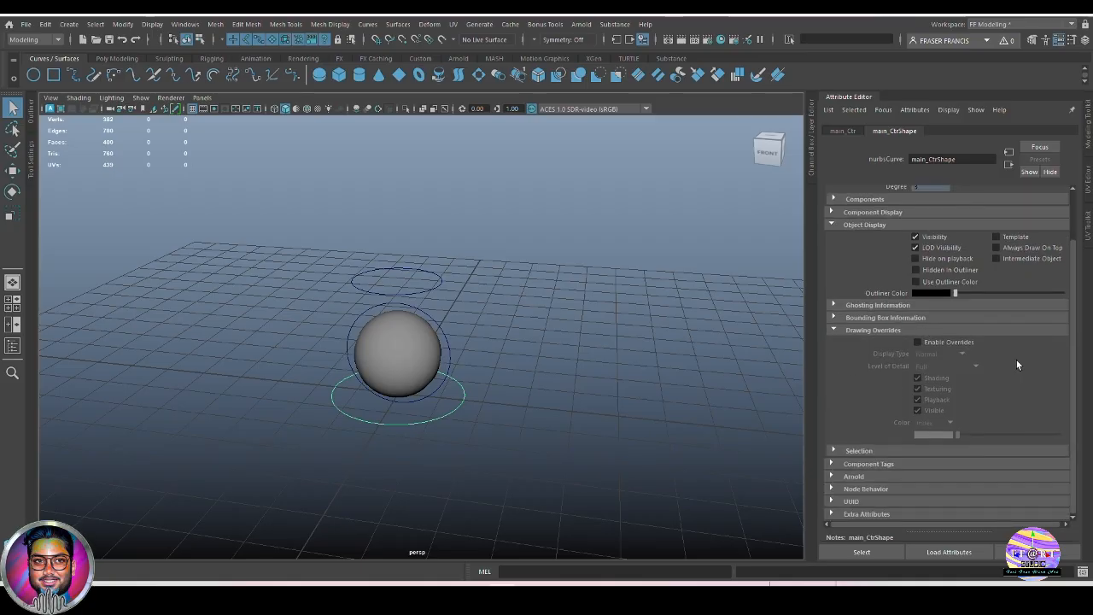
click(919, 343)
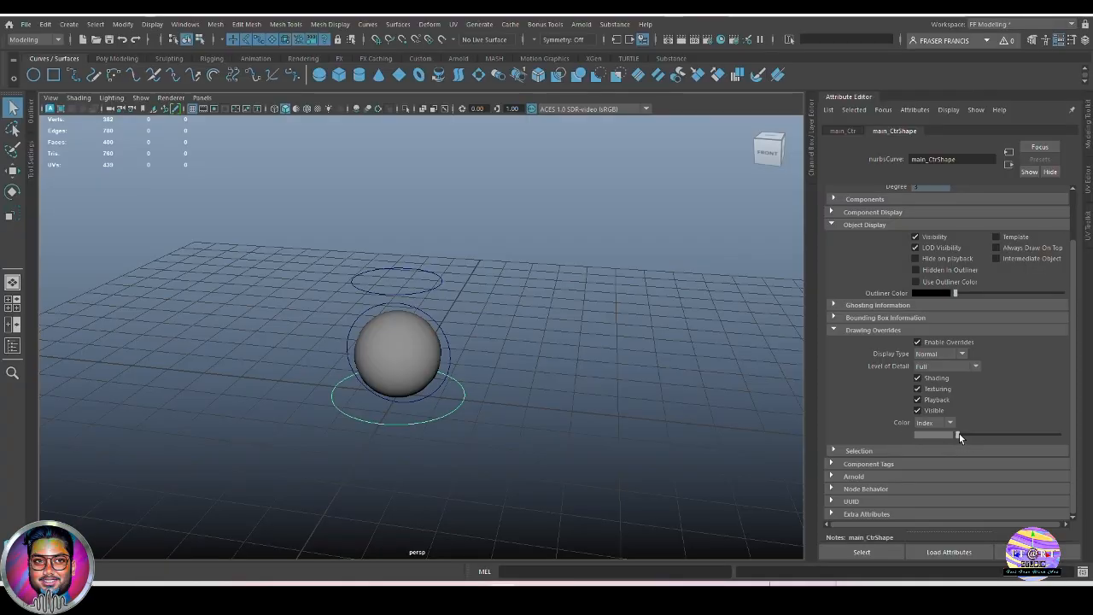
drag(958, 434, 996, 432)
click(443, 357)
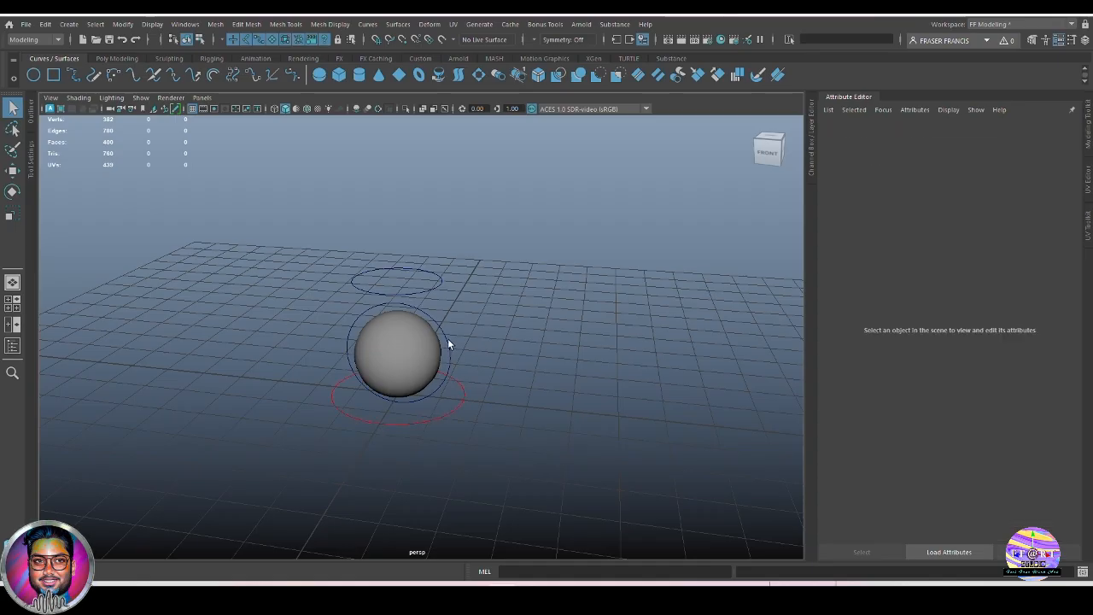
Enable drawing overrides on the rotate control ring and colour it yellow.
click(446, 339)
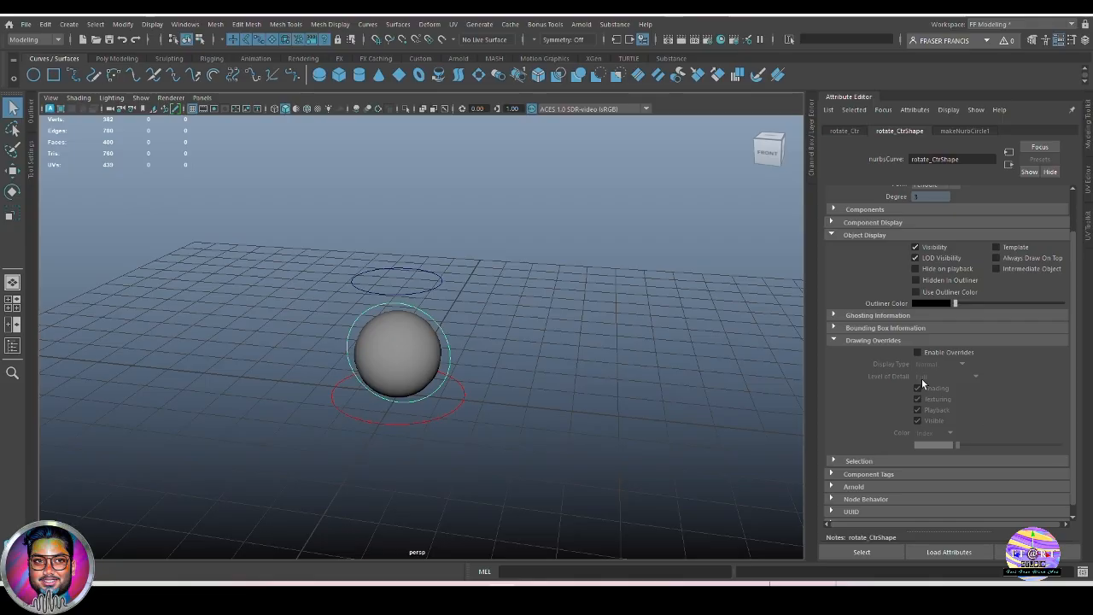
click(917, 352)
drag(963, 446, 1030, 450)
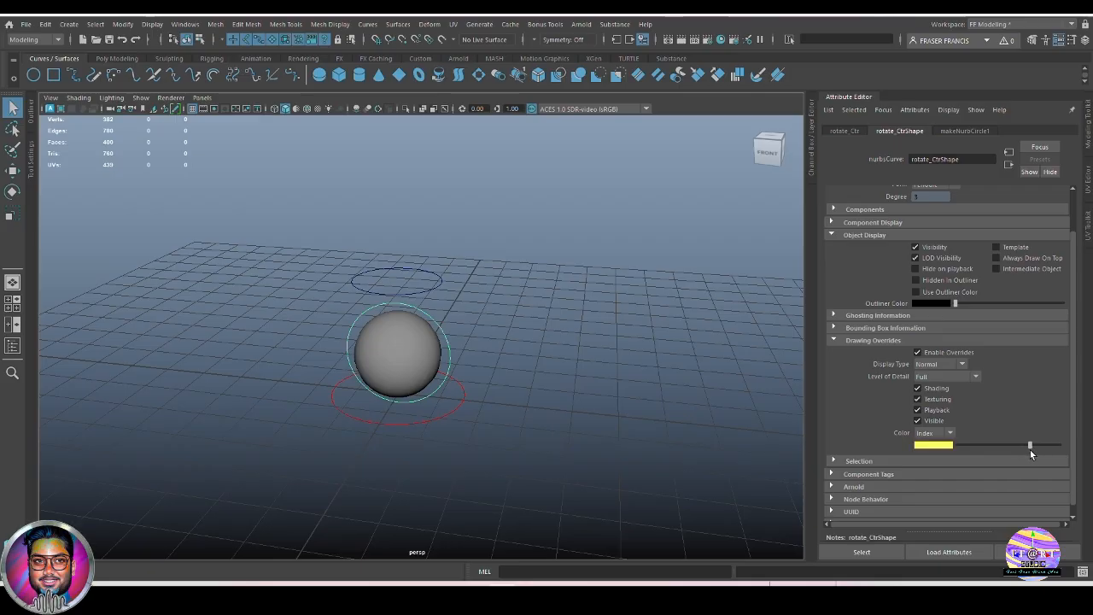
Enable drawing overrides on the stretch control circle and colour it green.
click(450, 286)
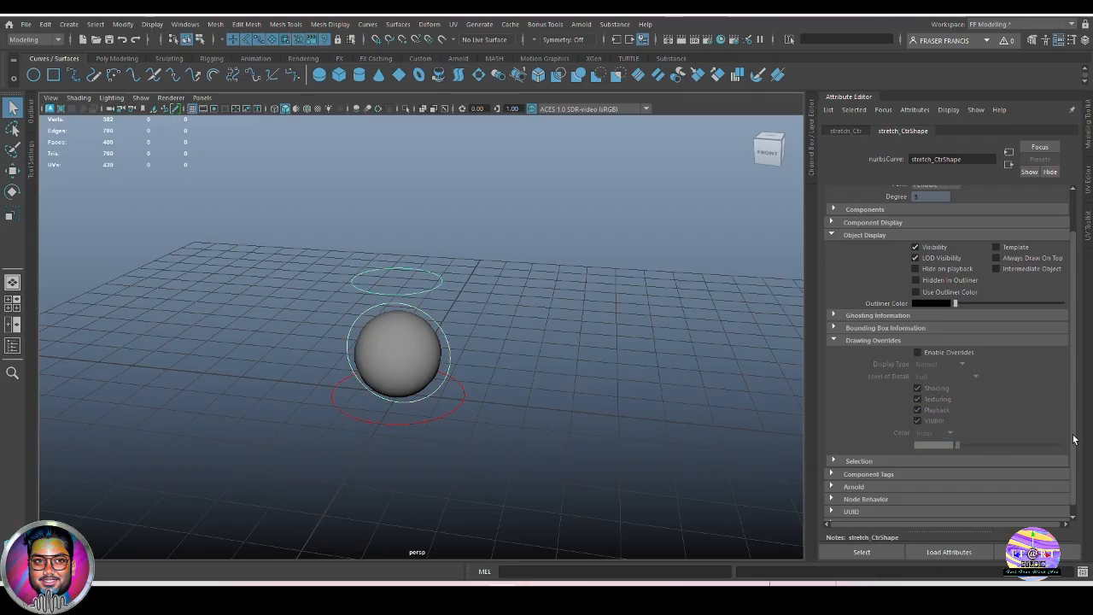
click(918, 352)
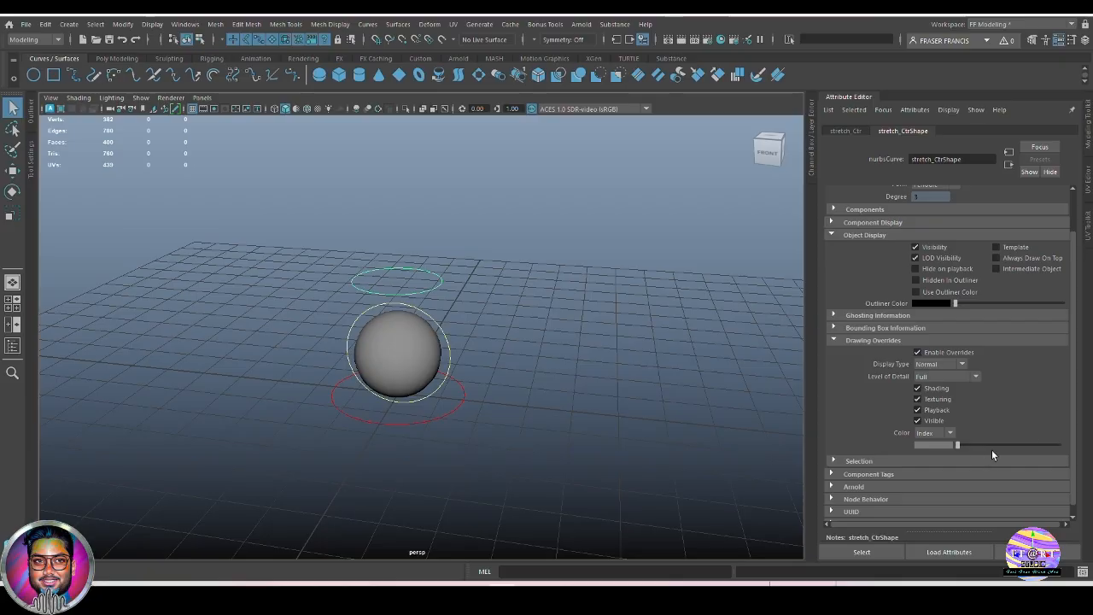
drag(964, 438, 1001, 439)
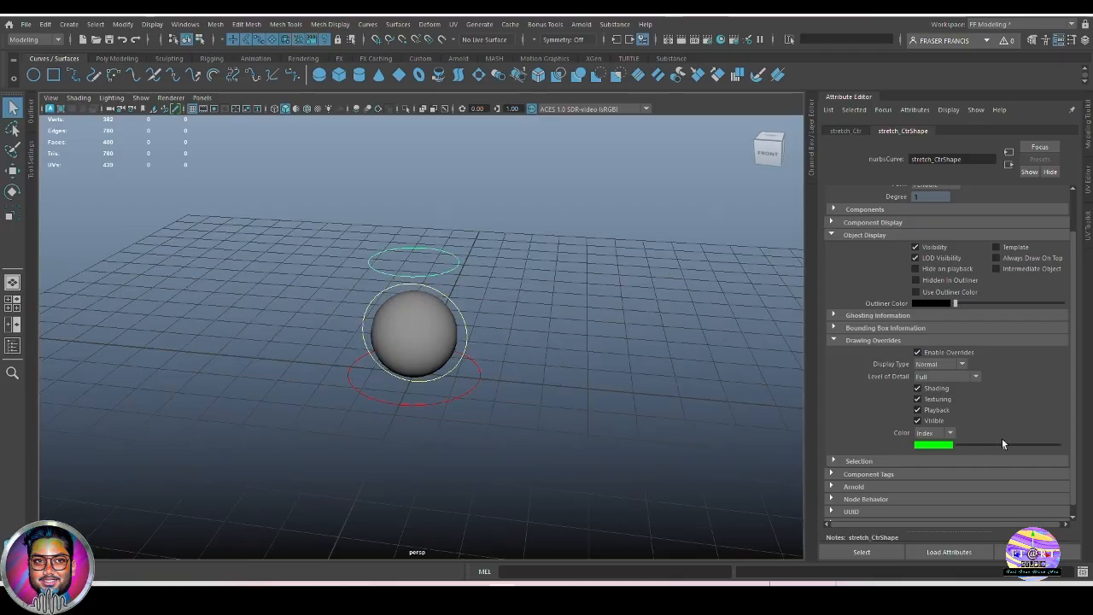
click(620, 390)
alt+drag(620, 390, 576, 373)
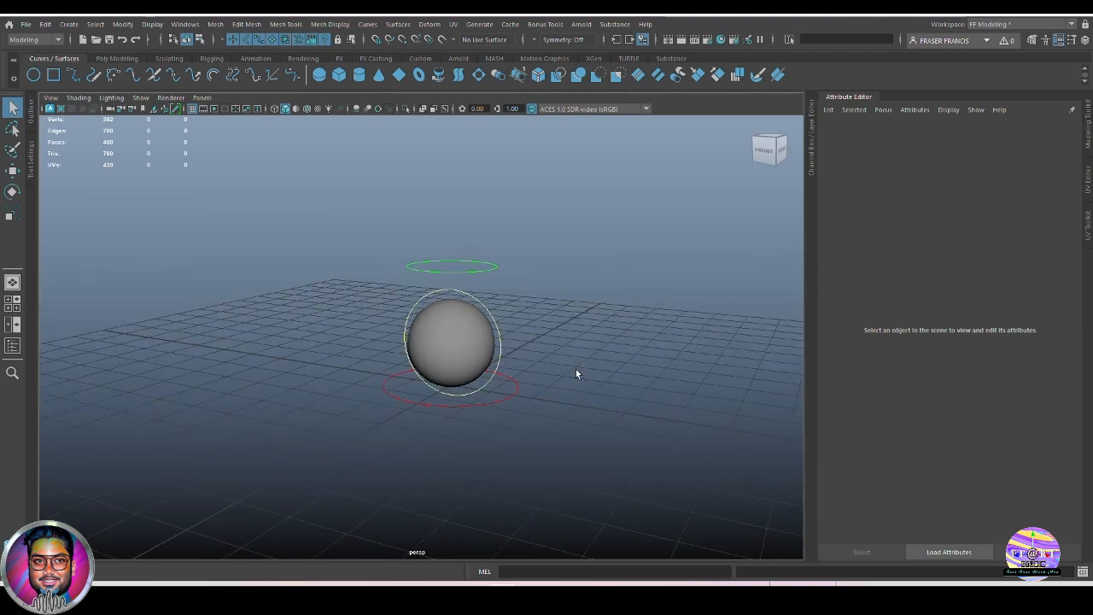
Select the ball_geo sphere and apply a Nonlinear Squash deformer, creating squash1.
key(ctrl+a)
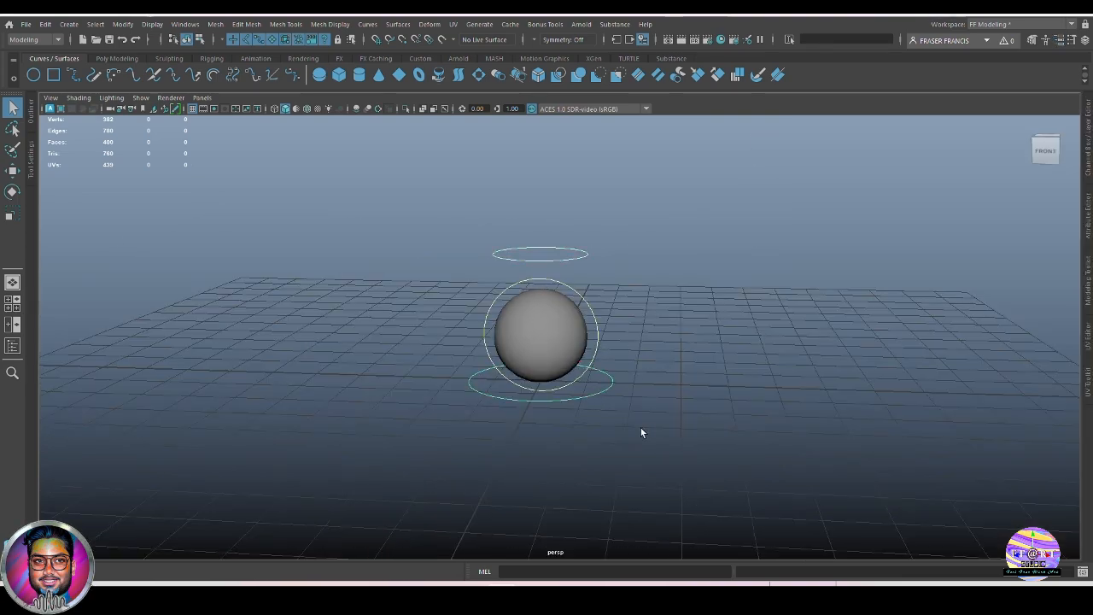
click(540, 335)
click(116, 58)
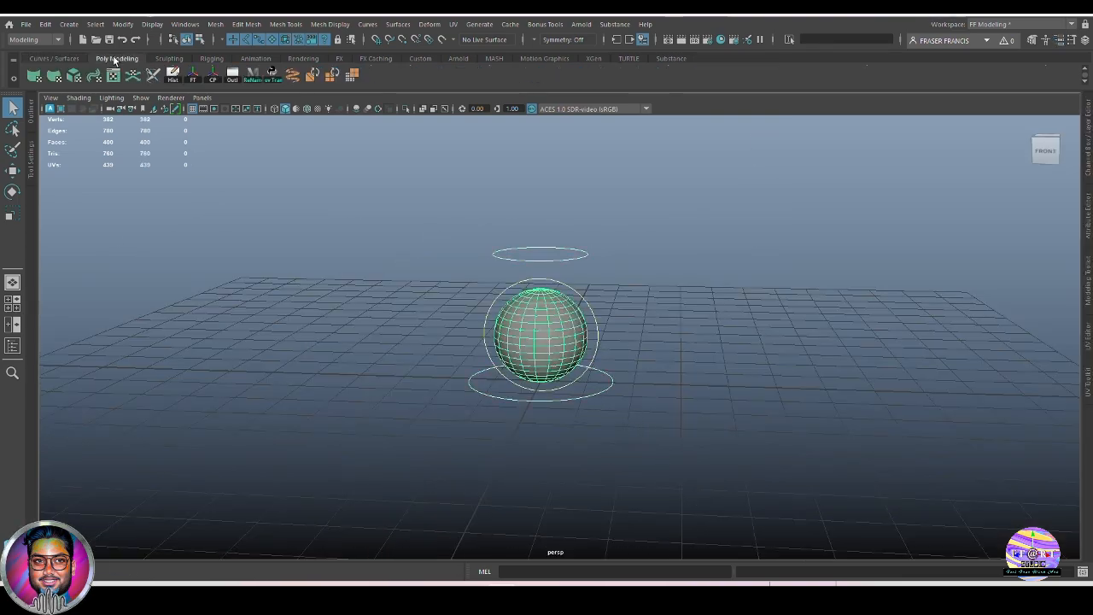
click(841, 381)
key(ctrl+a)
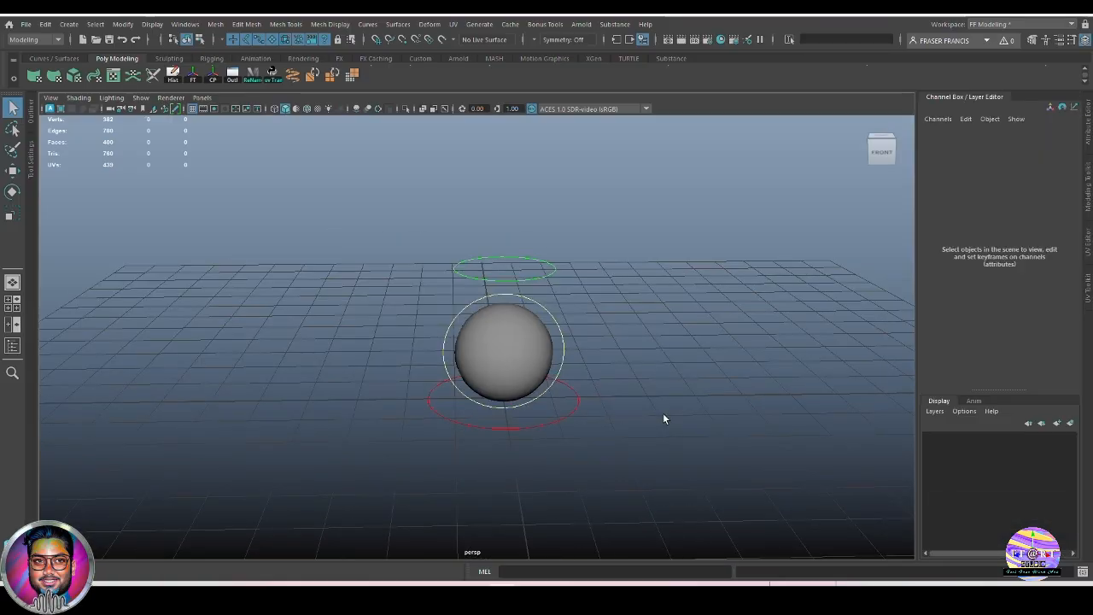
key(ctrl+z)
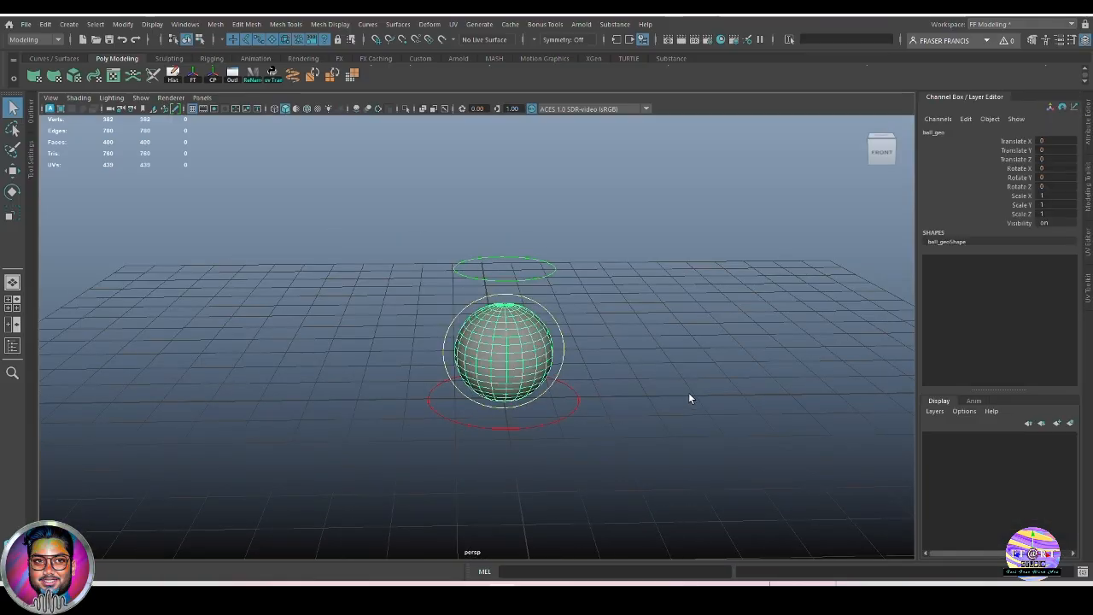
alt+middle_drag(695, 386, 694, 390)
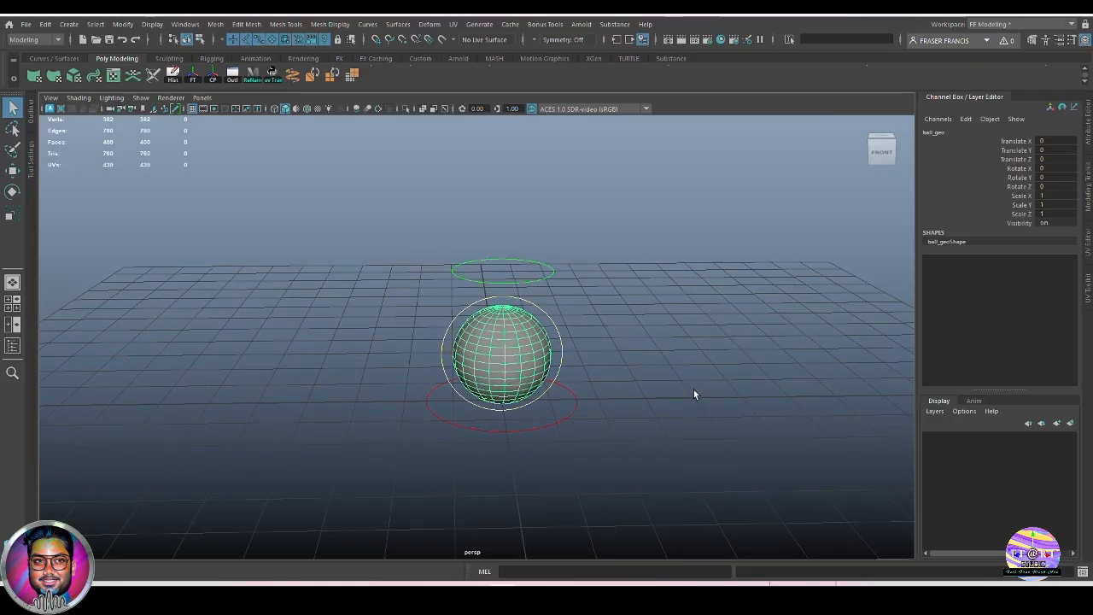
click(430, 24)
mouse_move(484, 238)
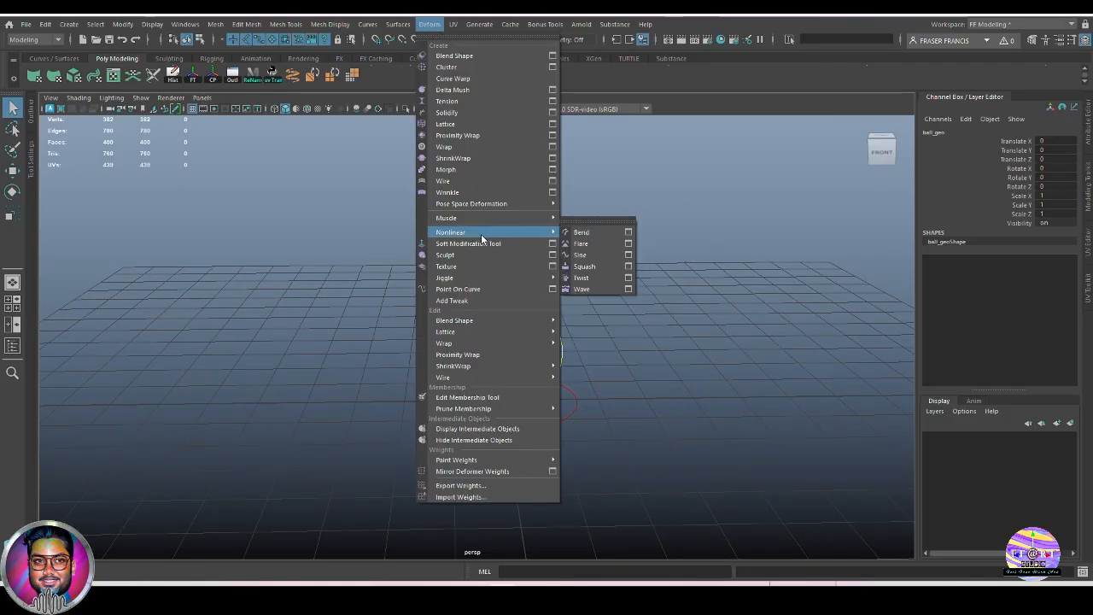
click(585, 267)
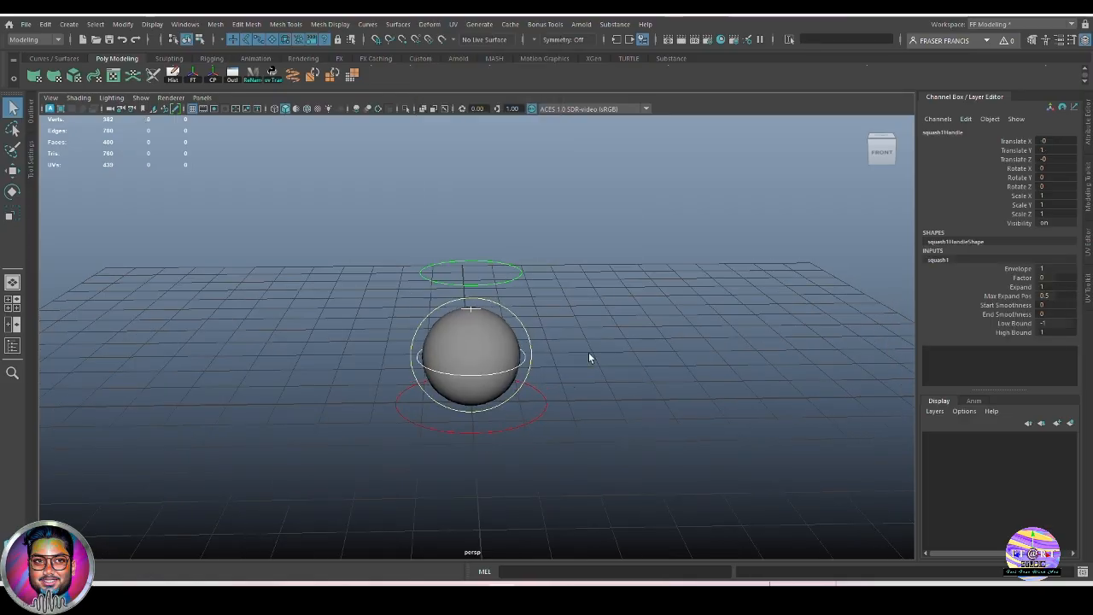
mouse_move(633, 419)
alt+mouse_down()
mouse_move(632, 389)
mouse_move(566, 324)
mouse_move(627, 385)
mouse_move(542, 359)
alt+mouse_up()
key(4)
key(5)
alt+drag(712, 459, 974, 378)
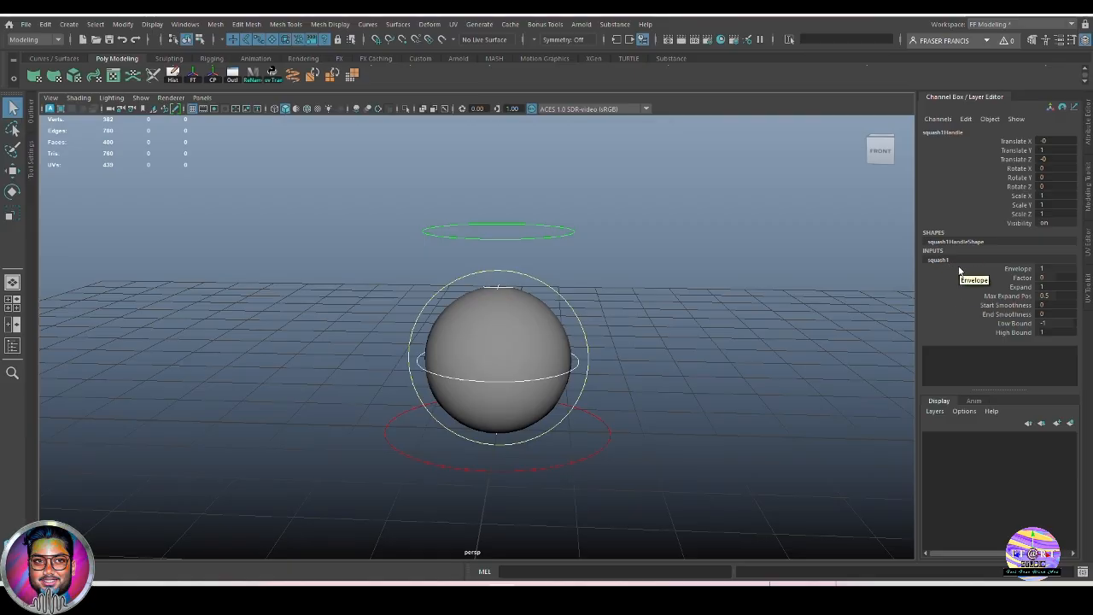
alt+drag(717, 408, 748, 457)
click(1022, 277)
middle_drag(735, 427, 742, 430)
alt+drag(742, 429, 778, 427)
alt+right_drag(779, 427, 699, 407)
mouse_move(698, 408)
middle_down()
mouse_move(708, 408)
mouse_move(691, 404)
middle_up()
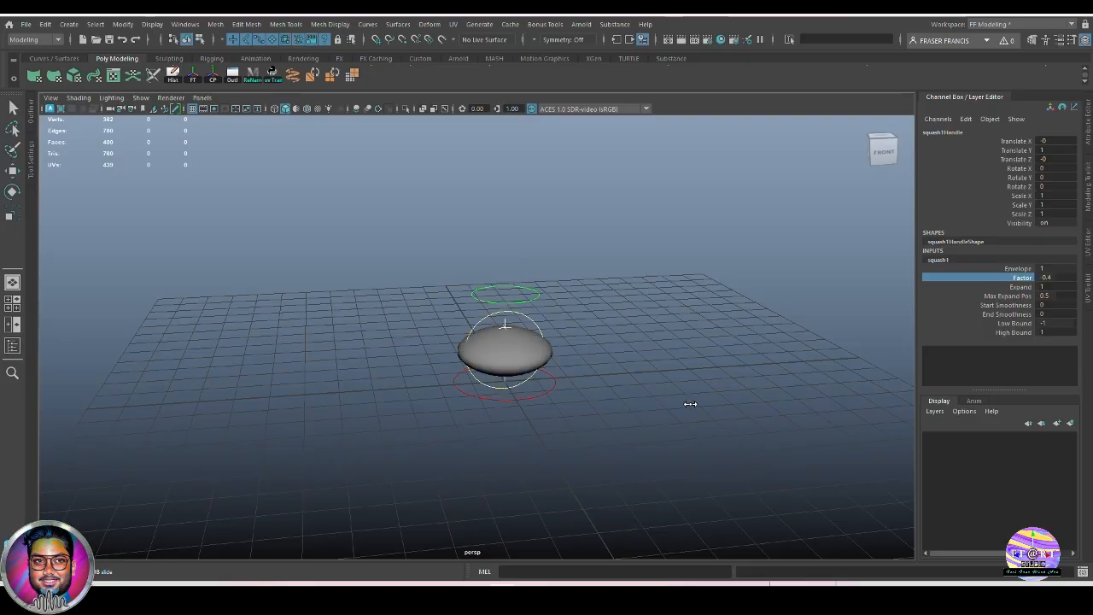
middle_drag(831, 386, 820, 386)
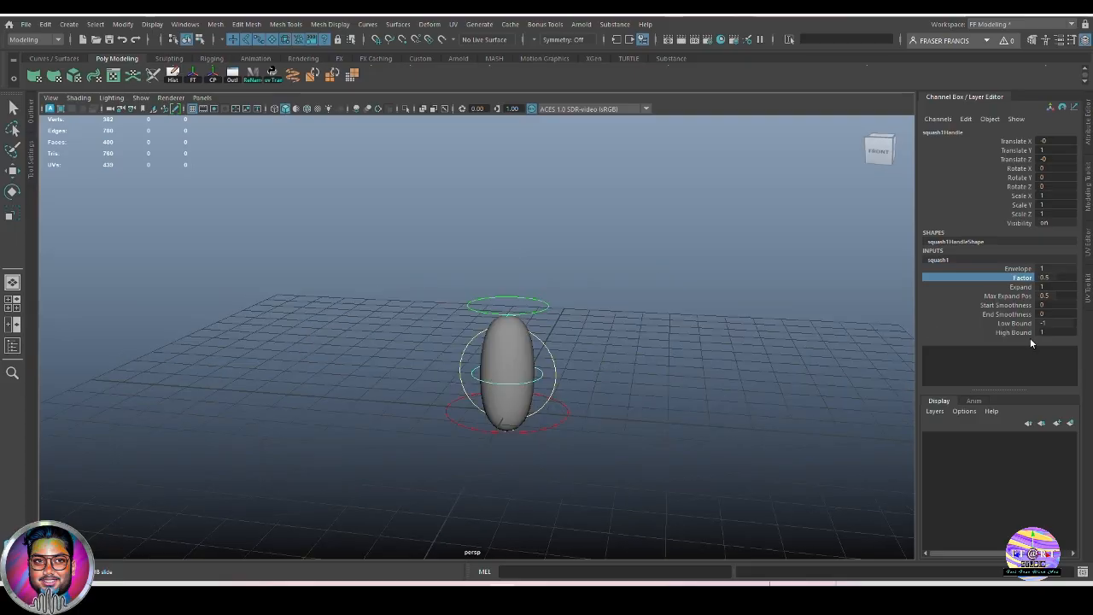
click(1020, 287)
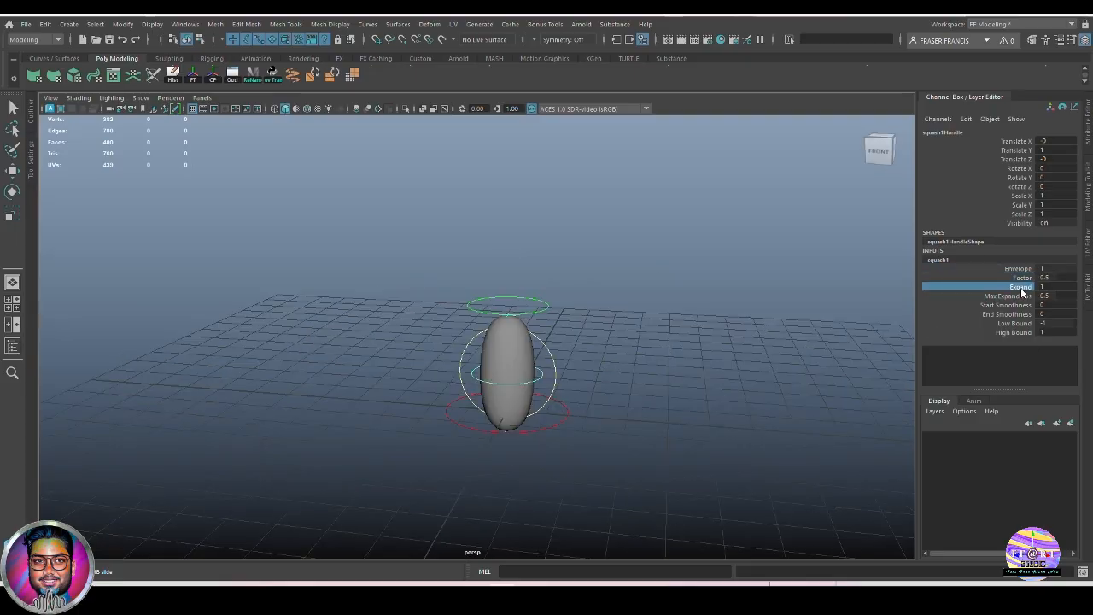
mouse_move(721, 391)
middle_down()
mouse_move(749, 390)
mouse_move(704, 384)
mouse_move(751, 385)
mouse_move(702, 385)
middle_up()
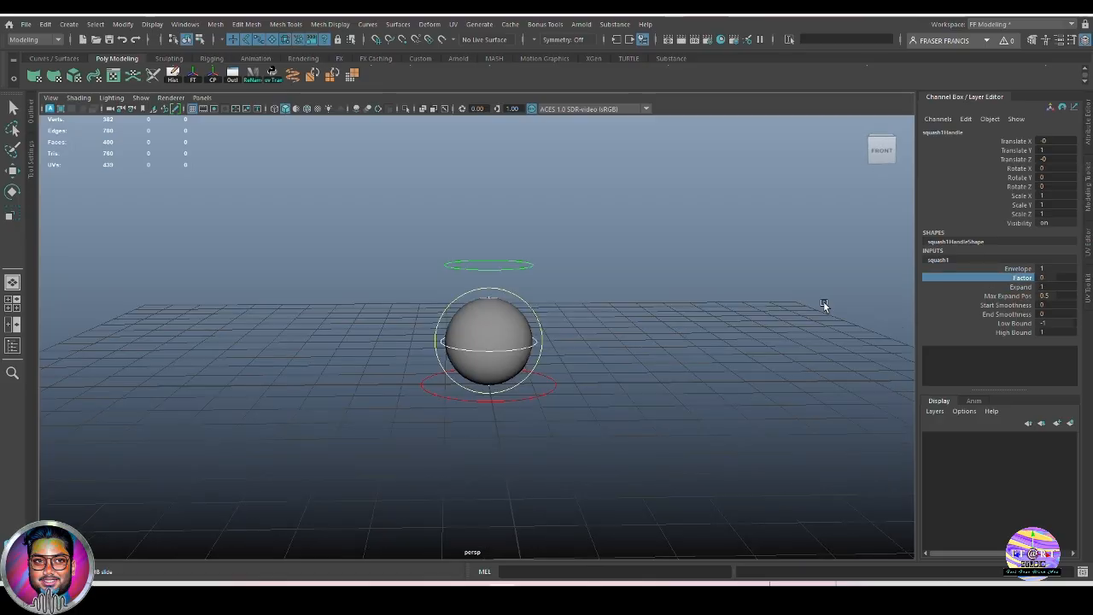
middle_drag(664, 334, 712, 399)
key(ctrl+z)
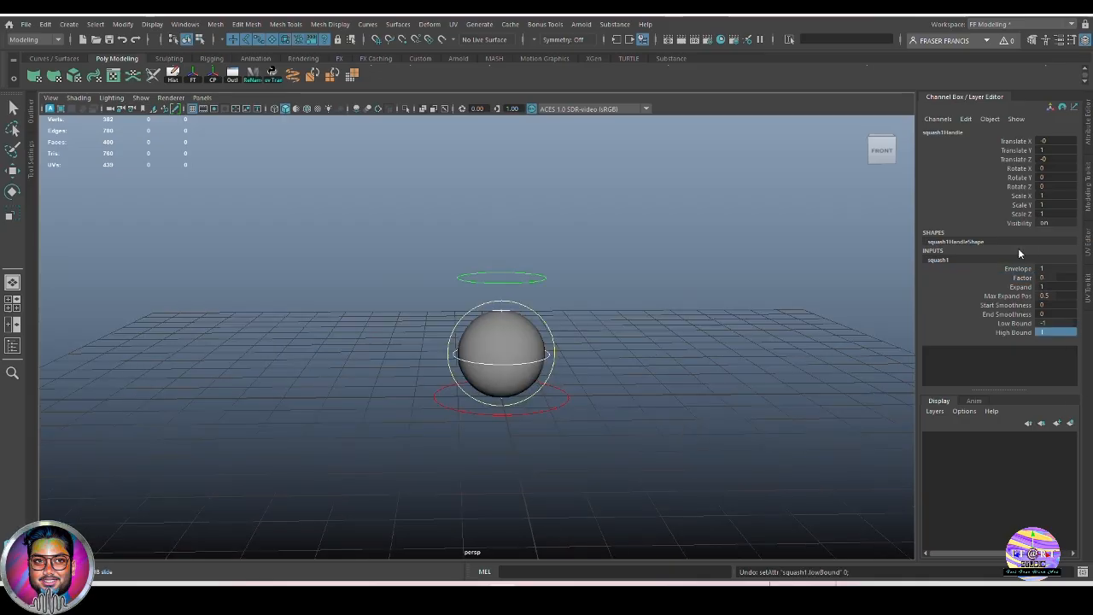
Move the squash handle down to Translate Y 0.
click(1015, 151)
double_click(1054, 151)
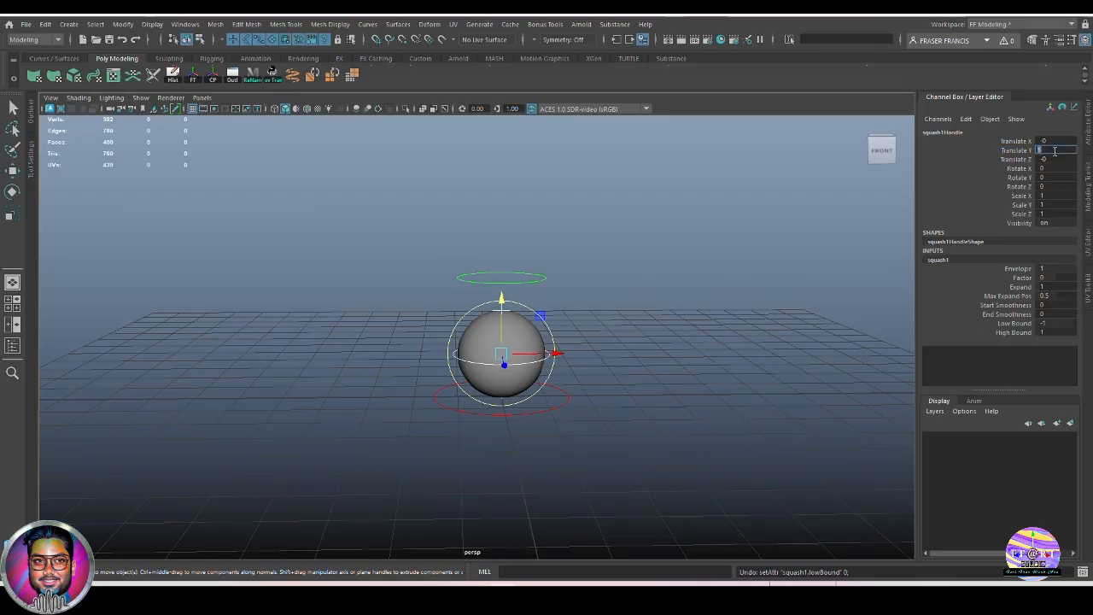
text(0)
key(Return)
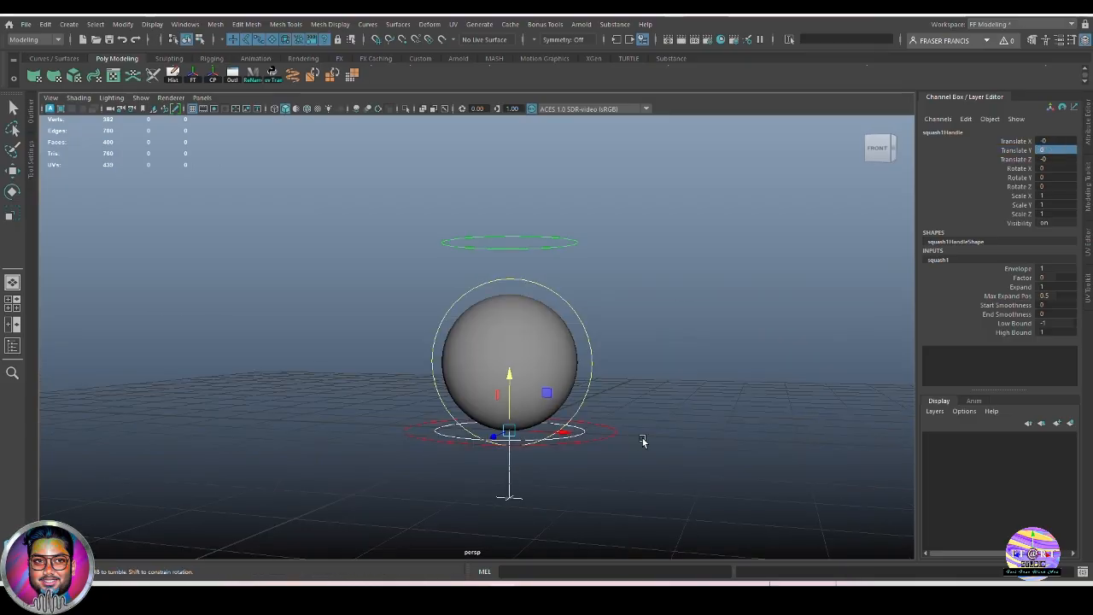
alt+drag(644, 441, 504, 450)
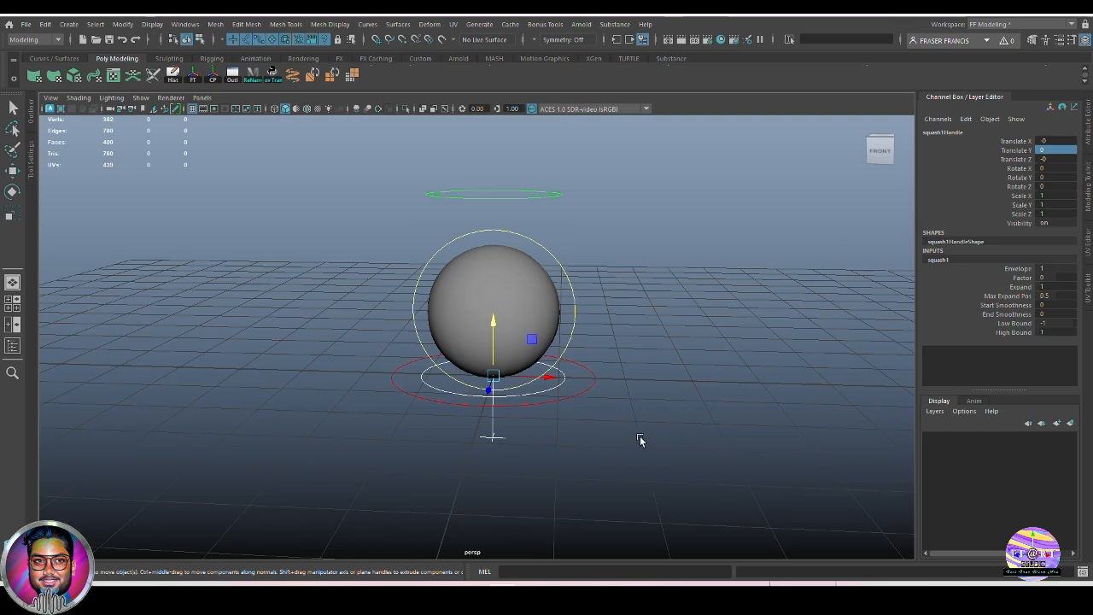
Set squash1's Low Bound to 0 and High Bound to 2, checking it in wireframe.
double_click(1061, 323)
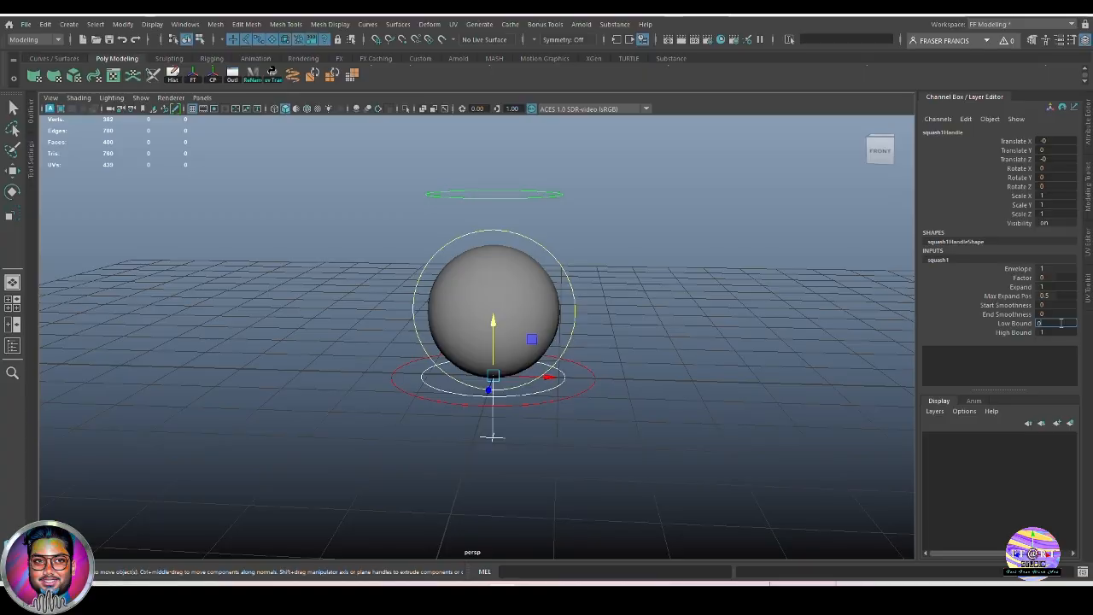
key(Return)
double_click(1052, 331)
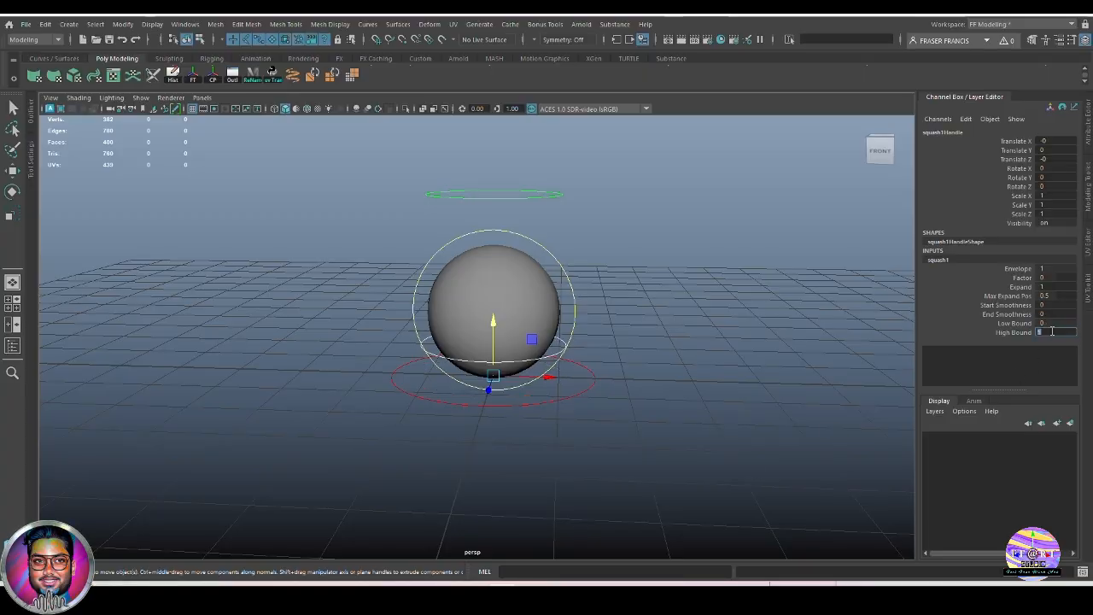
text(2)
key(Return)
key(4)
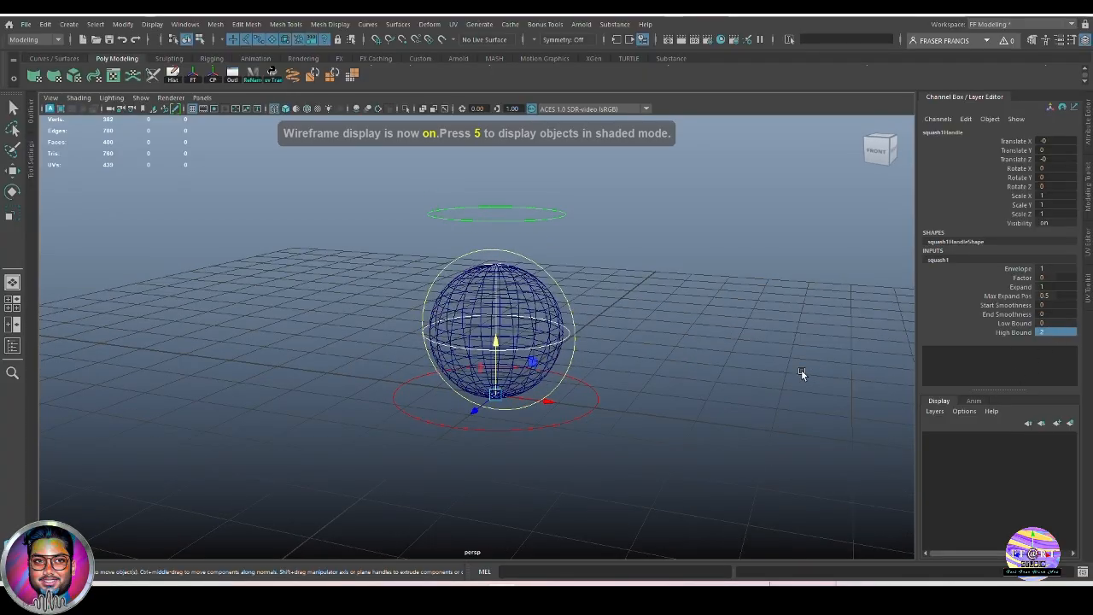
alt+drag(506, 400, 586, 380)
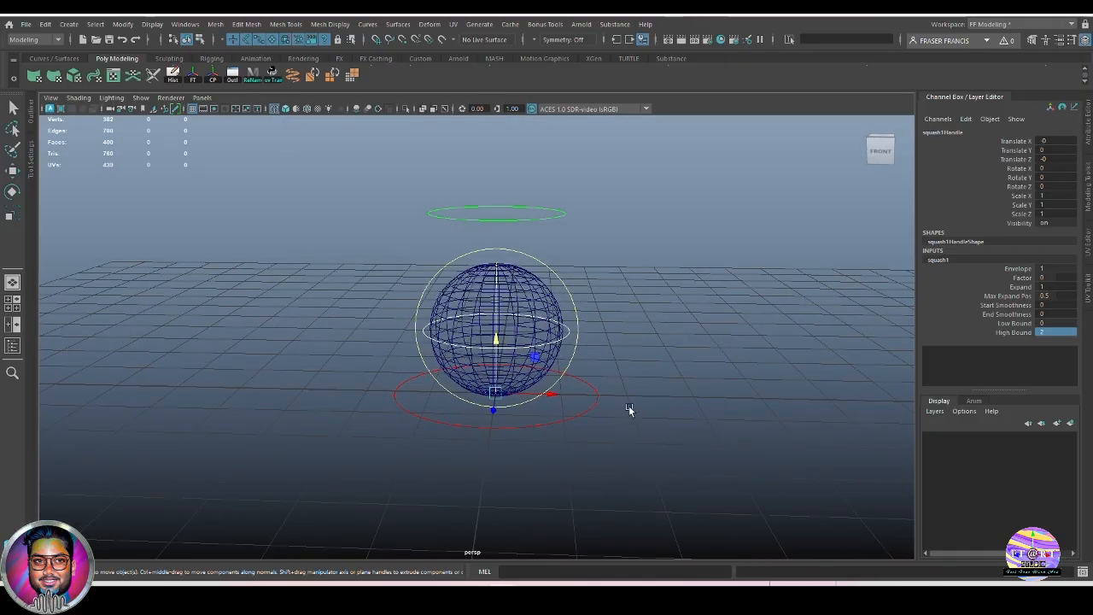
alt+drag(629, 410, 706, 433)
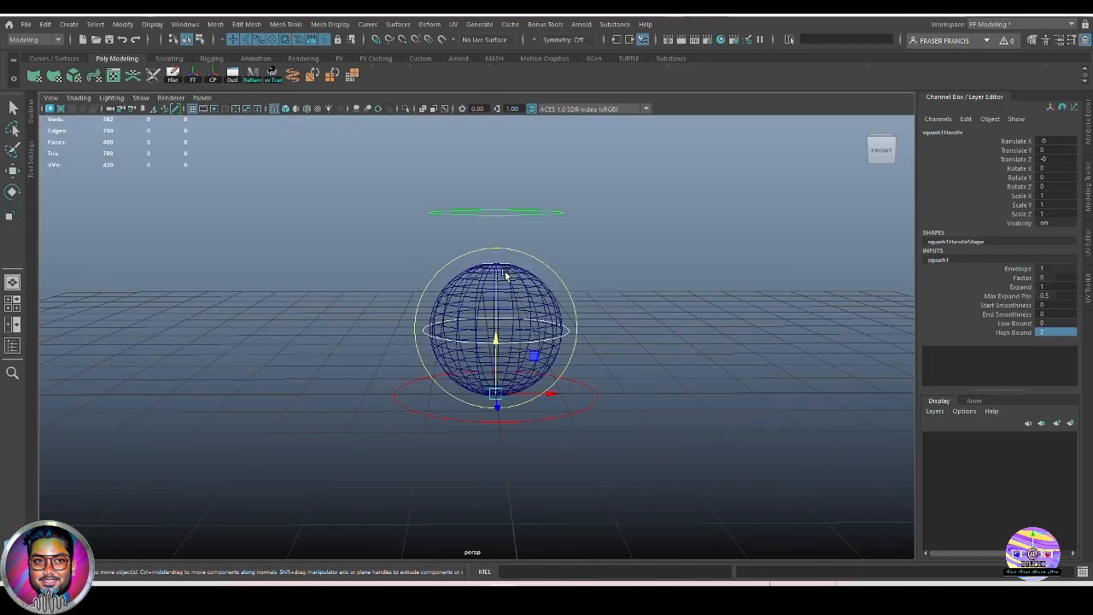
alt+drag(676, 310, 502, 278)
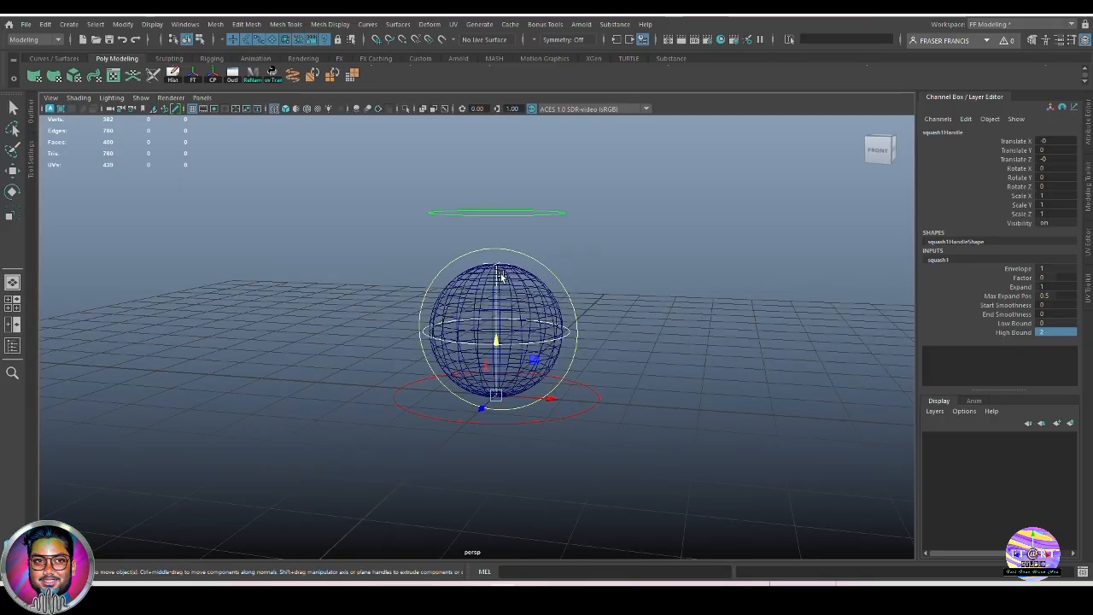
key(5)
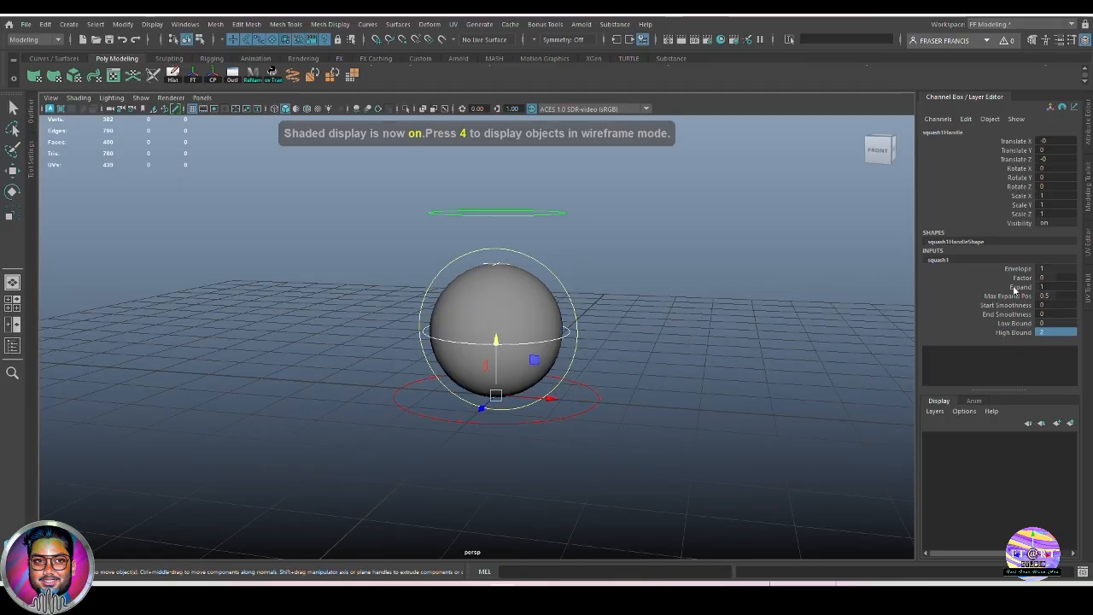
click(1021, 277)
middle_drag(743, 410, 692, 495)
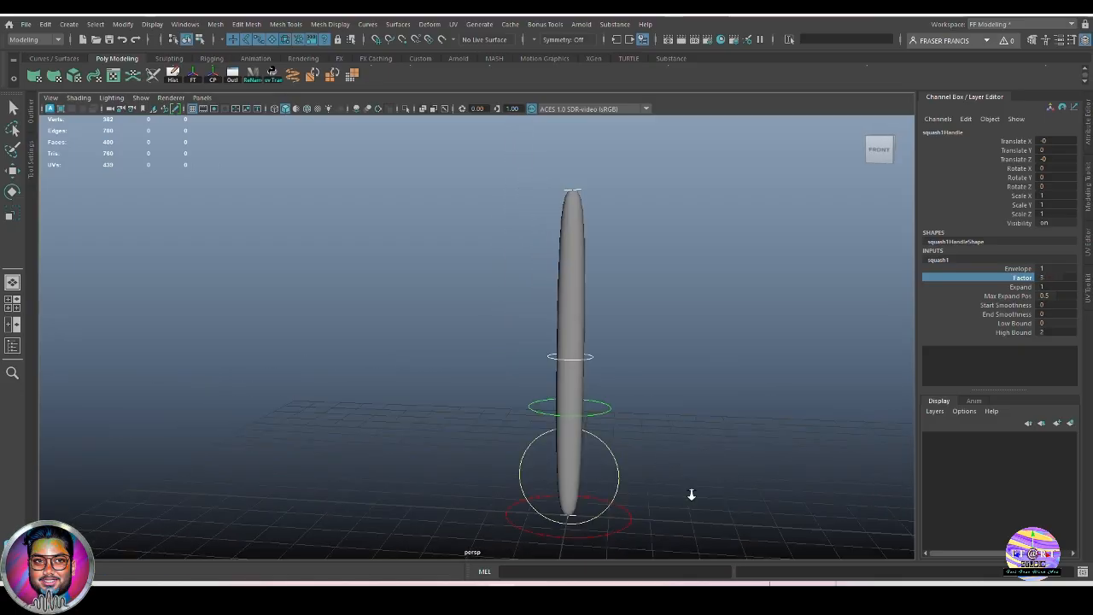
alt+drag(692, 495, 622, 366)
alt+drag(409, 416, 772, 462)
scroll(772, 462, down, 3)
middle_drag(772, 462, 647, 454)
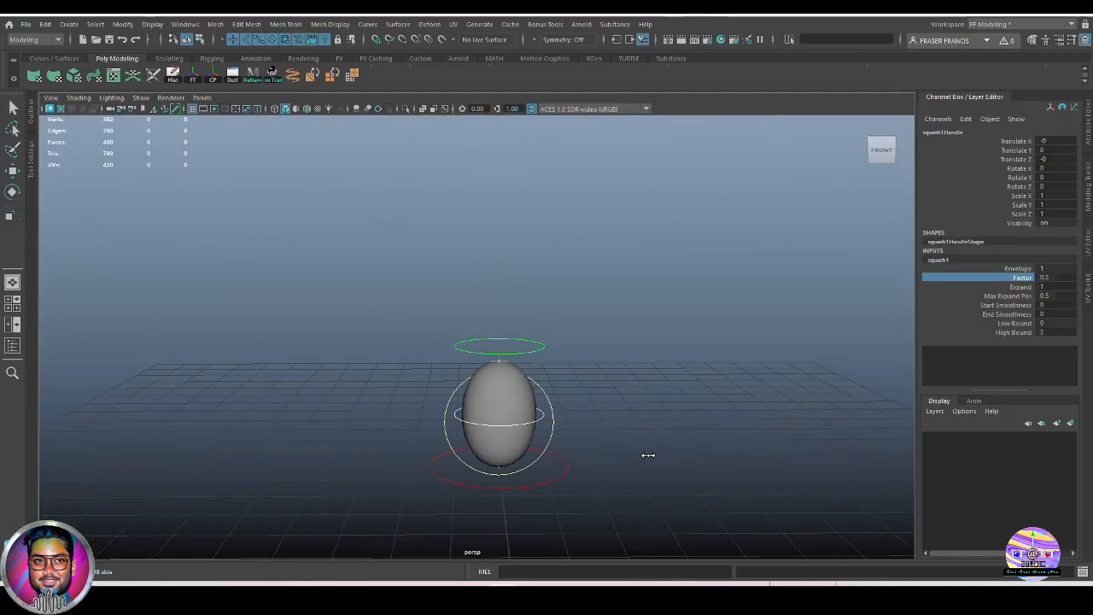
alt+drag(649, 459, 634, 470)
click(1057, 277)
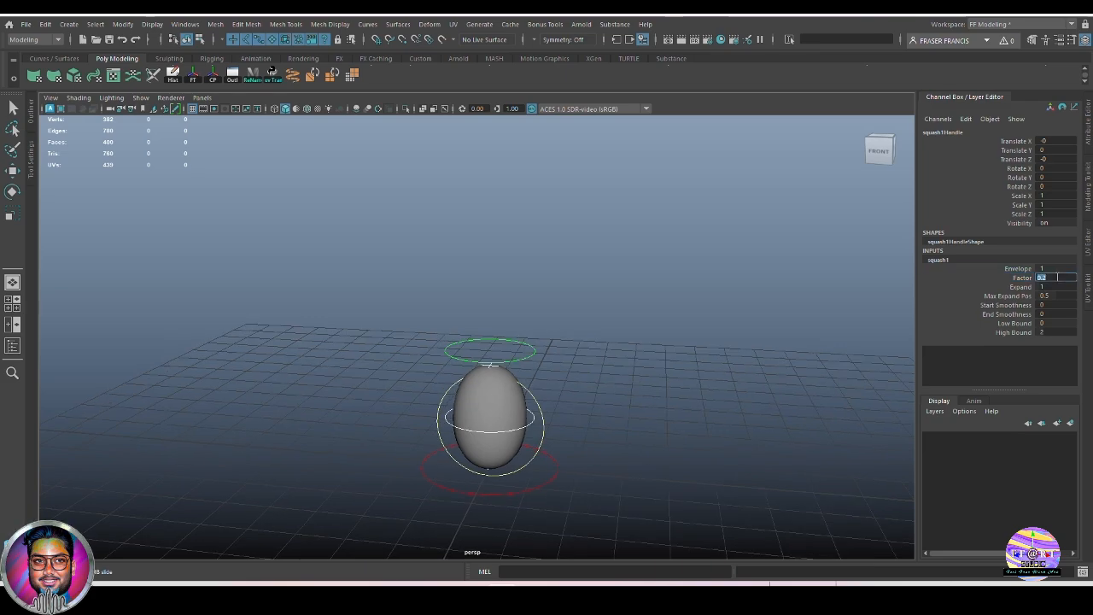
middle_drag(653, 457, 639, 459)
alt+drag(640, 459, 665, 475)
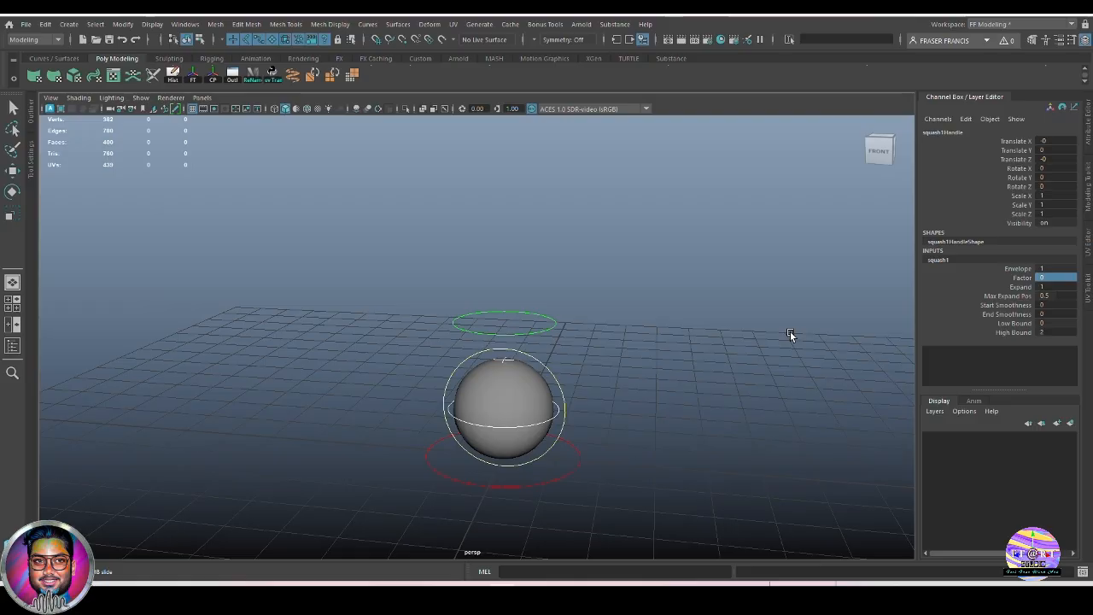
alt+drag(661, 424, 660, 427)
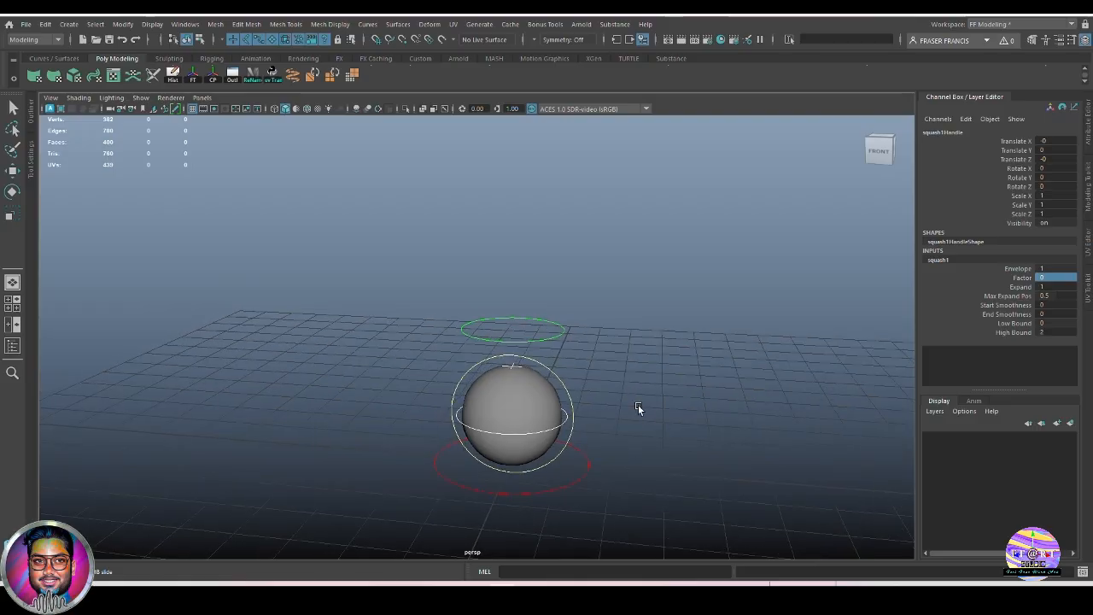
Inspect the stretch_Ctr ring and the squash1 deformer's attributes.
key(q)
click(664, 413)
click(559, 322)
mouse_move(661, 397)
alt+middle_down()
mouse_move(647, 396)
mouse_move(651, 414)
alt+middle_up()
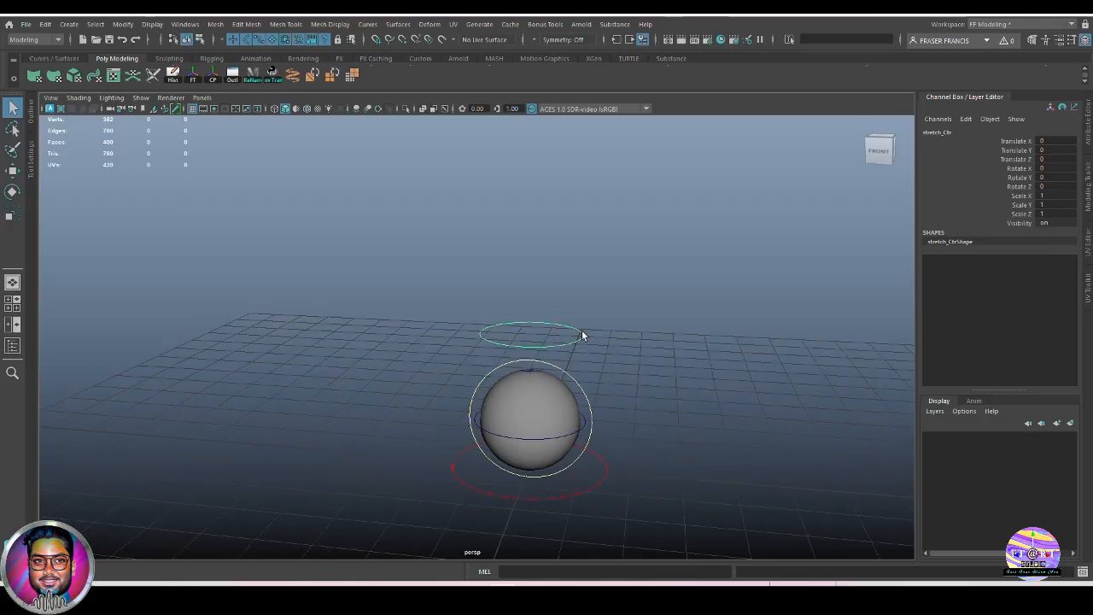
alt+drag(622, 368, 586, 344)
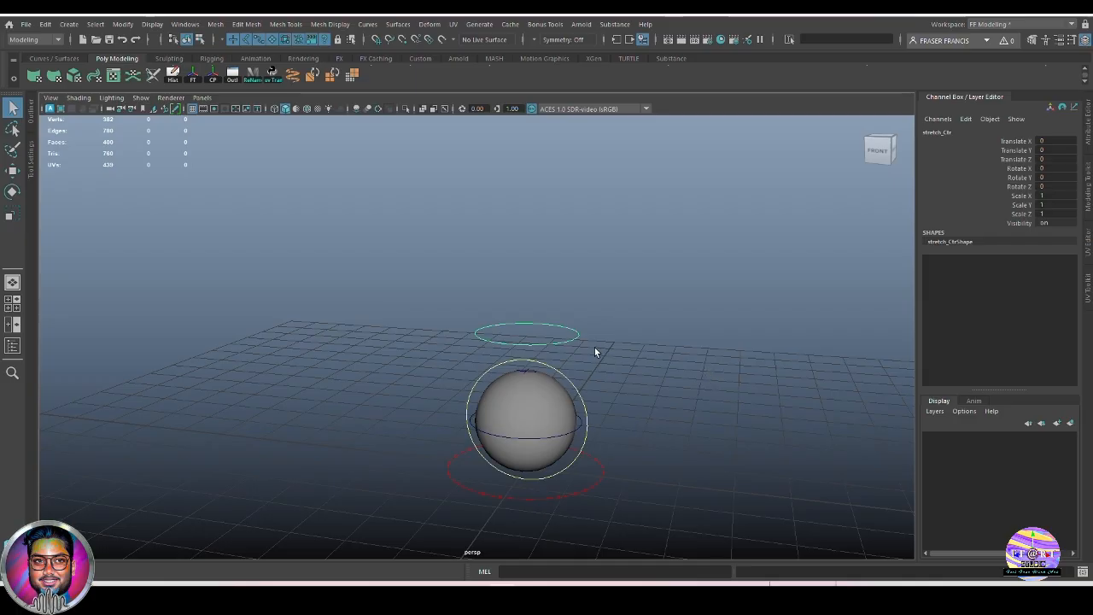
alt+drag(595, 348, 644, 356)
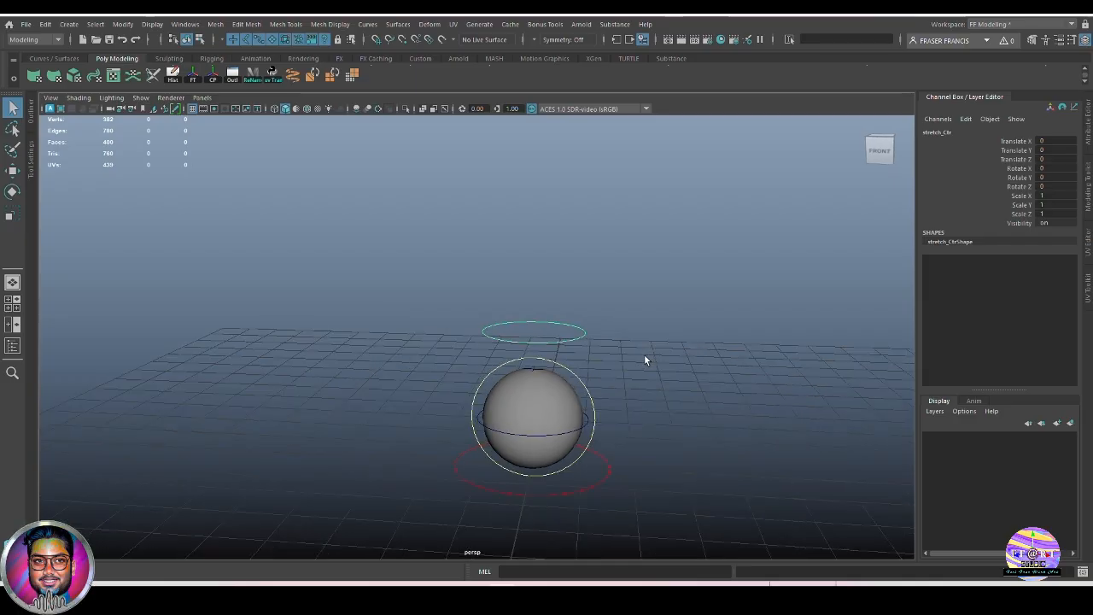
click(583, 424)
alt+drag(589, 429, 722, 441)
click(940, 260)
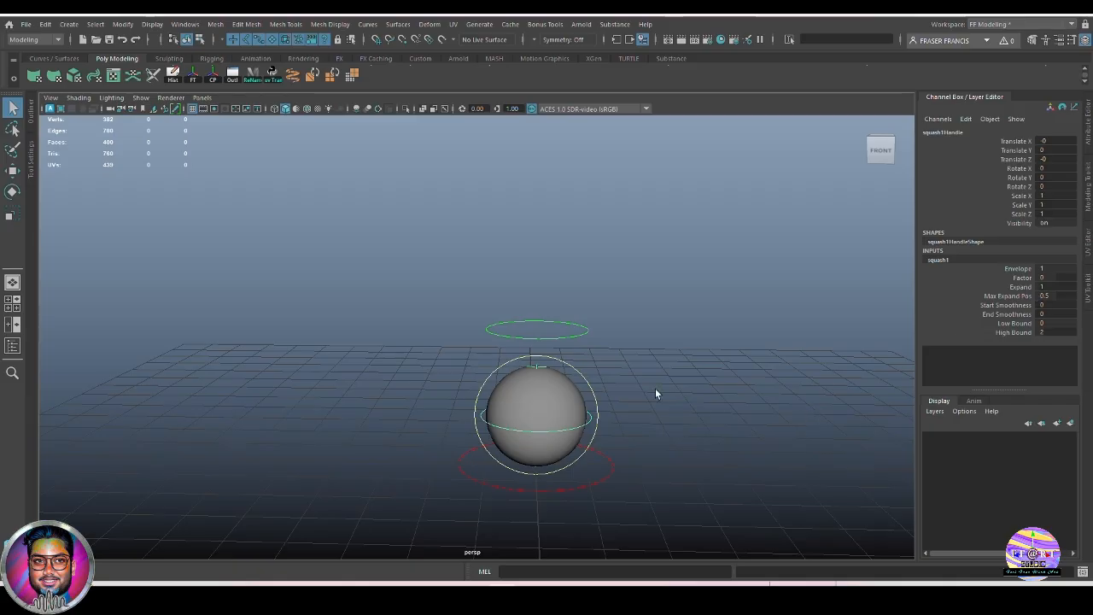
Reselect the green stretch_Ctr ring and bring up Add Attribute from the Channel Box Edit menu.
alt+drag(655, 395, 666, 430)
click(575, 353)
click(575, 342)
alt+middle_drag(637, 380, 641, 388)
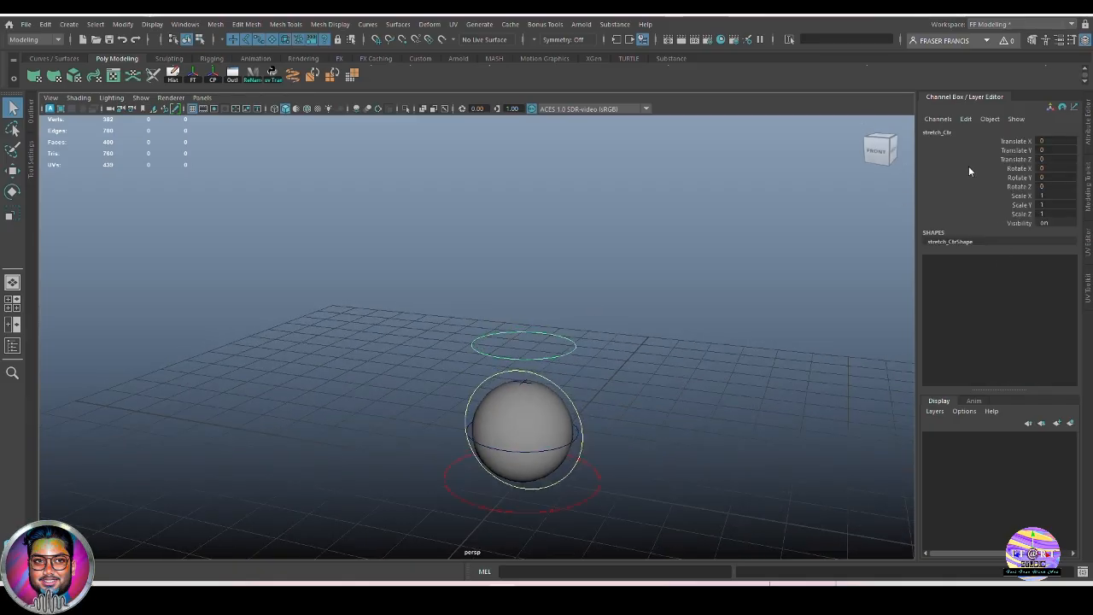
click(968, 119)
Add a keyable Float attribute 'squash' to stretch_Ctr, limited -10 to 10, default 0.
click(1017, 212)
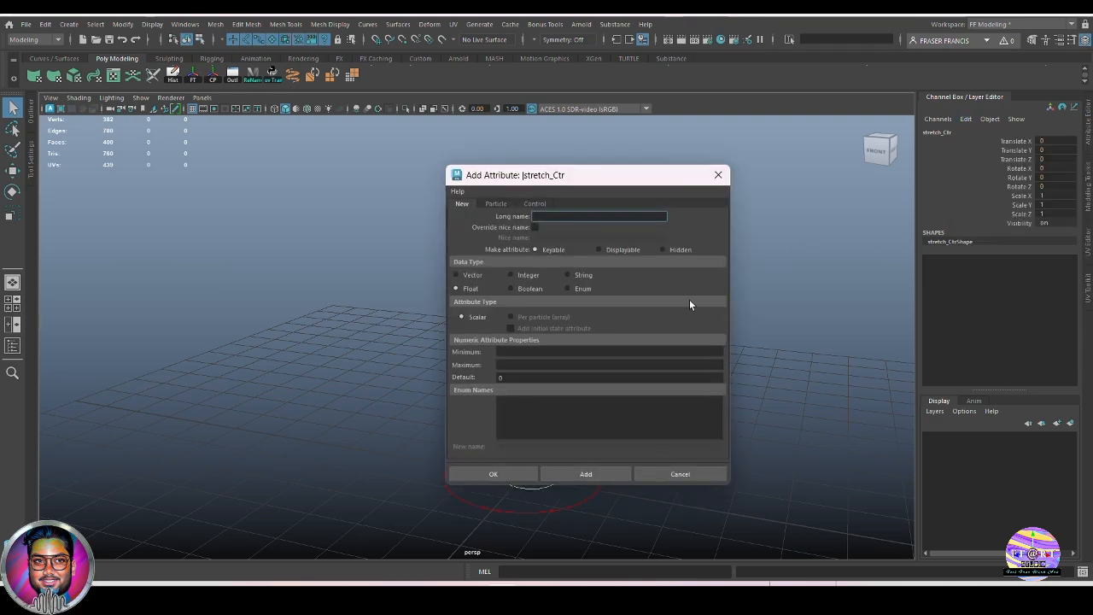
drag(579, 175, 727, 166)
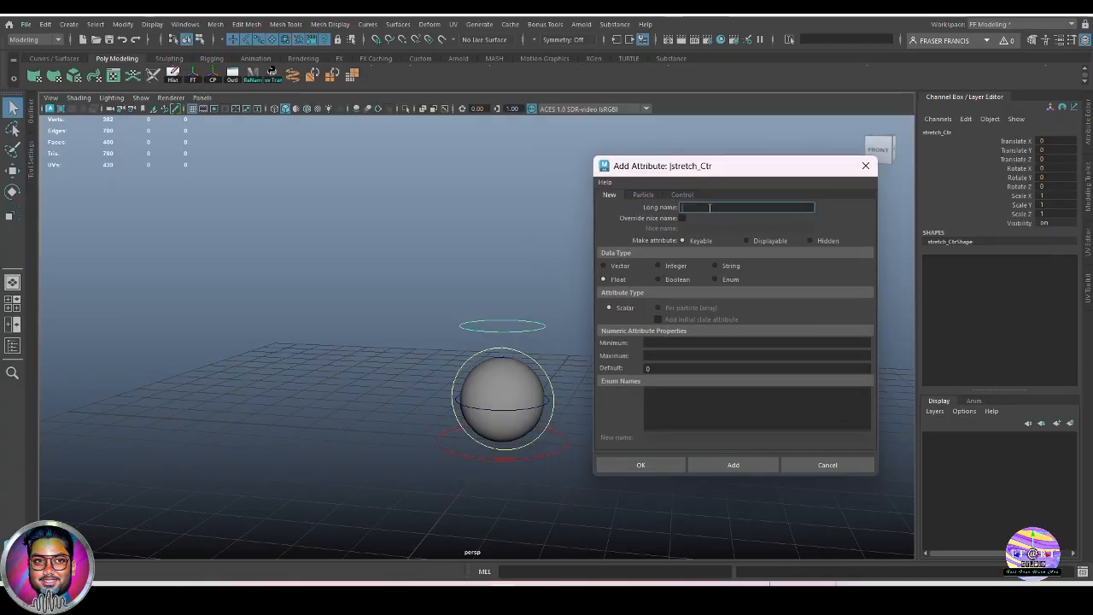
text(squa)
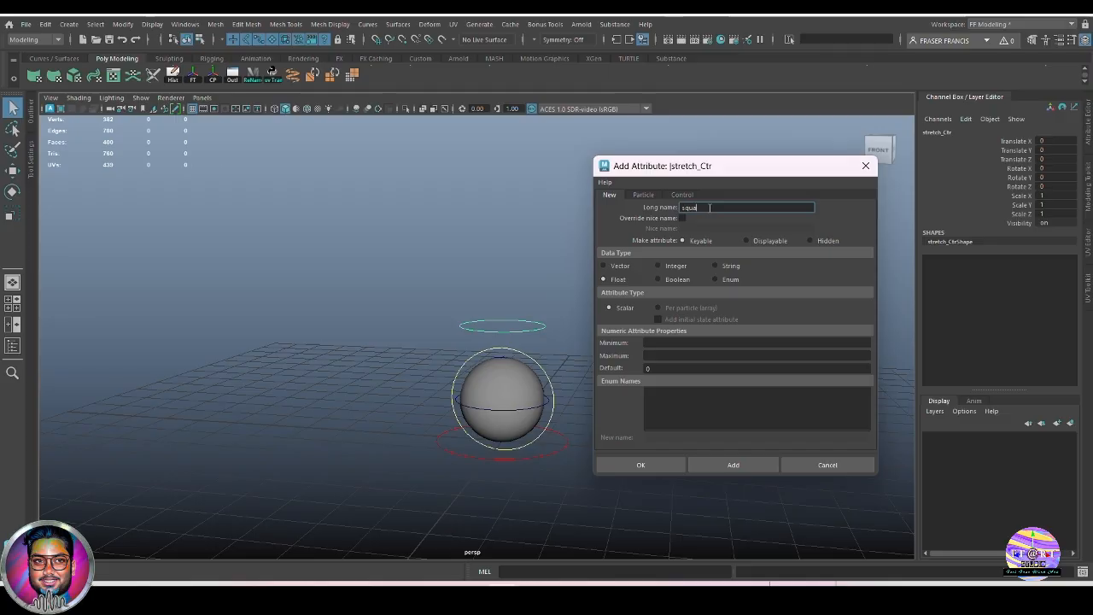
text(sh)
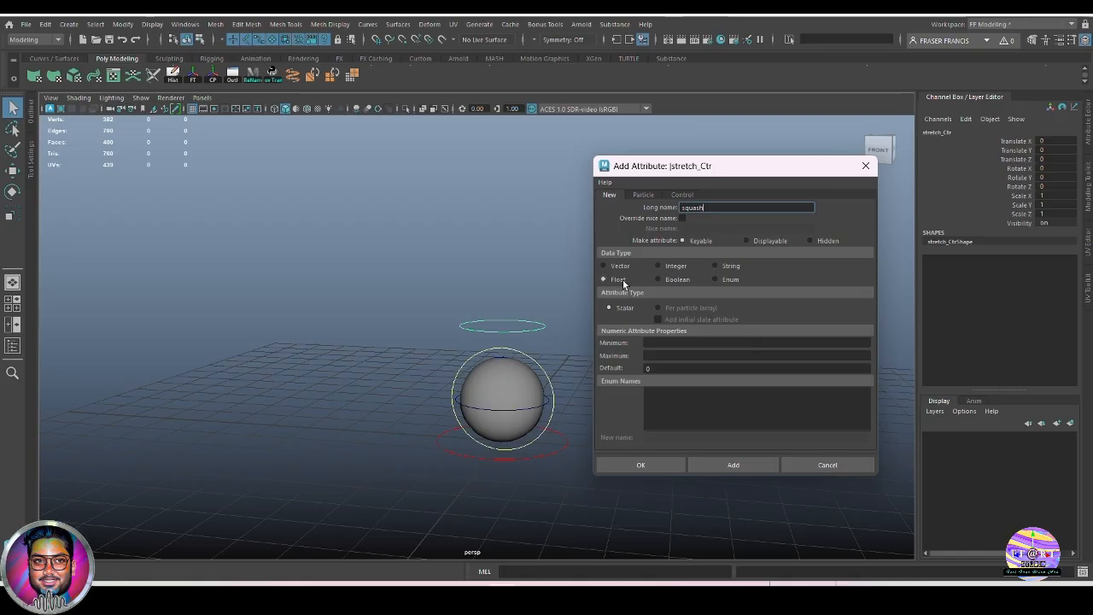
click(669, 343)
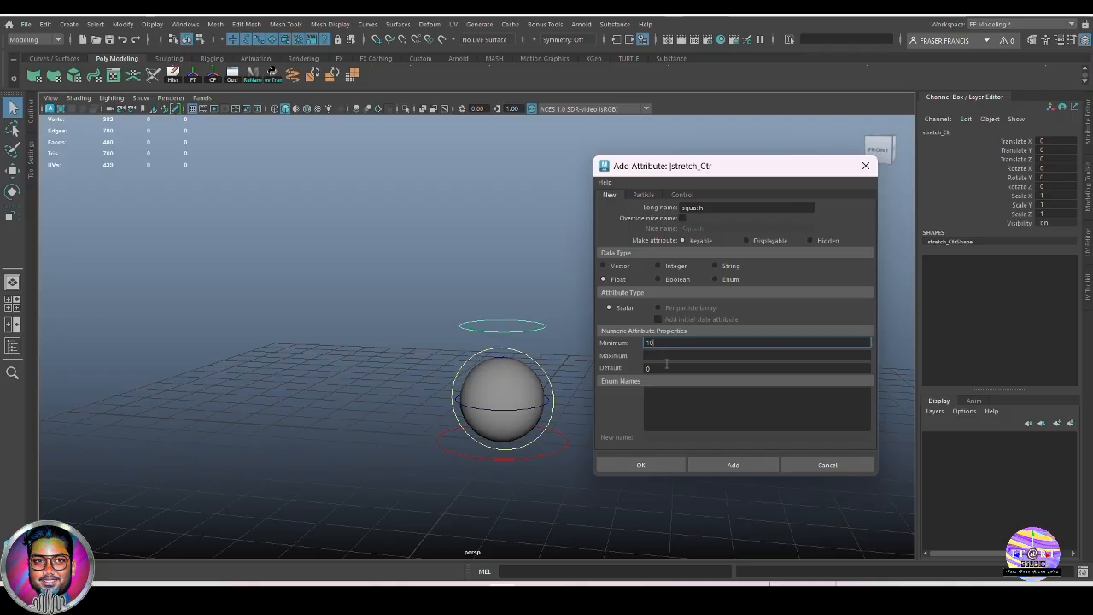
click(670, 356)
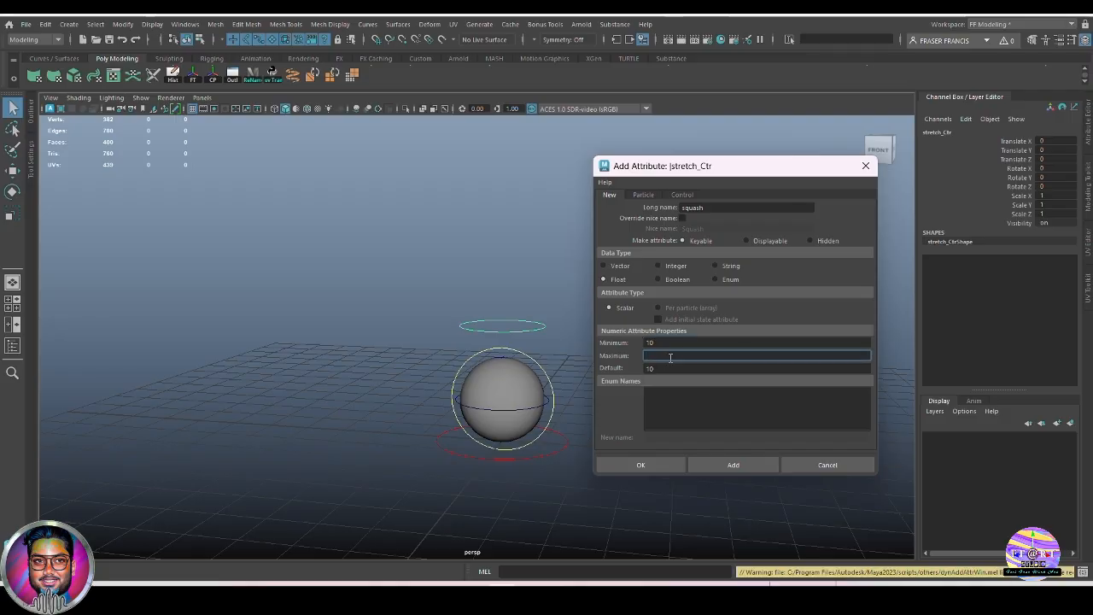
text(10)
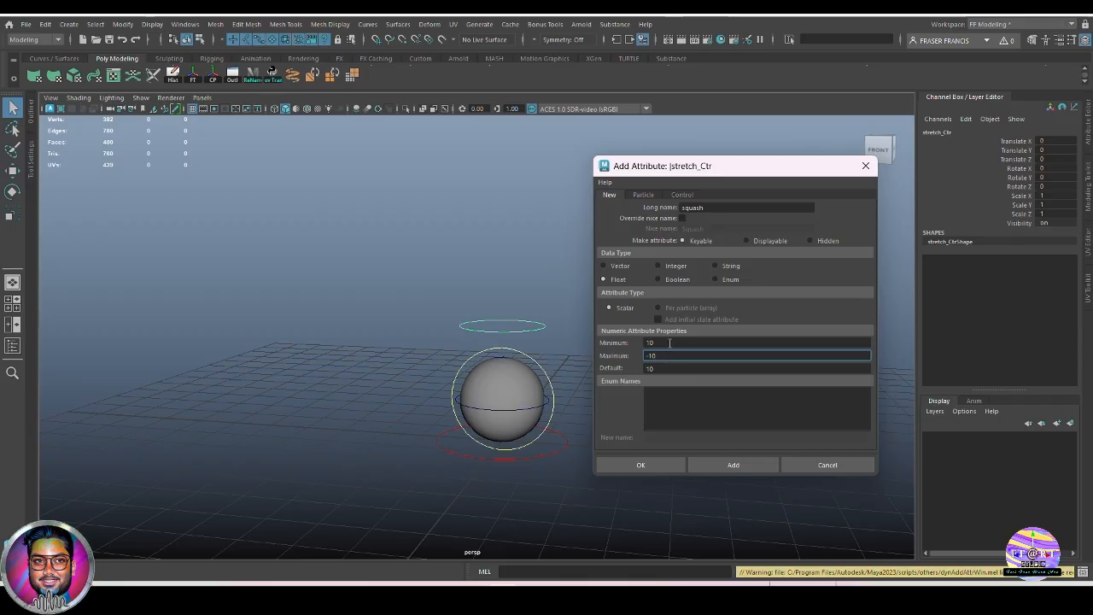
click(662, 368)
drag(662, 371, 628, 376)
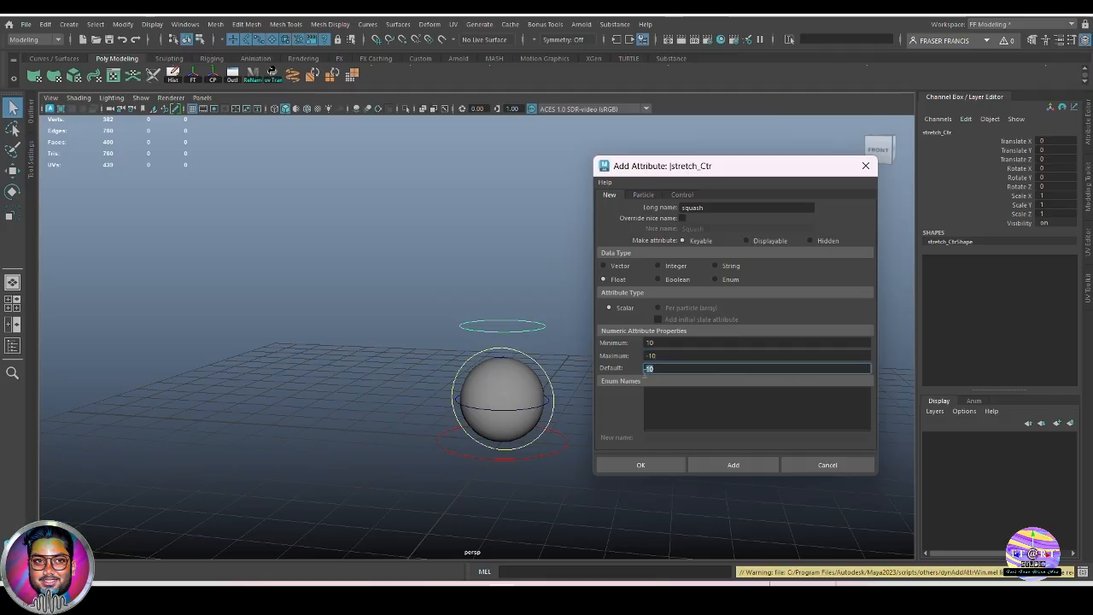
text(0)
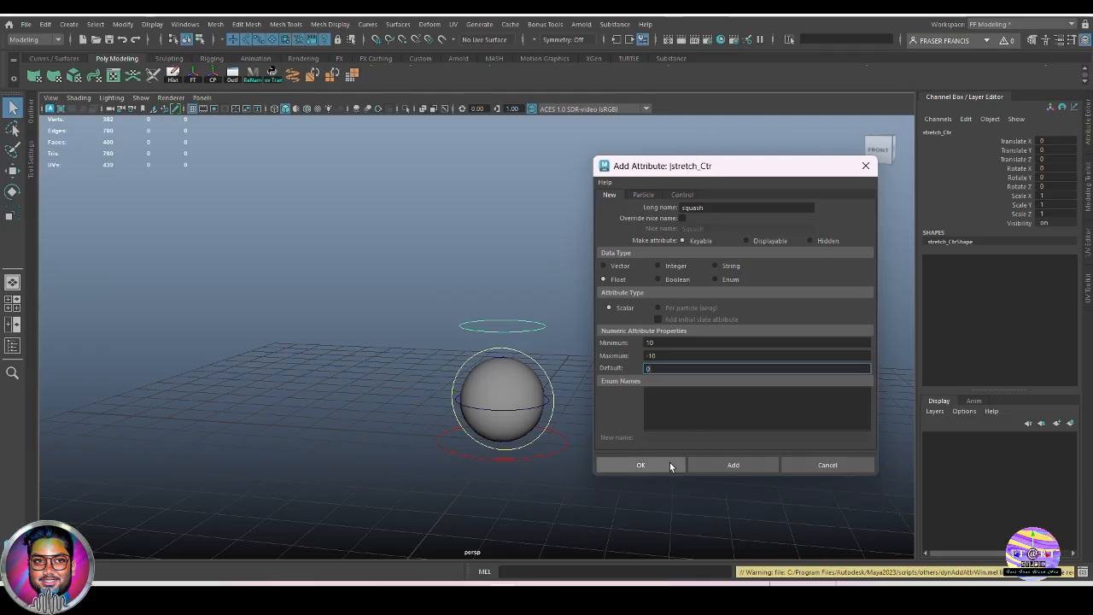
click(724, 466)
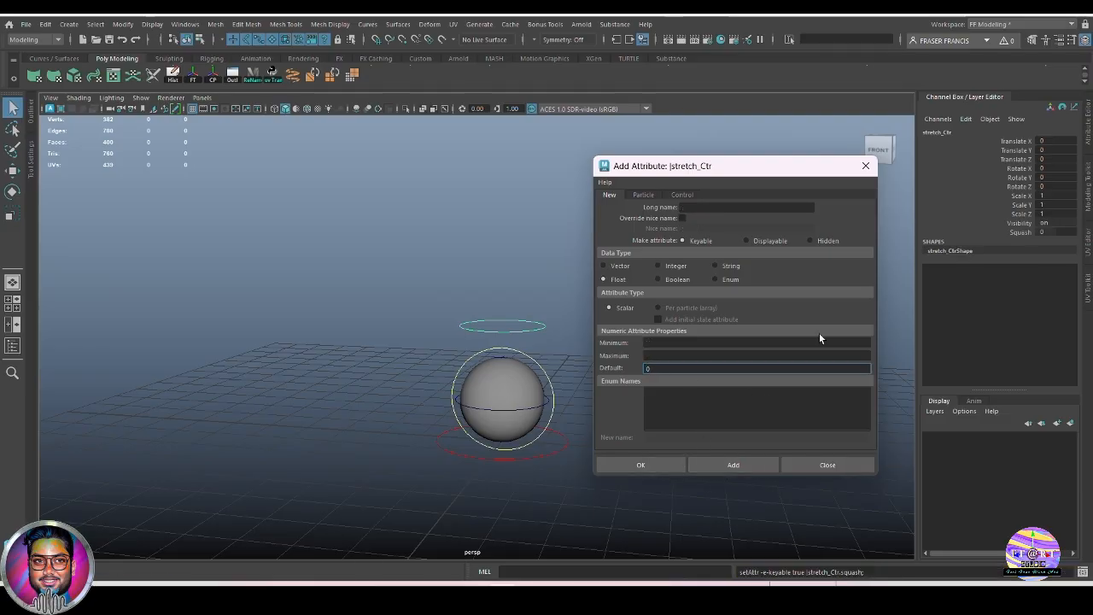
click(865, 166)
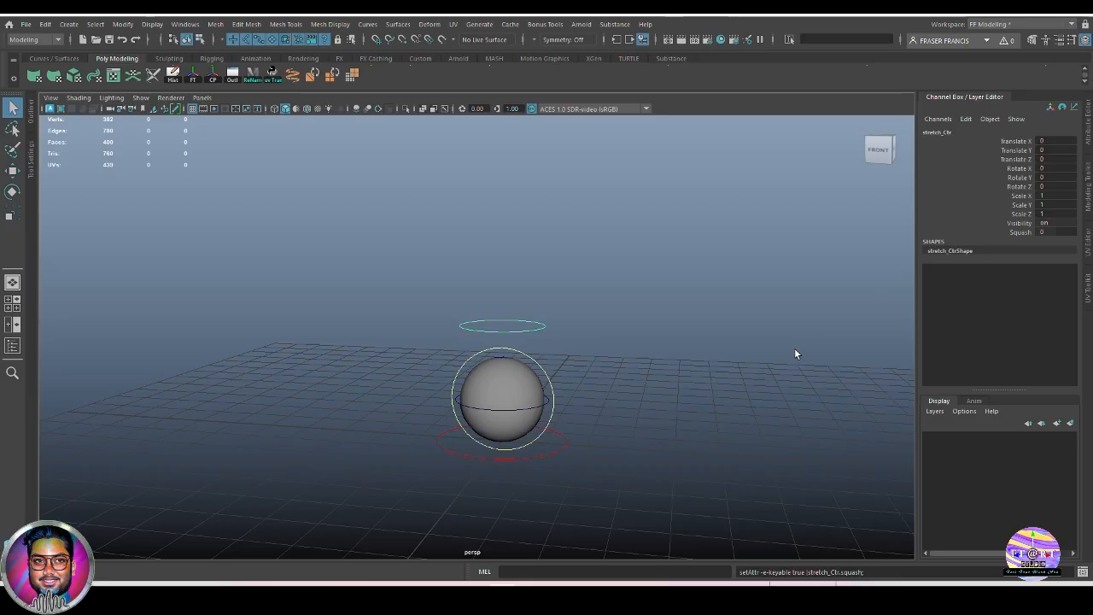
Drag the Squash channel to test the deformation, then set Squash back to 0.
click(1013, 231)
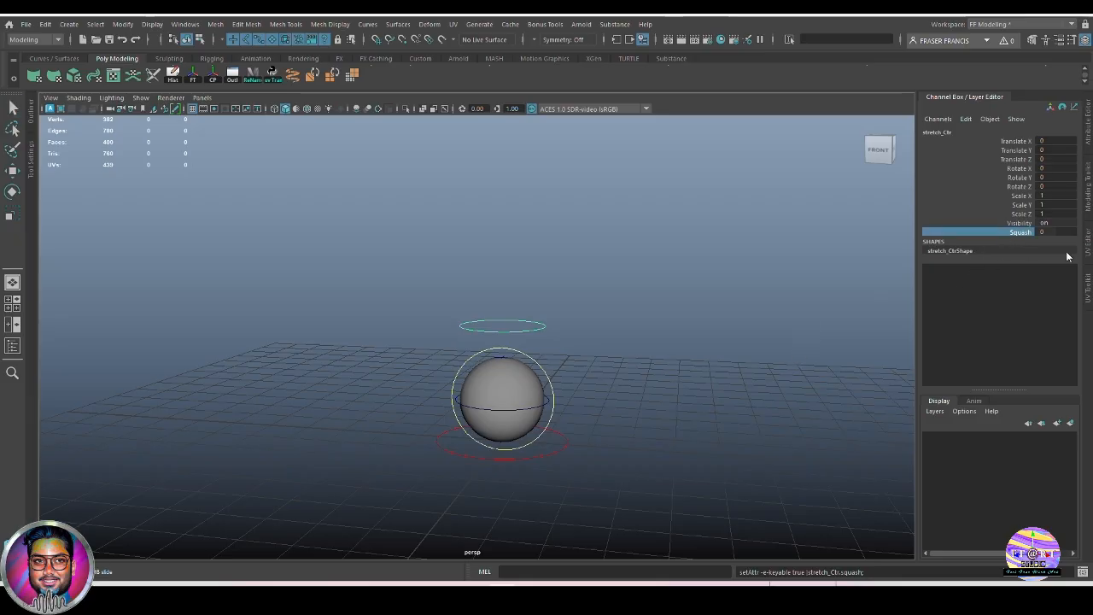
middle_drag(715, 388, 645, 412)
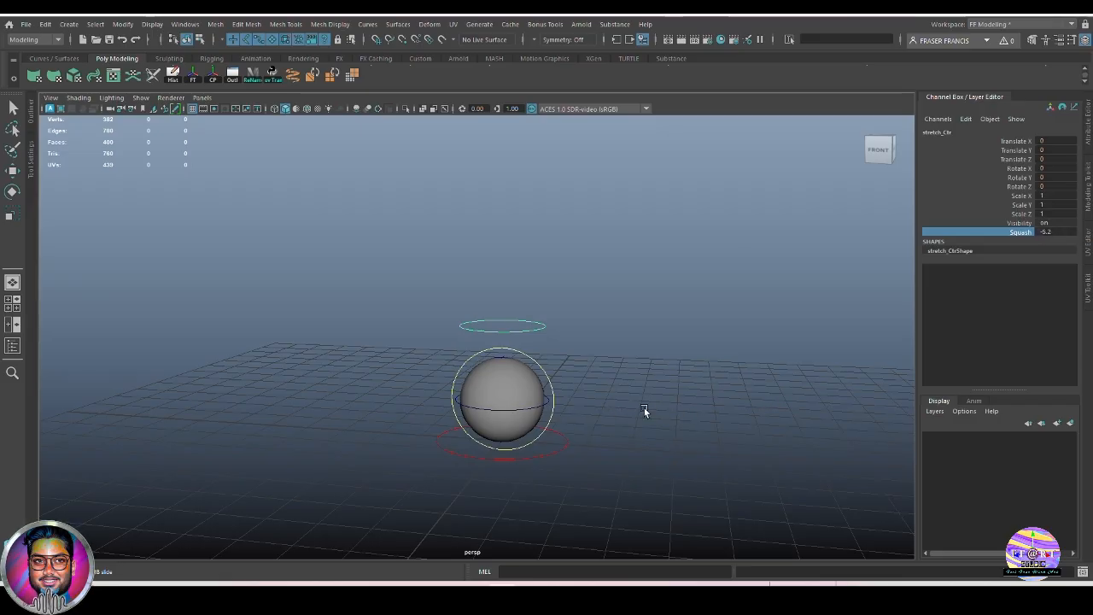
double_click(1067, 232)
text(0)
key(Return)
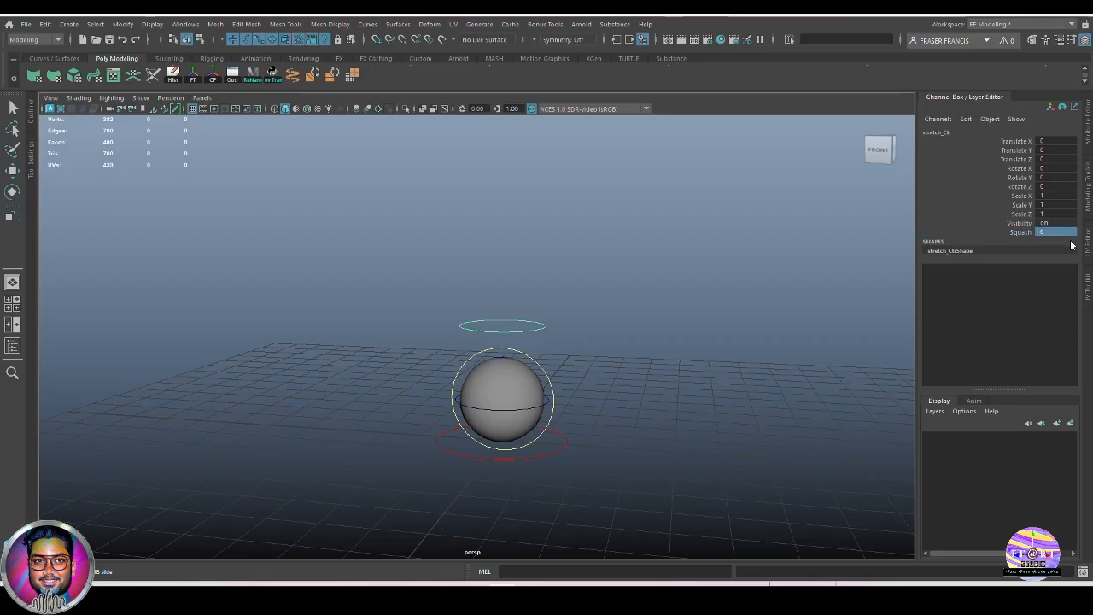
Reselect the stretch control circle and bring up the Windows > General Editors list.
alt+drag(666, 463, 640, 428)
alt+middle_drag(640, 428, 658, 427)
key(q)
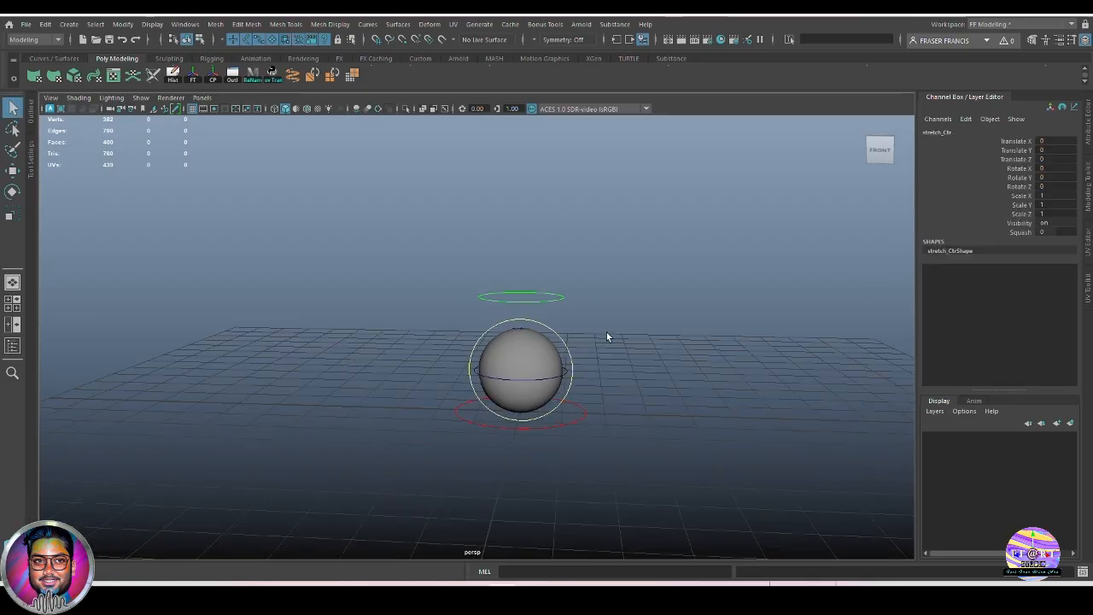
click(567, 376)
alt+drag(667, 394, 660, 401)
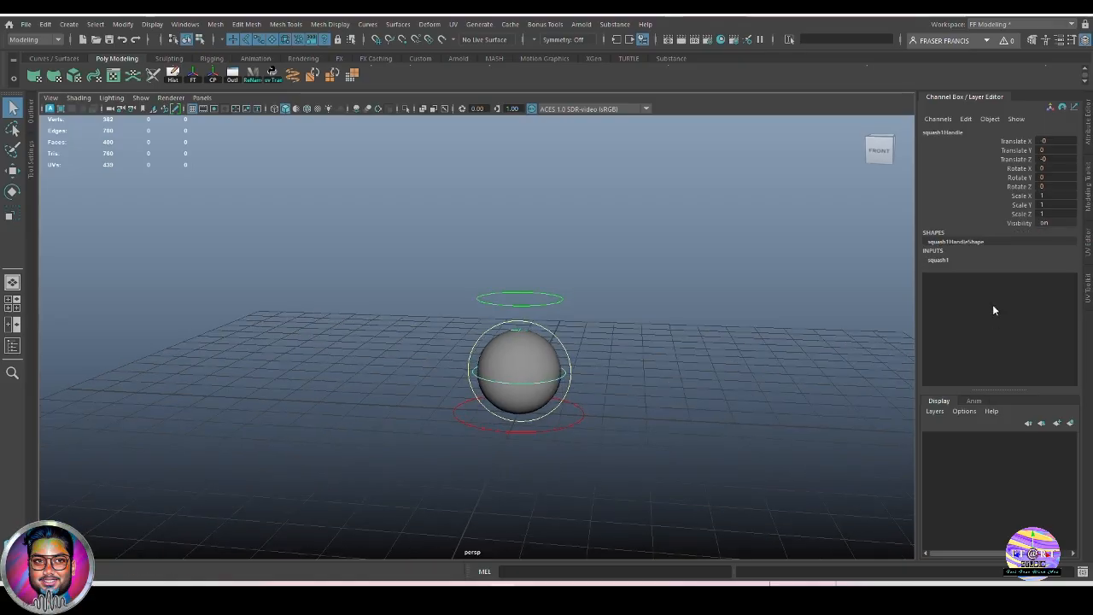
alt+right_drag(591, 374, 661, 440)
mouse_move(661, 440)
alt+mouse_down()
mouse_move(677, 421)
mouse_move(680, 438)
alt+mouse_up()
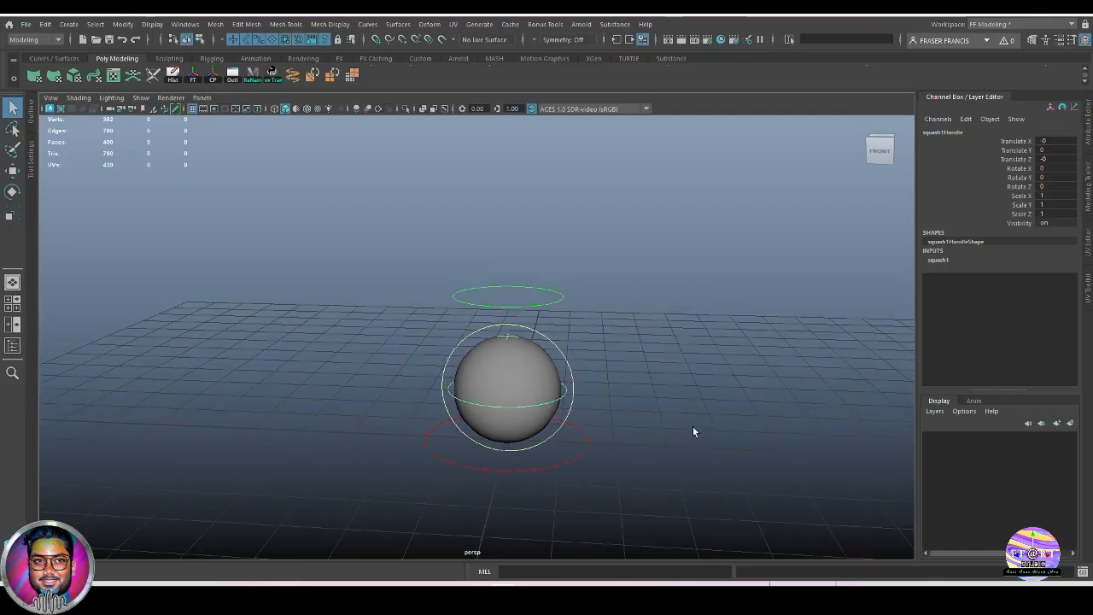
click(693, 431)
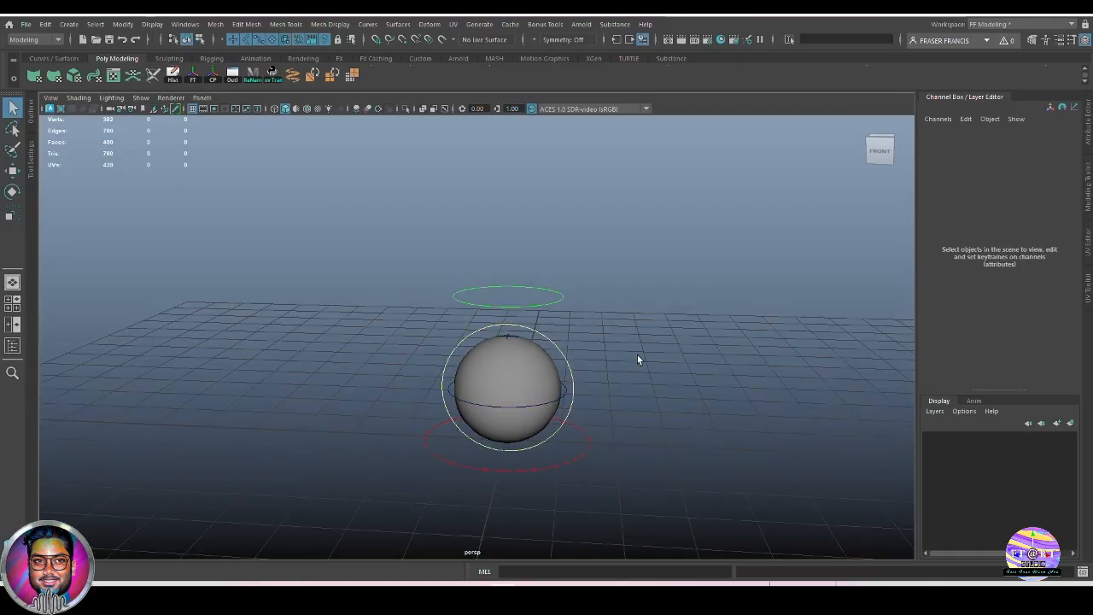
click(545, 292)
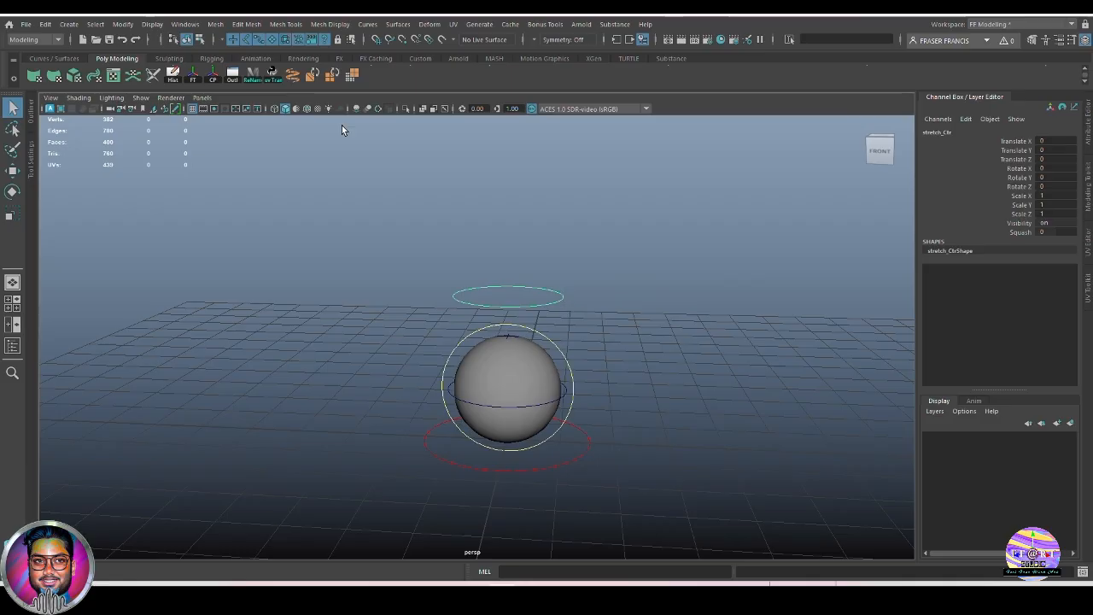
click(184, 24)
mouse_move(241, 83)
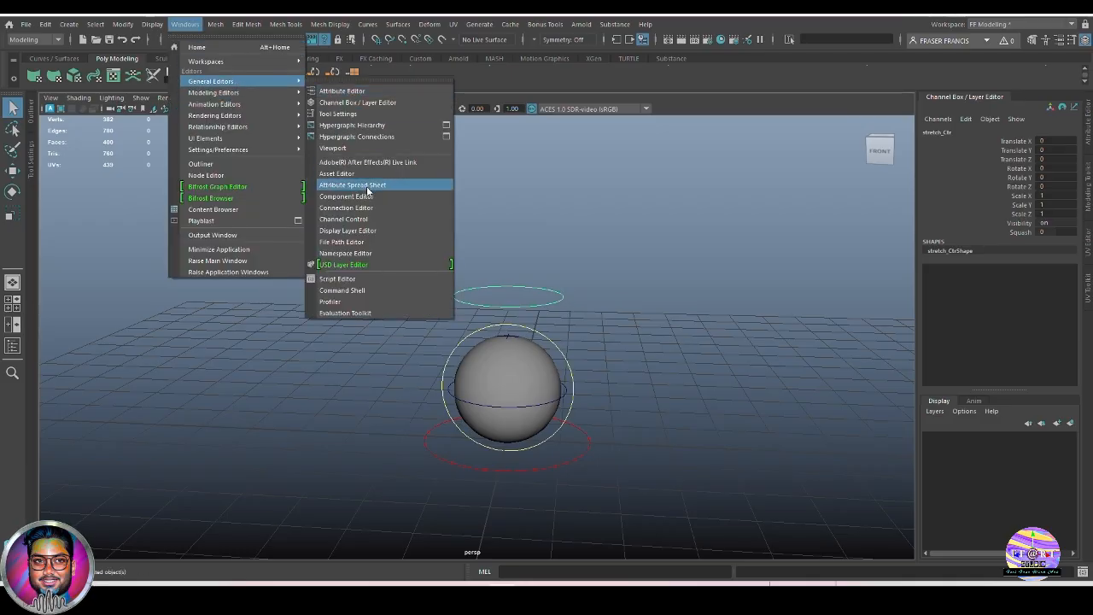
Open the Connection Editor with stretch_Ctr's squash as the output, then show squash1 on the squash handle.
click(375, 208)
drag(649, 121, 696, 121)
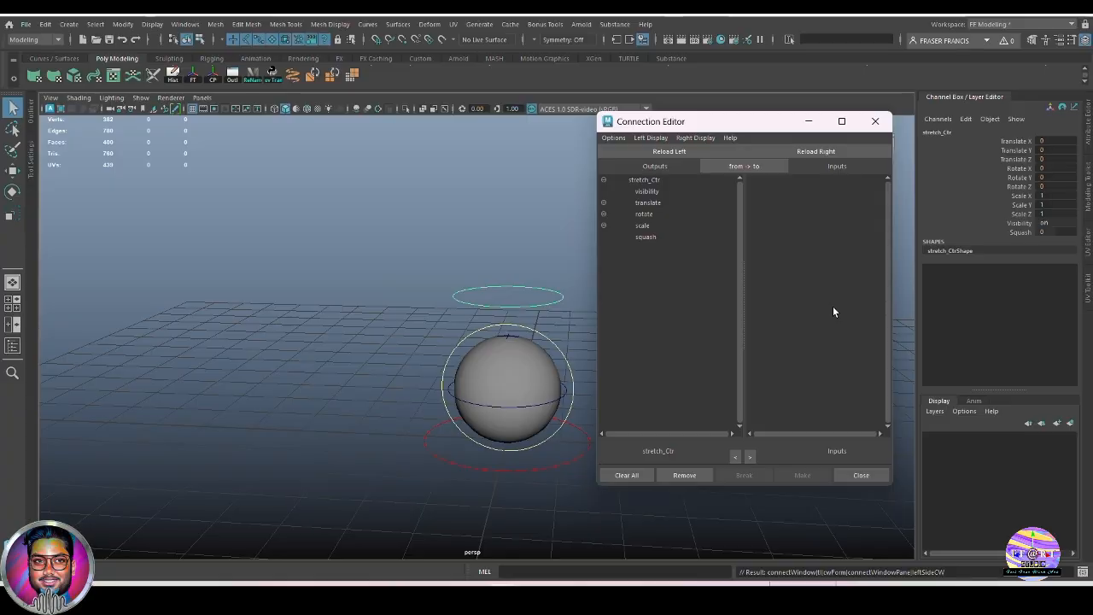
click(647, 238)
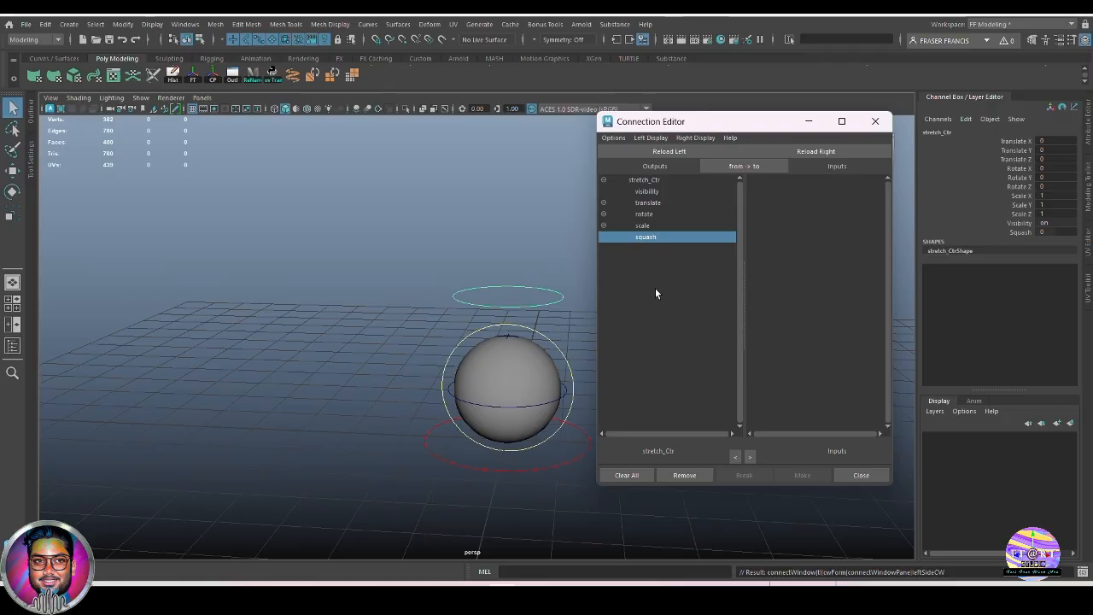
click(568, 399)
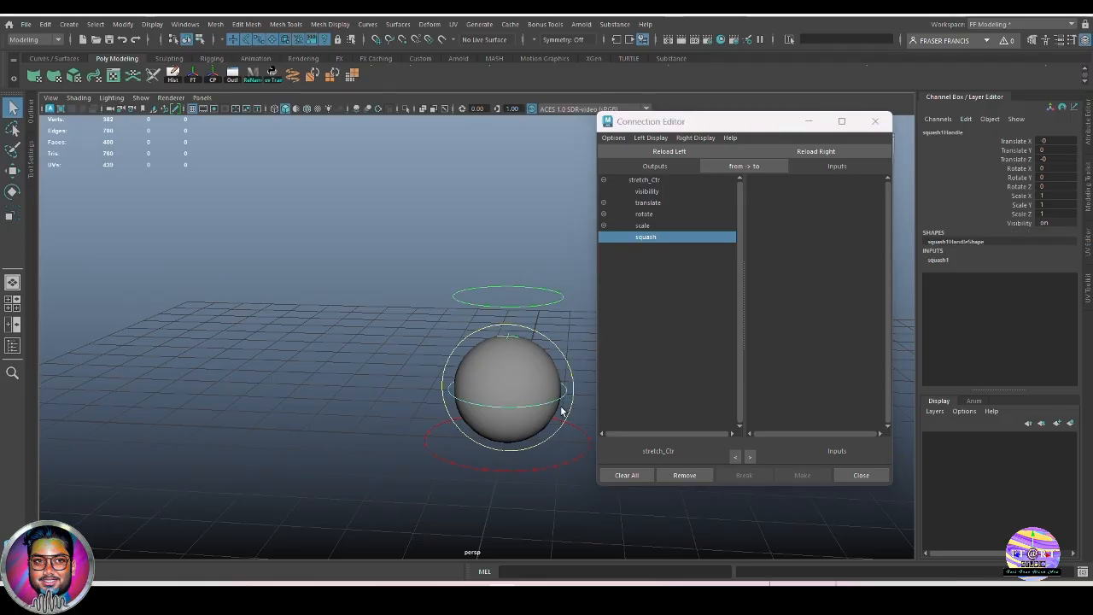
click(940, 260)
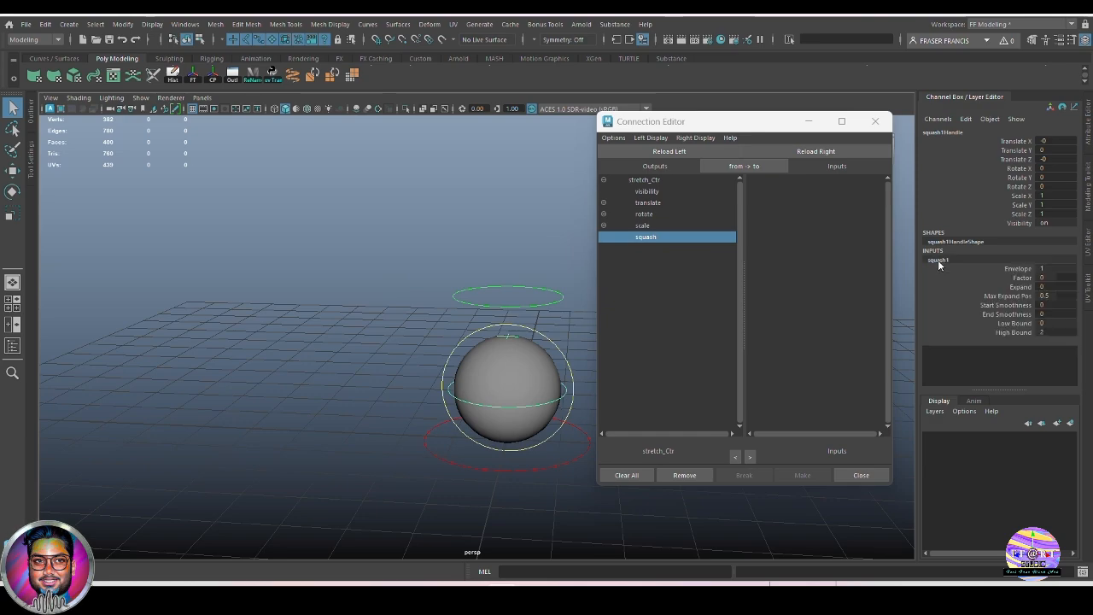
Load squash1 on the right and connect stretch_Ctr.squash to its factor, then close the editor.
click(815, 152)
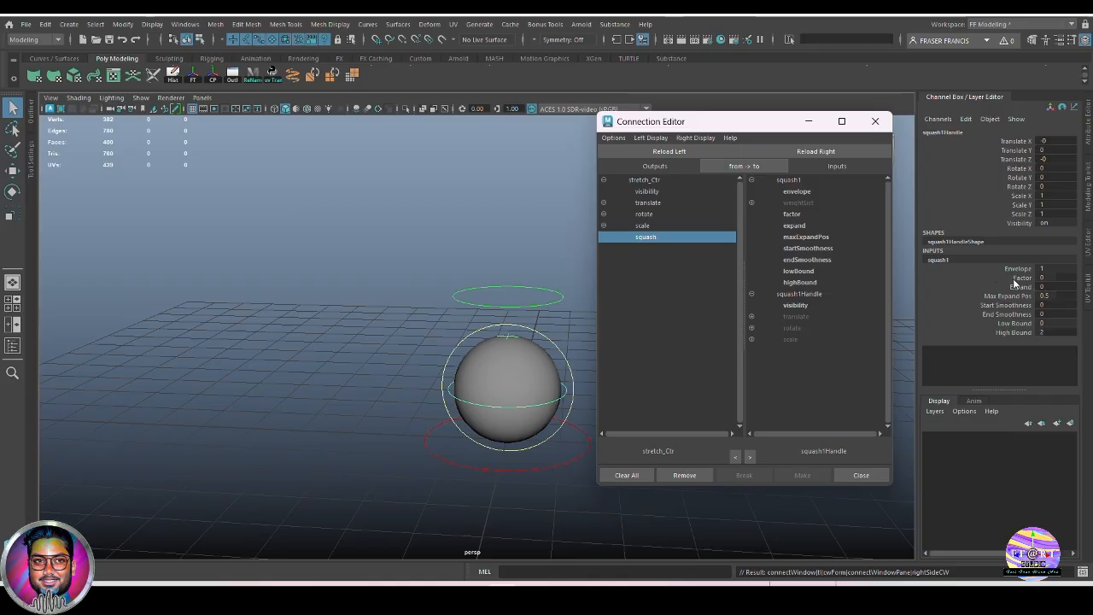
click(800, 216)
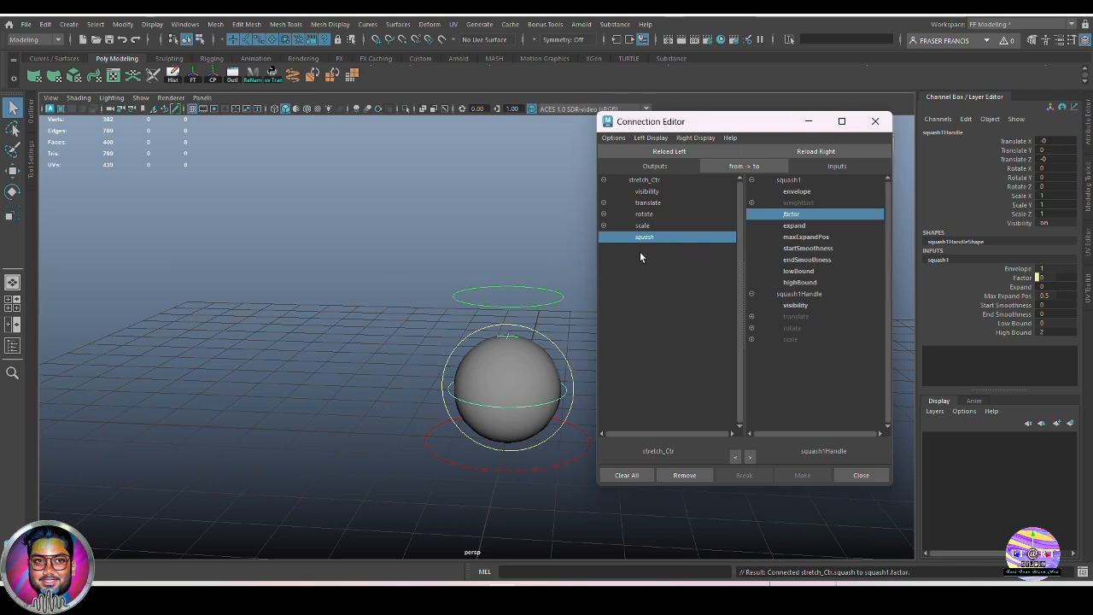
click(811, 214)
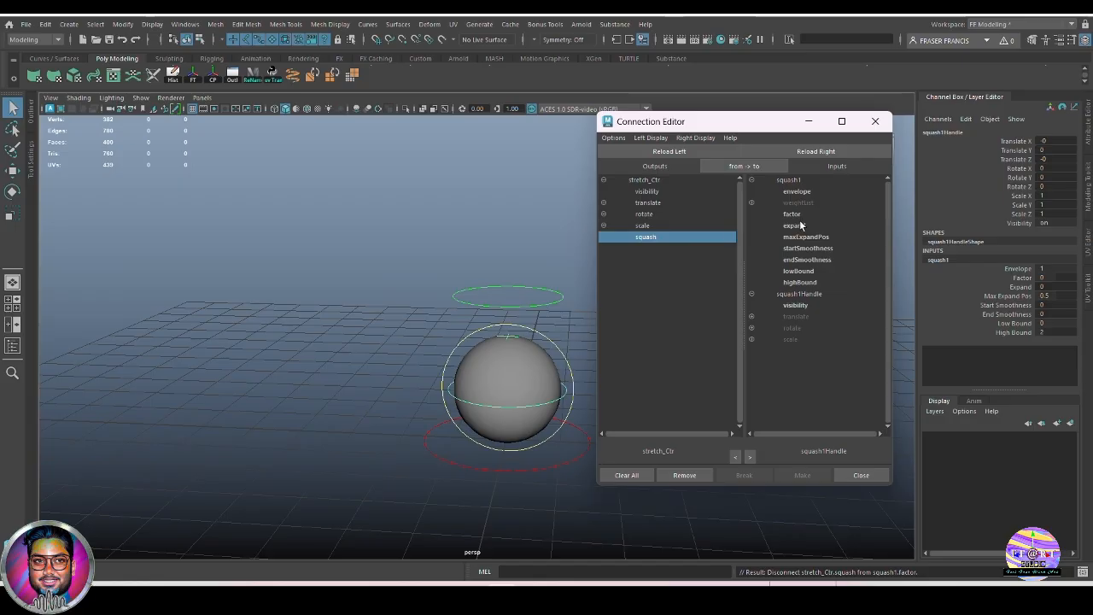
click(793, 215)
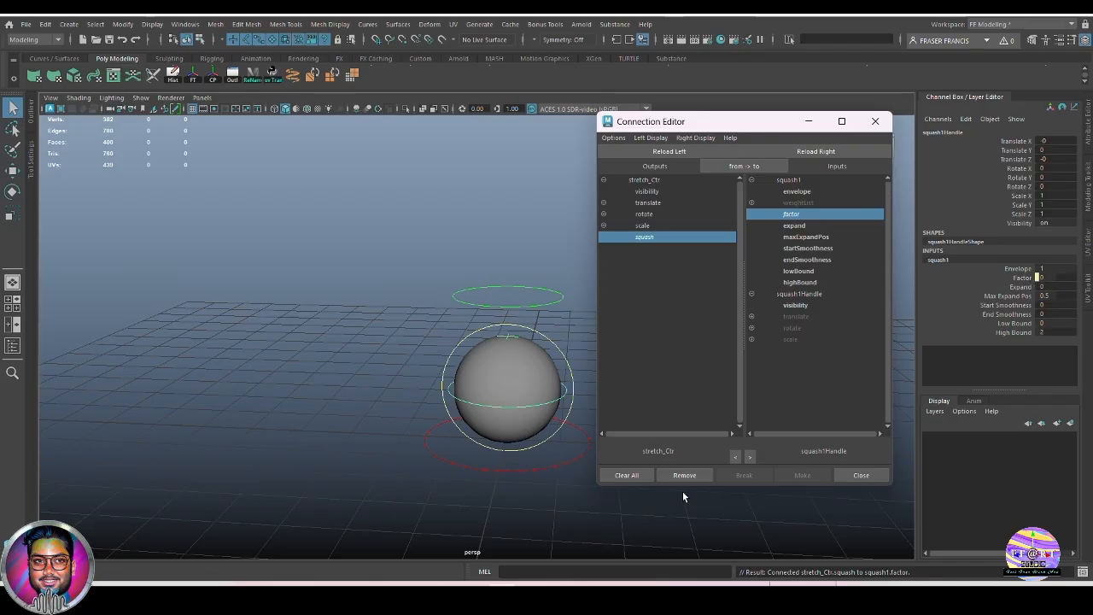
click(877, 123)
click(756, 335)
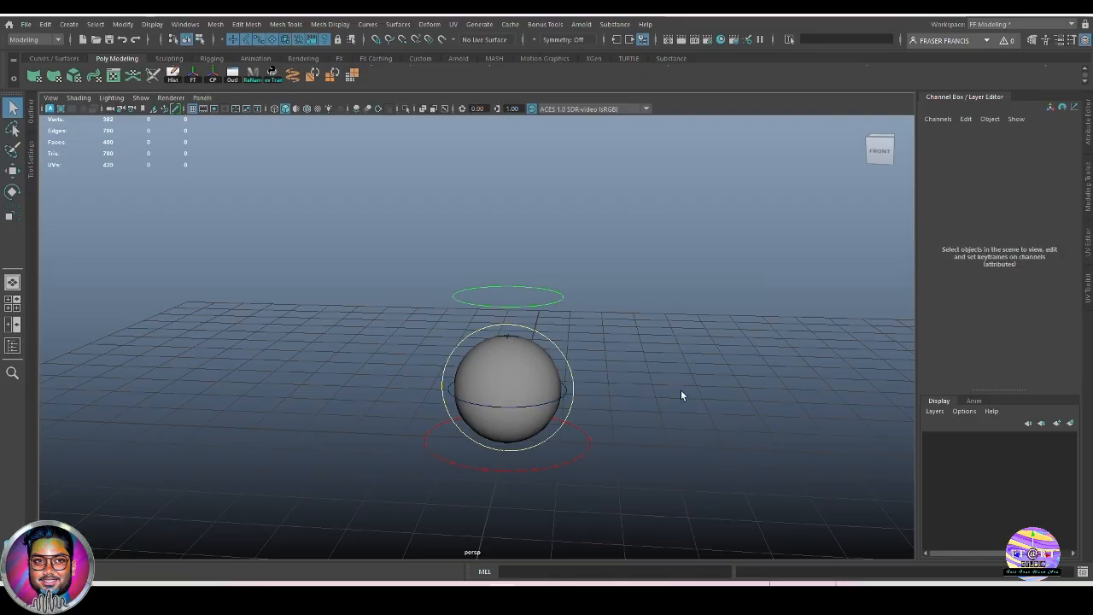
Select stretch_Ctr, drag Squash to stretch the ball, then reset Squash to 0.
click(551, 297)
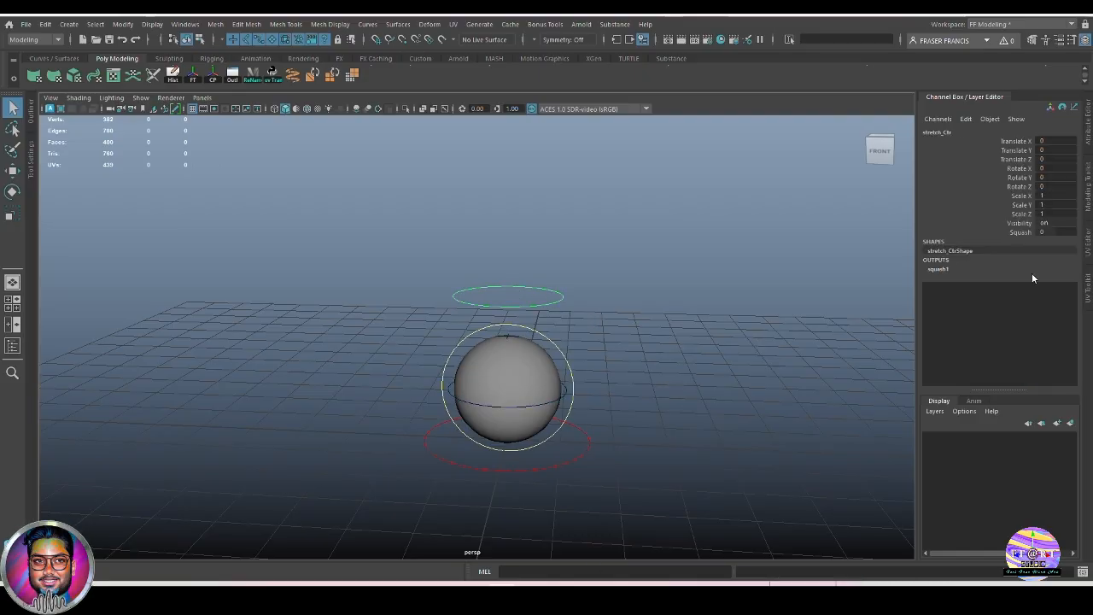
click(1019, 233)
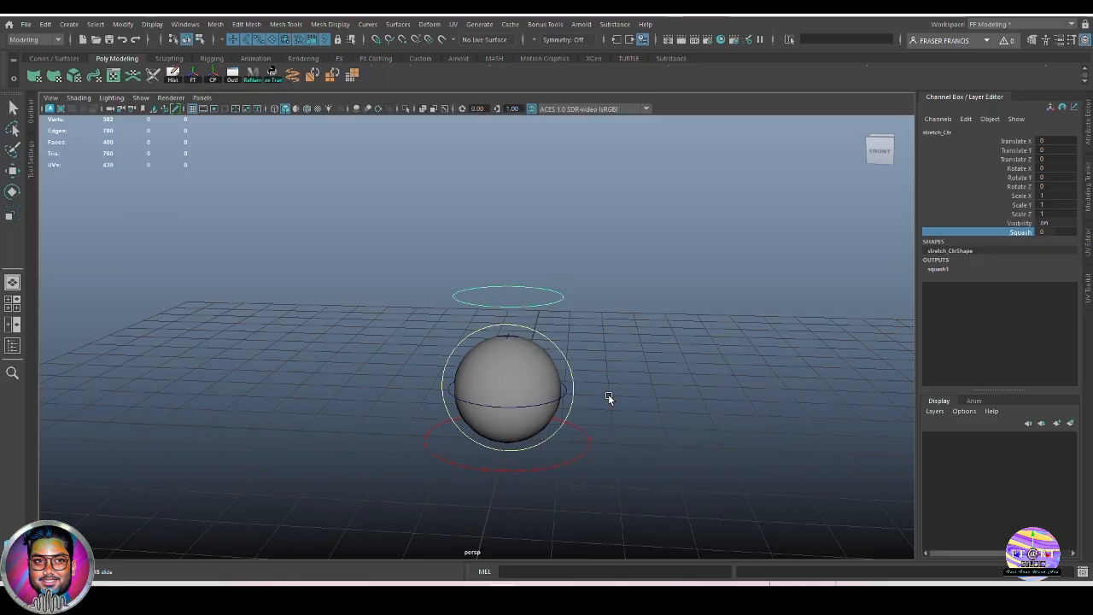
middle_drag(608, 394, 724, 406)
scroll(665, 405, down, 5)
double_click(1056, 232)
text(0)
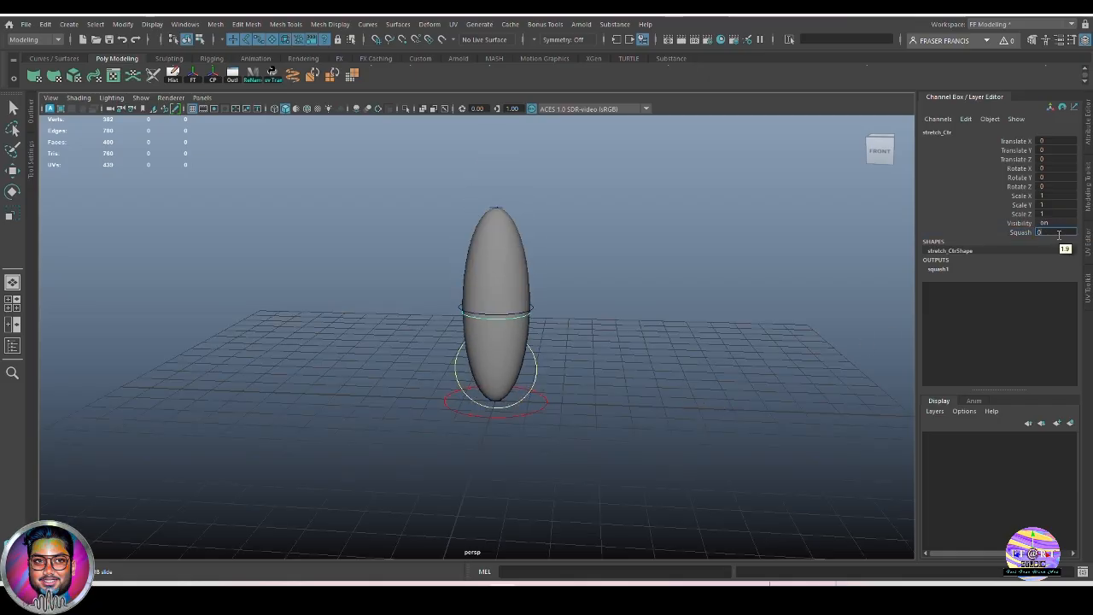
key(Return)
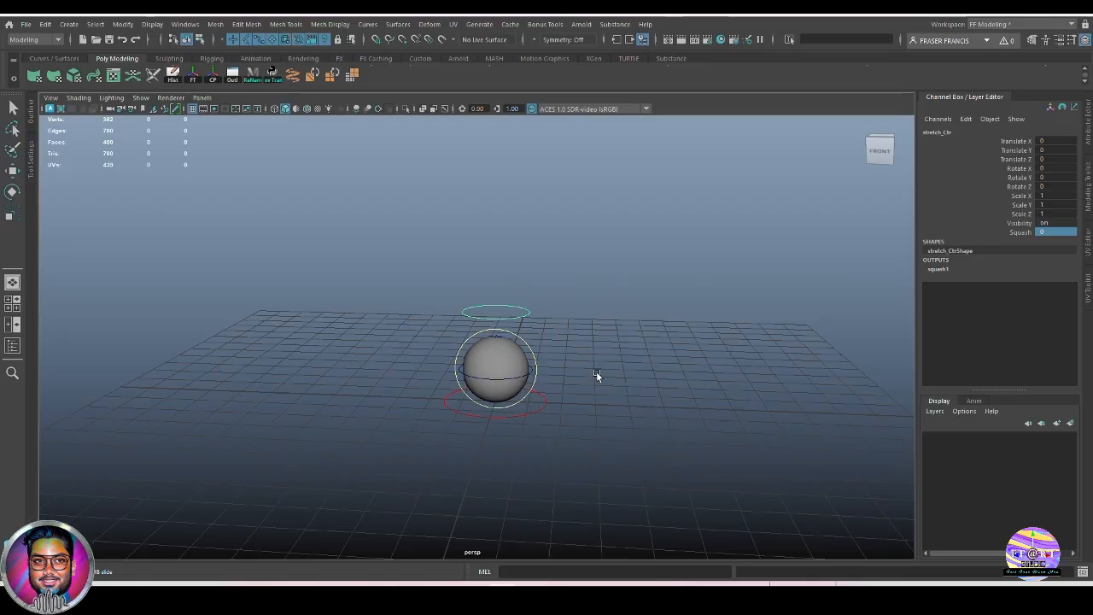
Highlight stretch_Ctr's Translate X through Scale Z channels in the Channel Box.
alt+middle_drag(644, 408, 659, 405)
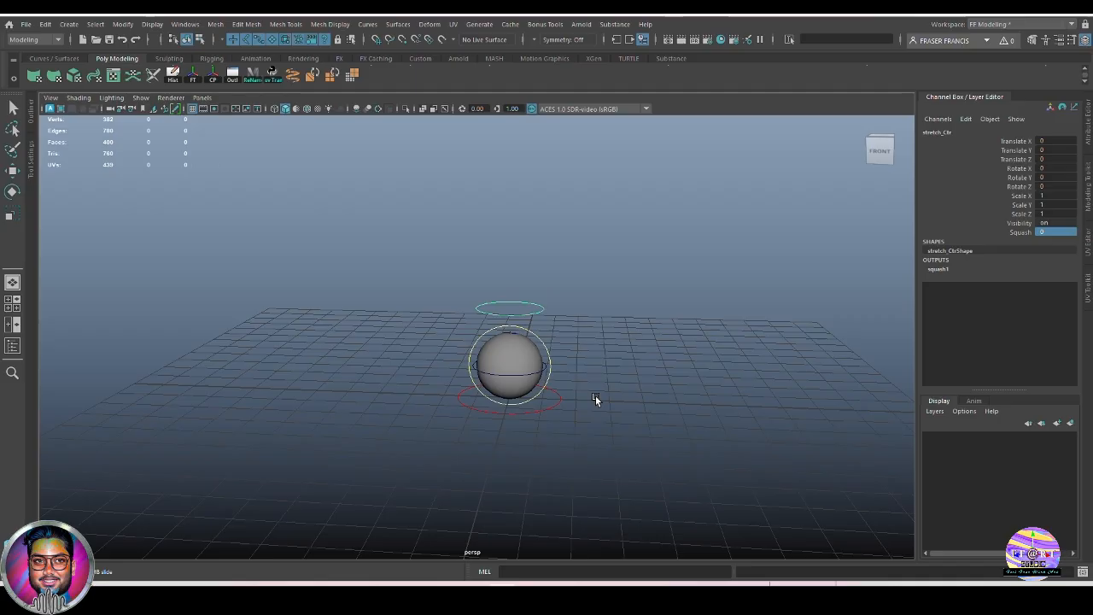
alt+right_drag(596, 396, 679, 385)
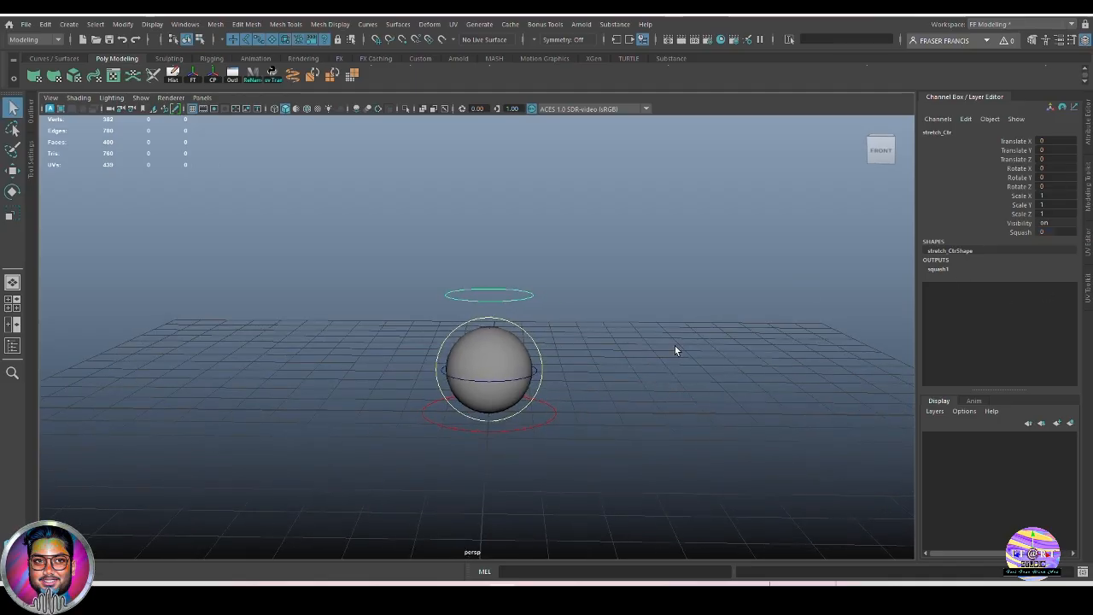
alt+drag(559, 322, 634, 331)
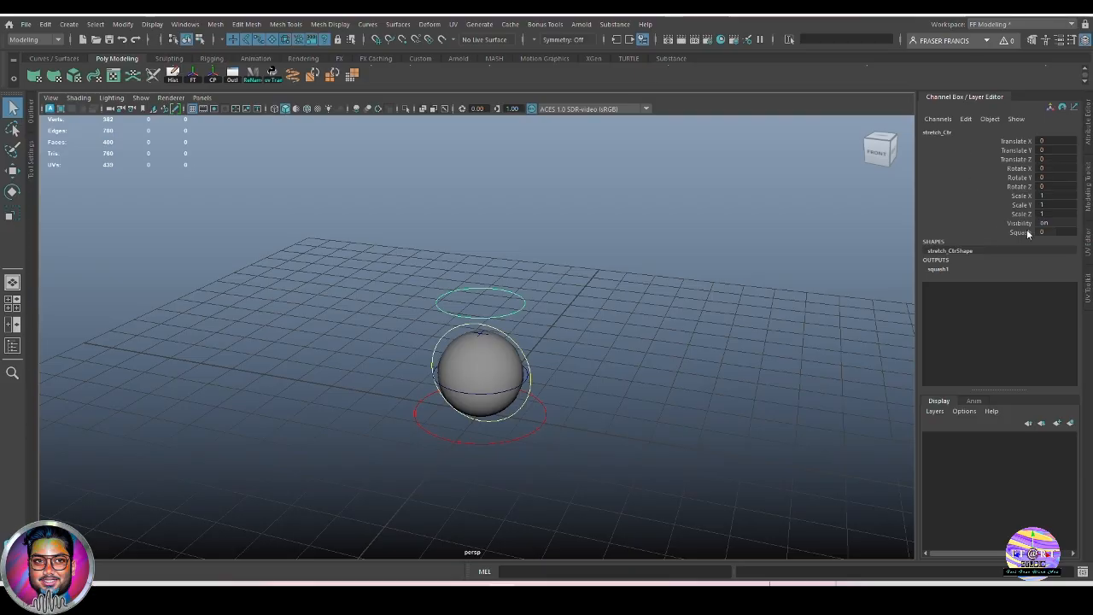
drag(1015, 141, 1016, 216)
right_click(1005, 173)
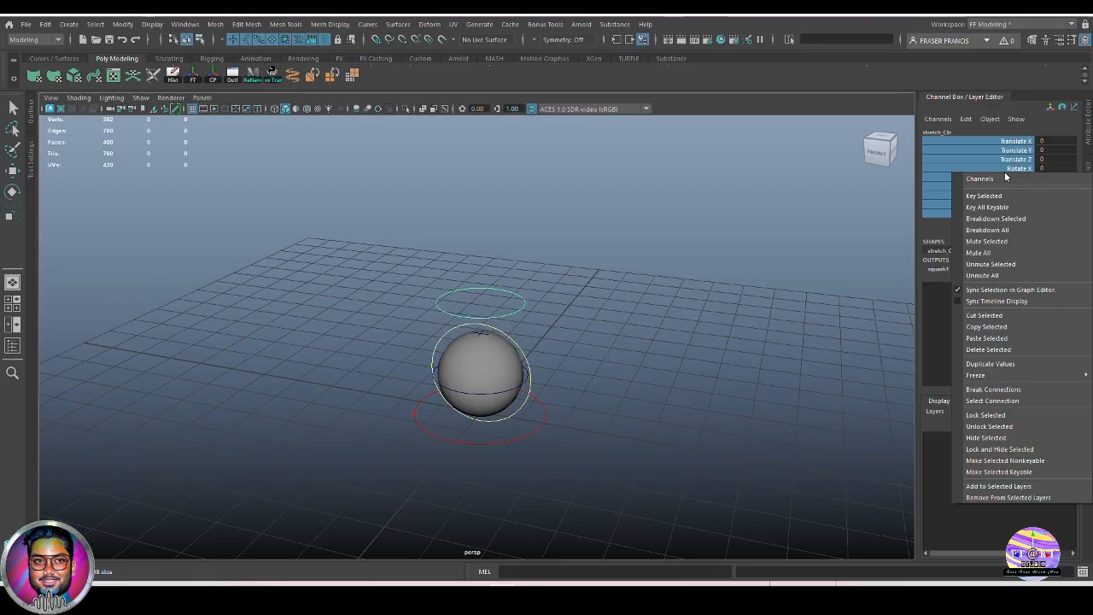
click(1019, 450)
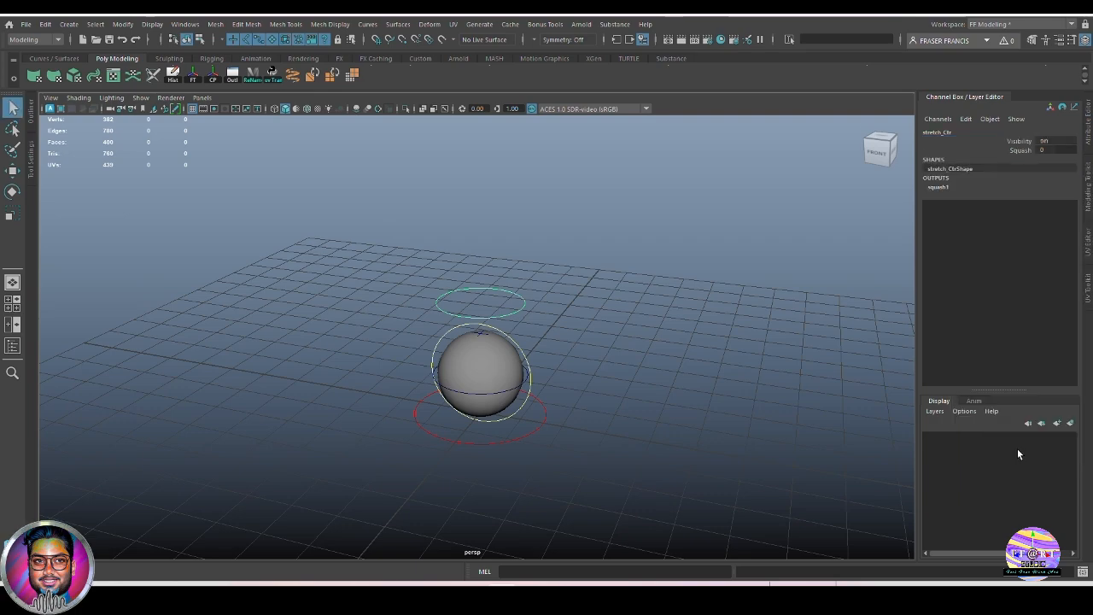
click(1021, 148)
middle_drag(681, 320, 707, 346)
scroll(703, 335, down, 3)
key(q)
click(707, 346)
scroll(551, 380, up, 2)
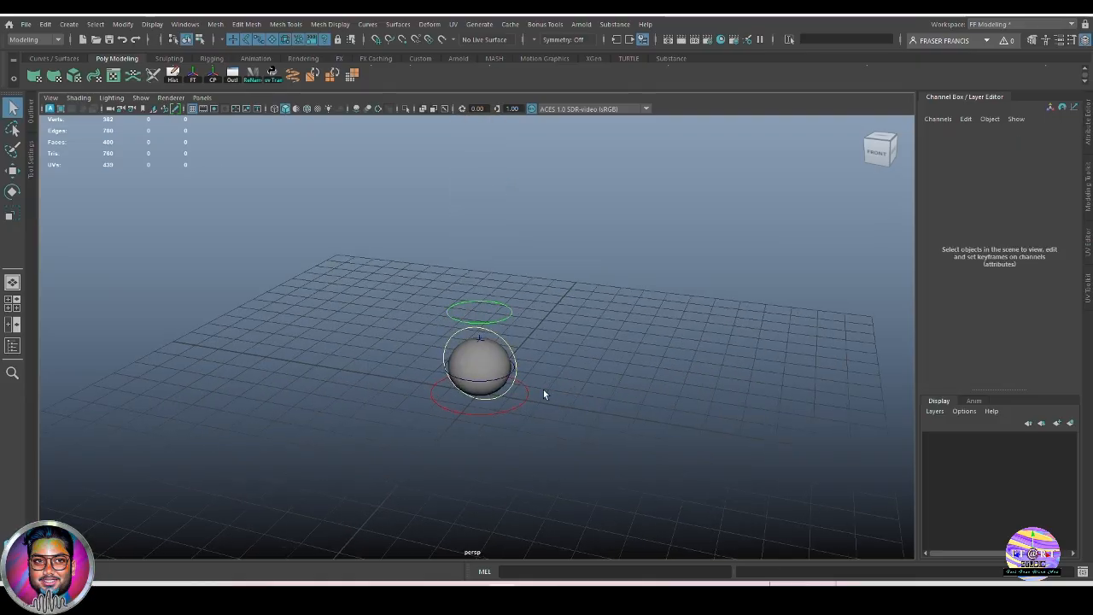
click(516, 352)
alt+drag(533, 383, 630, 367)
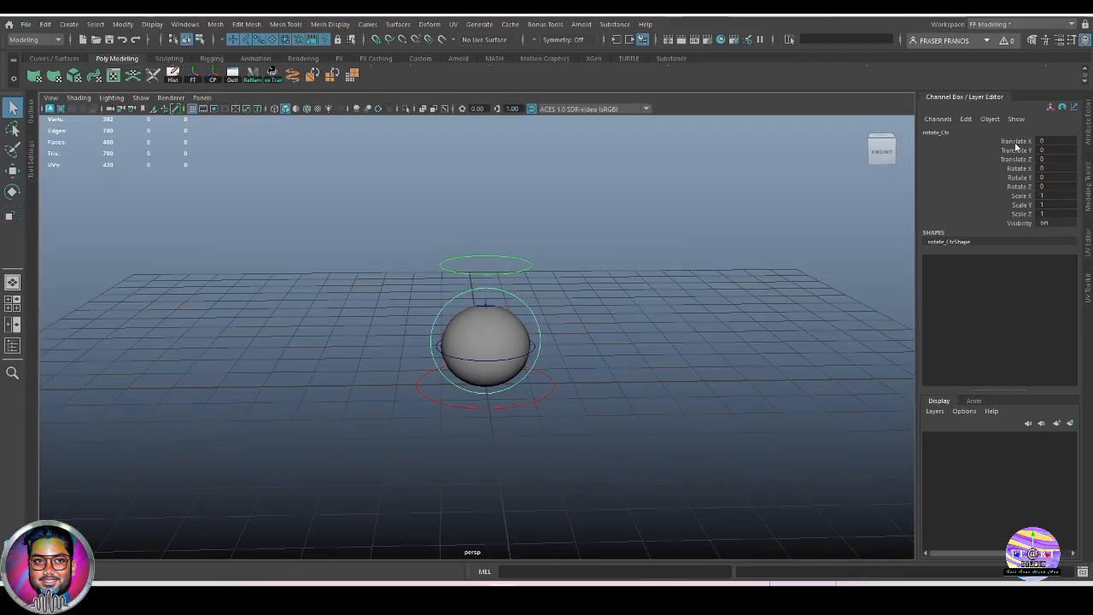
drag(1016, 142, 1026, 215)
right_click(1022, 212)
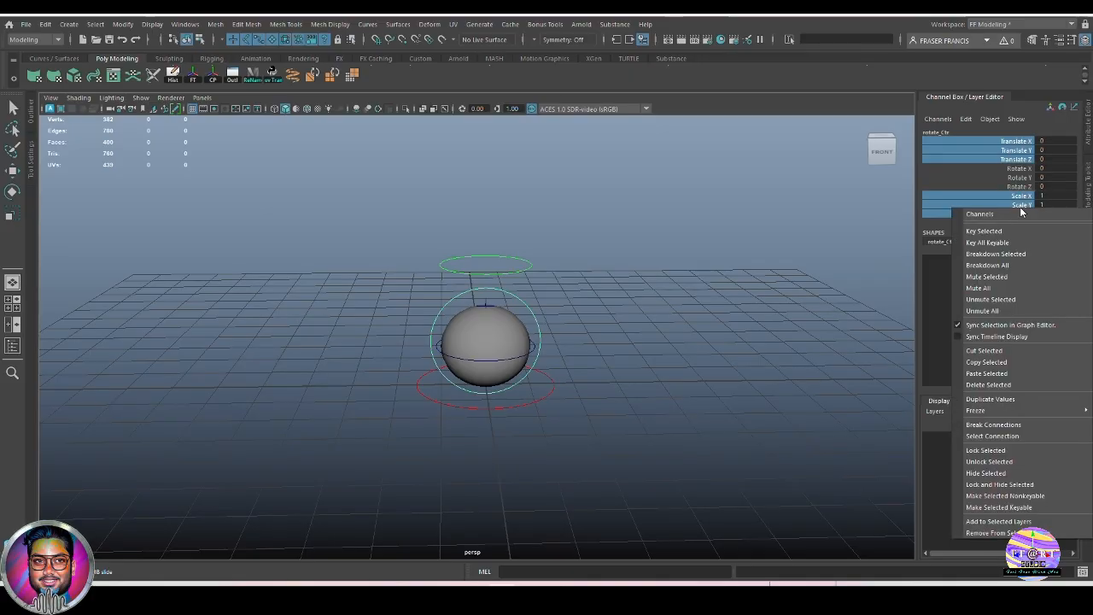
click(1040, 484)
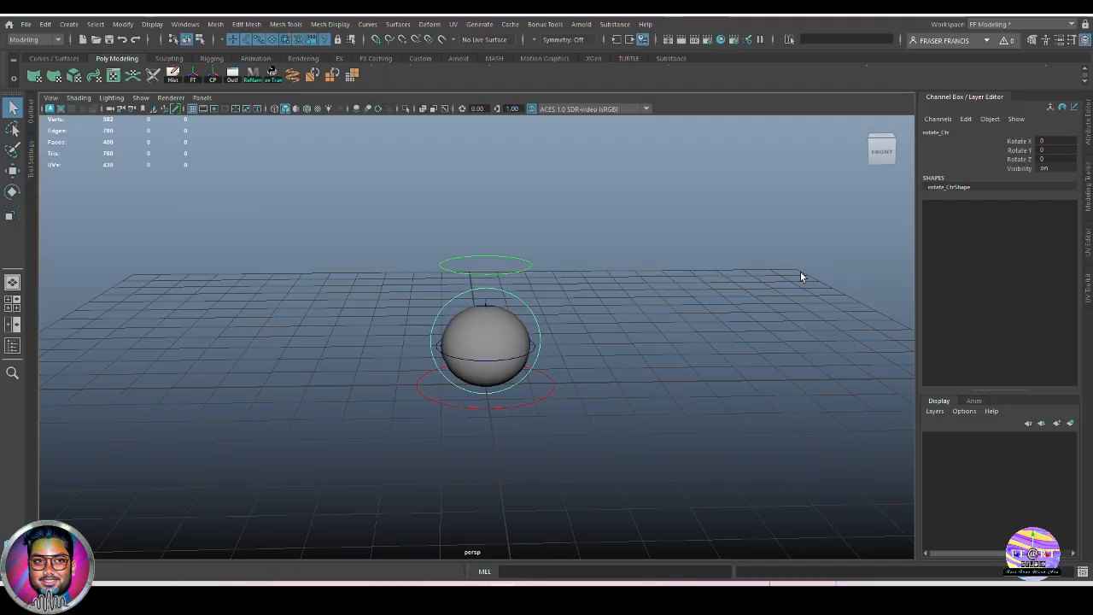
alt+drag(684, 340, 647, 345)
click(646, 344)
click(543, 401)
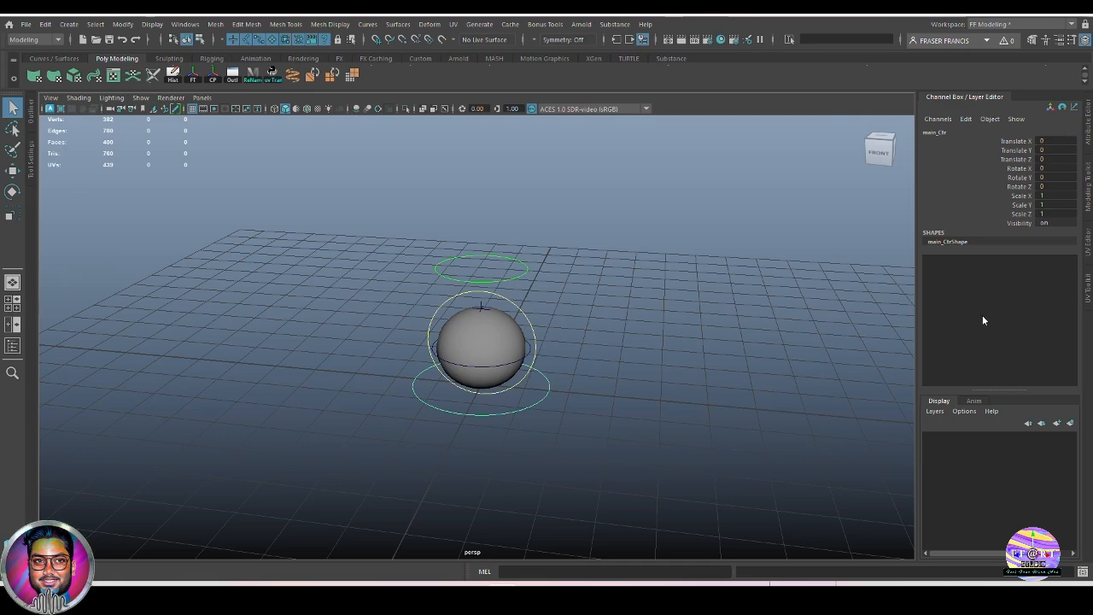
Select ball_geo and assign it a new Blinn material from the marking menu.
click(613, 396)
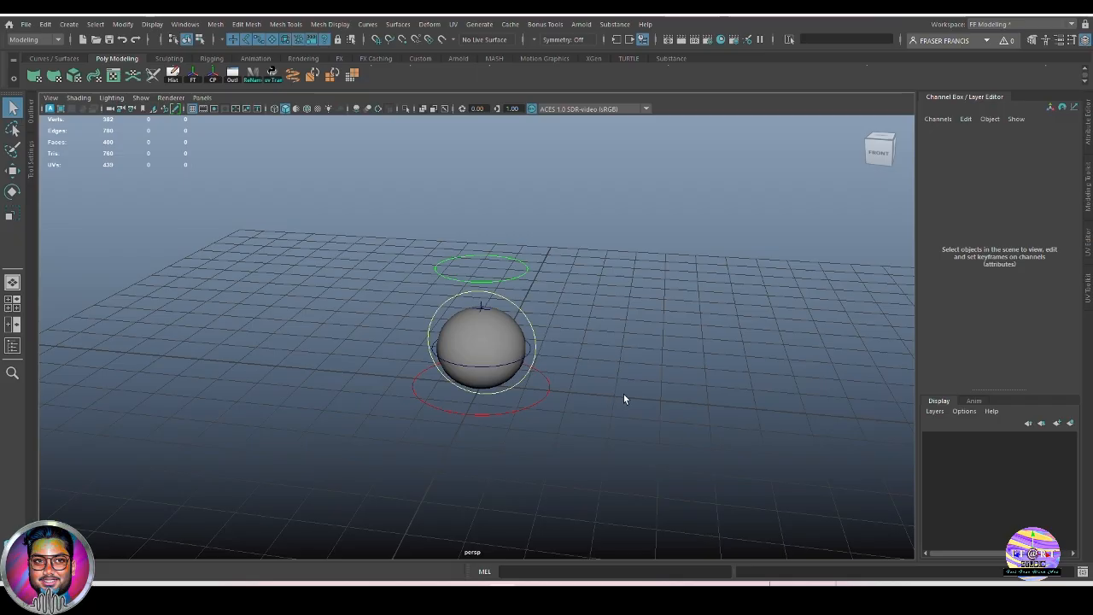
alt+middle_drag(597, 396, 600, 424)
alt+right_drag(599, 424, 680, 453)
alt+drag(681, 453, 532, 422)
click(521, 359)
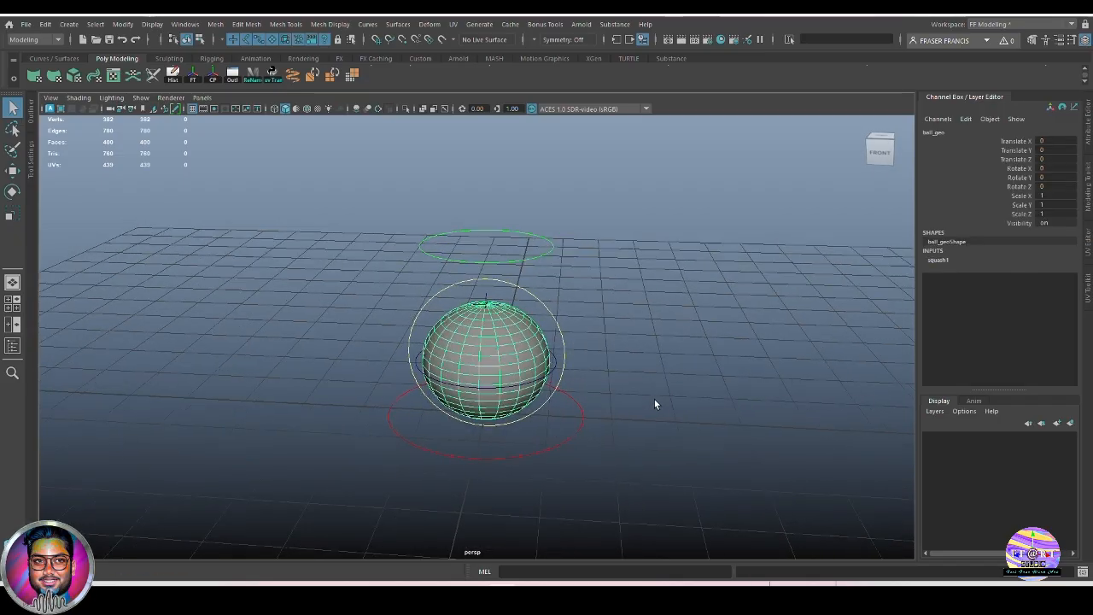
alt+drag(655, 399, 662, 393)
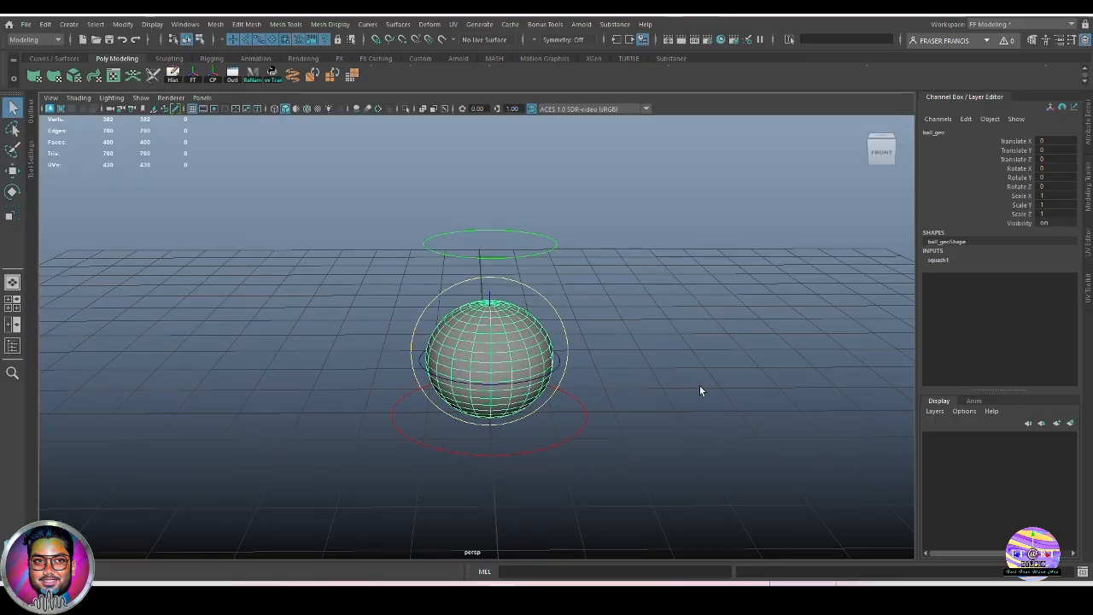
alt+drag(700, 386, 666, 387)
click(652, 395)
alt+drag(618, 415, 646, 414)
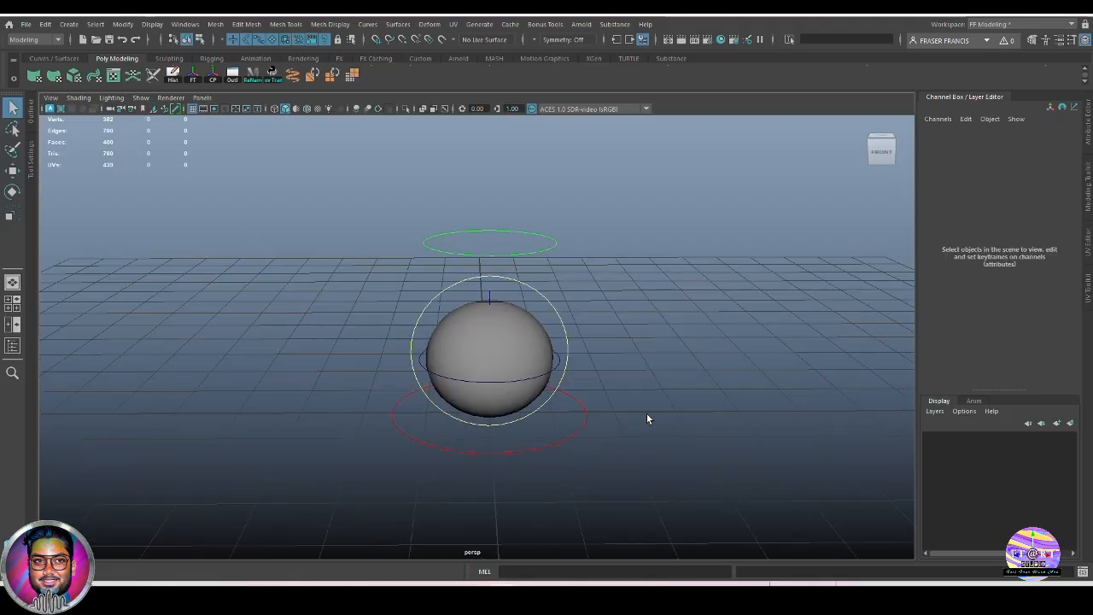
click(508, 331)
alt+drag(764, 386, 746, 383)
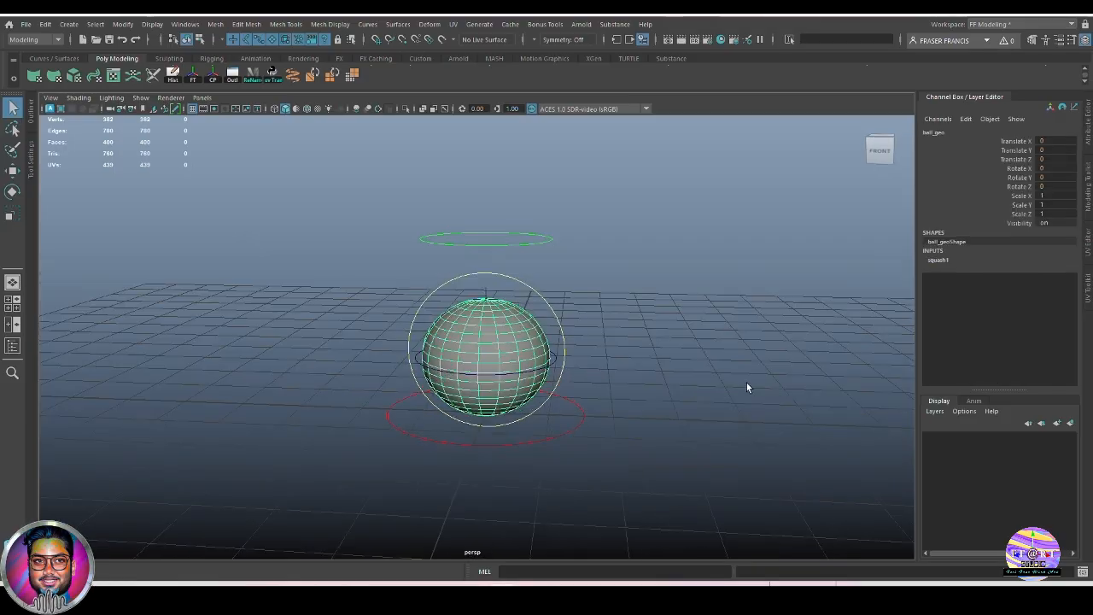
right_drag(675, 244, 682, 537)
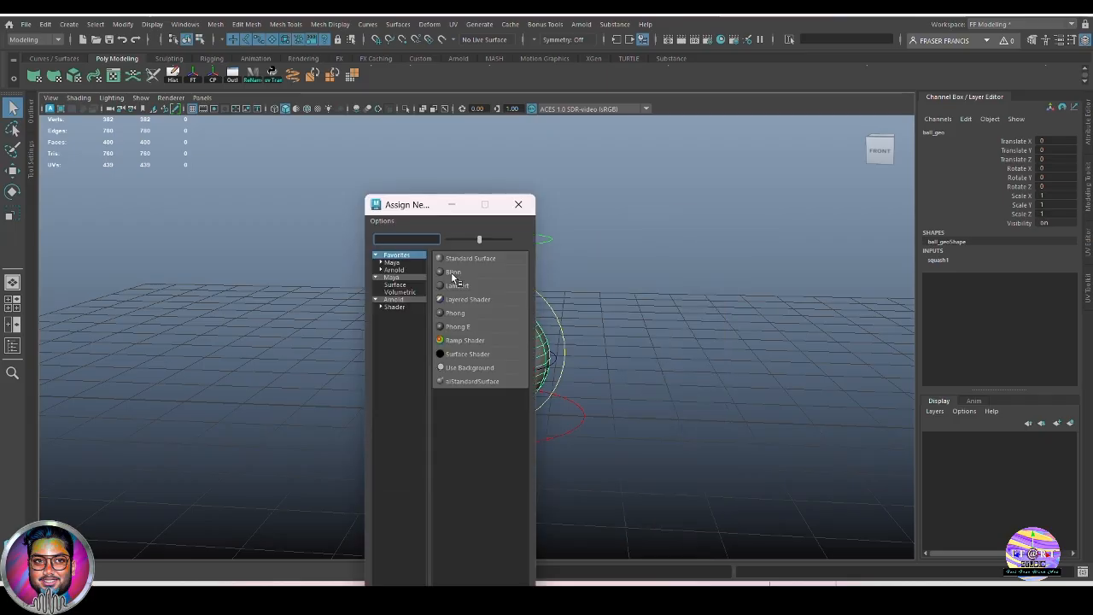
click(454, 279)
Rename the new Blinn material to ball_sh in the Attribute Editor.
click(589, 333)
click(375, 342)
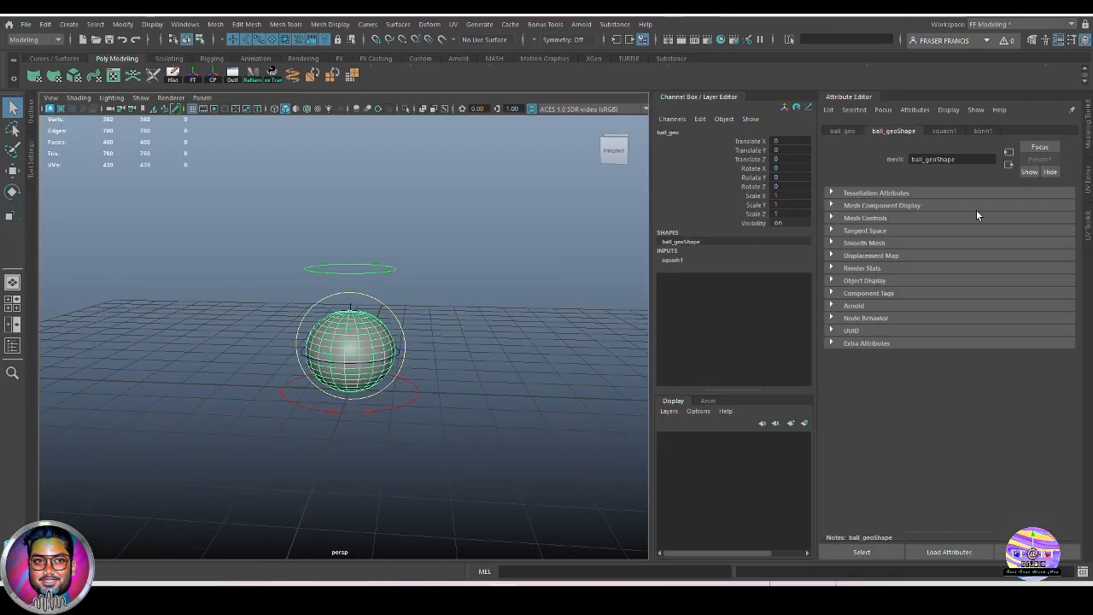
click(984, 132)
double_click(947, 155)
text(b)
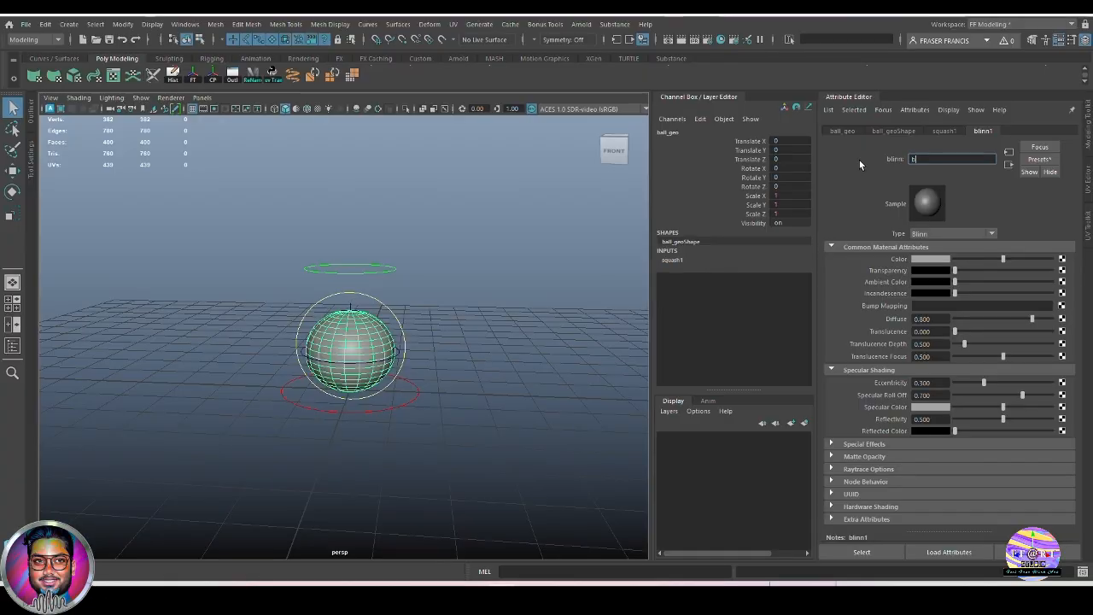
text(all)
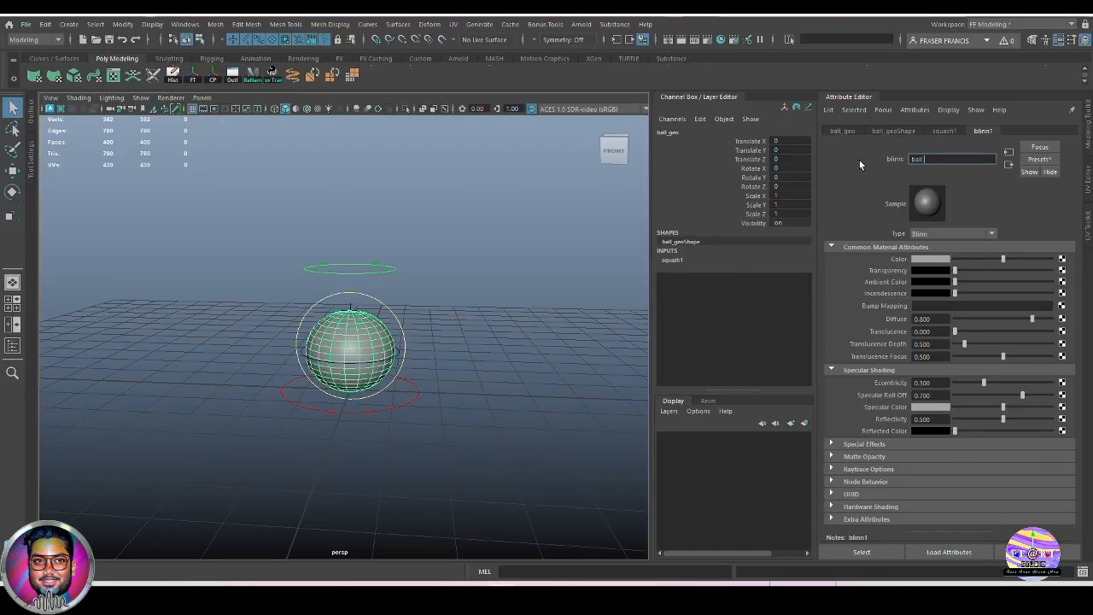
text(_sh)
key(Return)
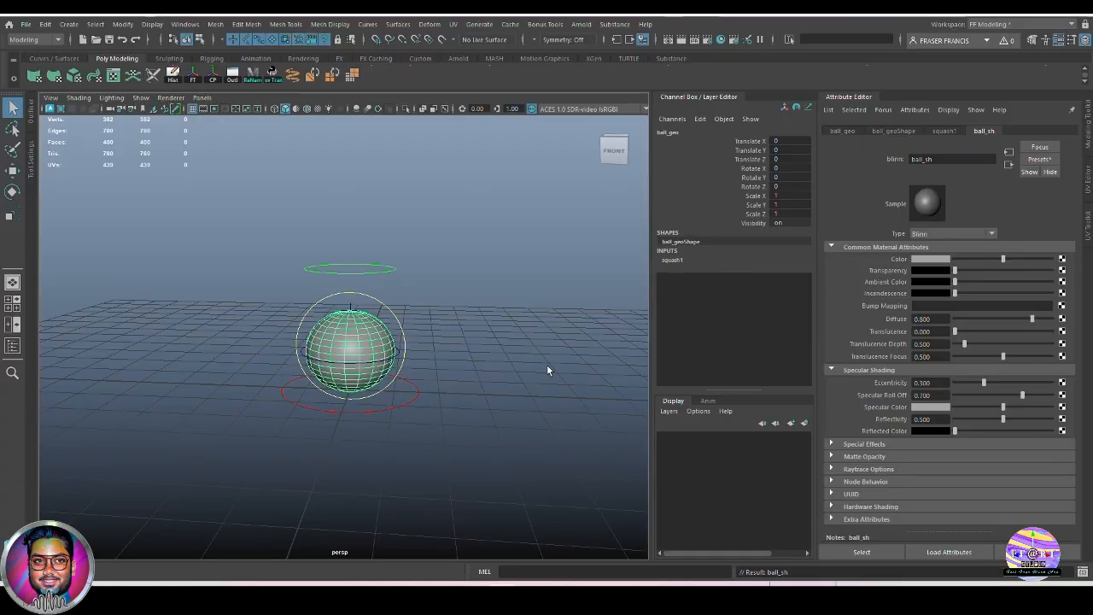
Map a Ramp texture to ball_sh's Color and turn on textured shading (6).
click(1062, 258)
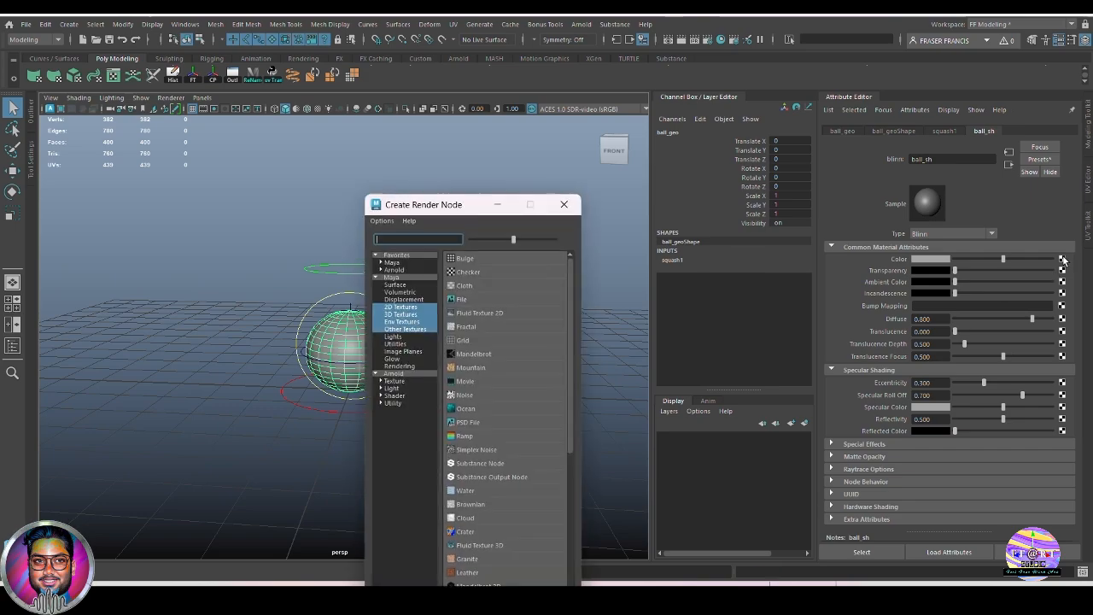
click(510, 434)
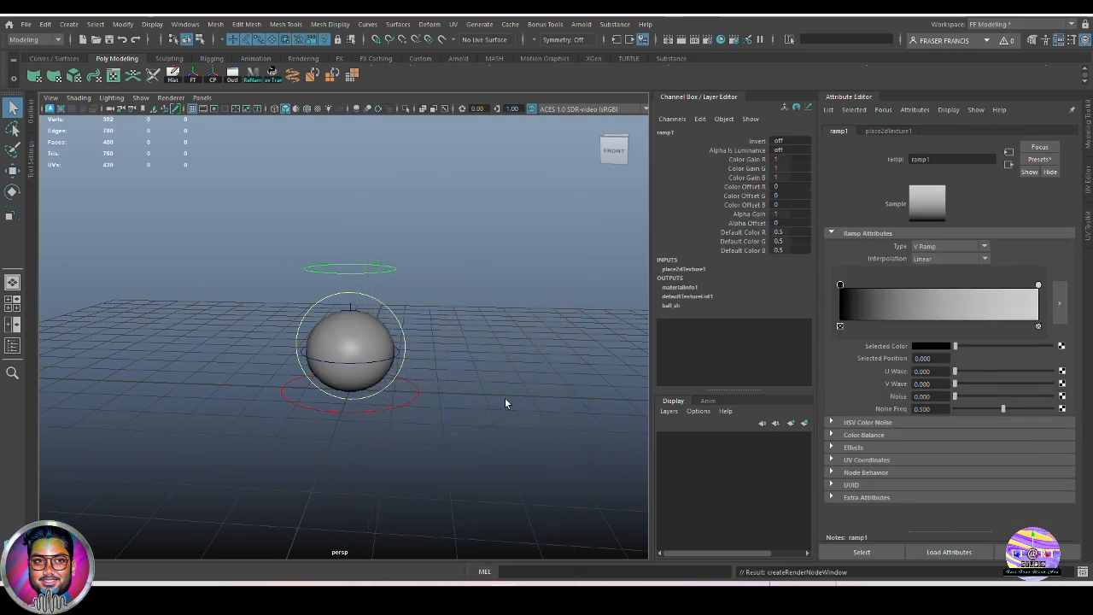
key(6)
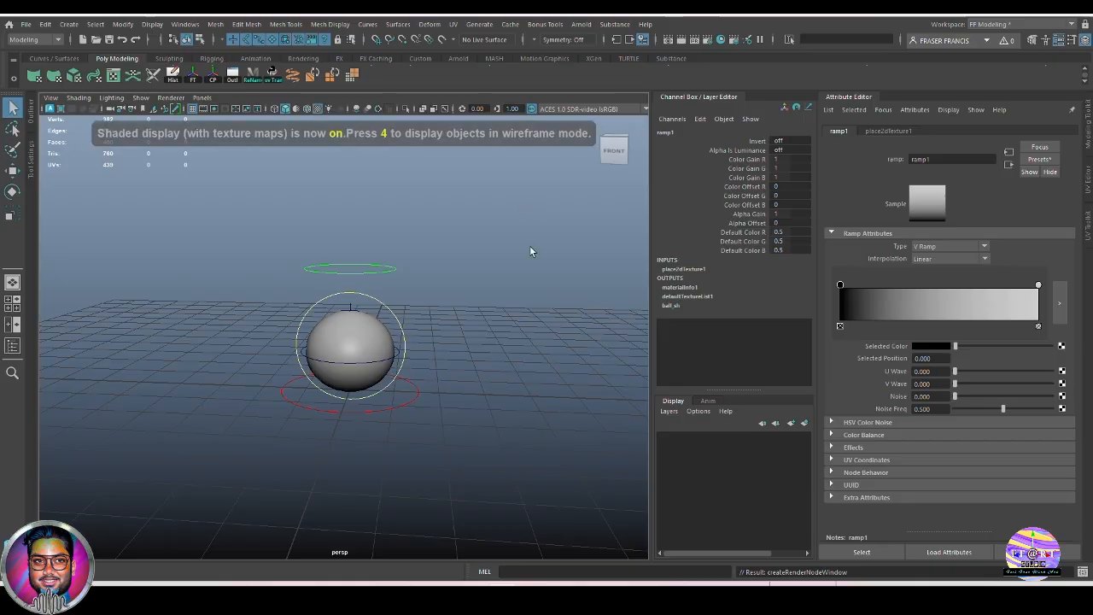
alt+right_drag(366, 290, 419, 373)
alt+drag(471, 379, 508, 371)
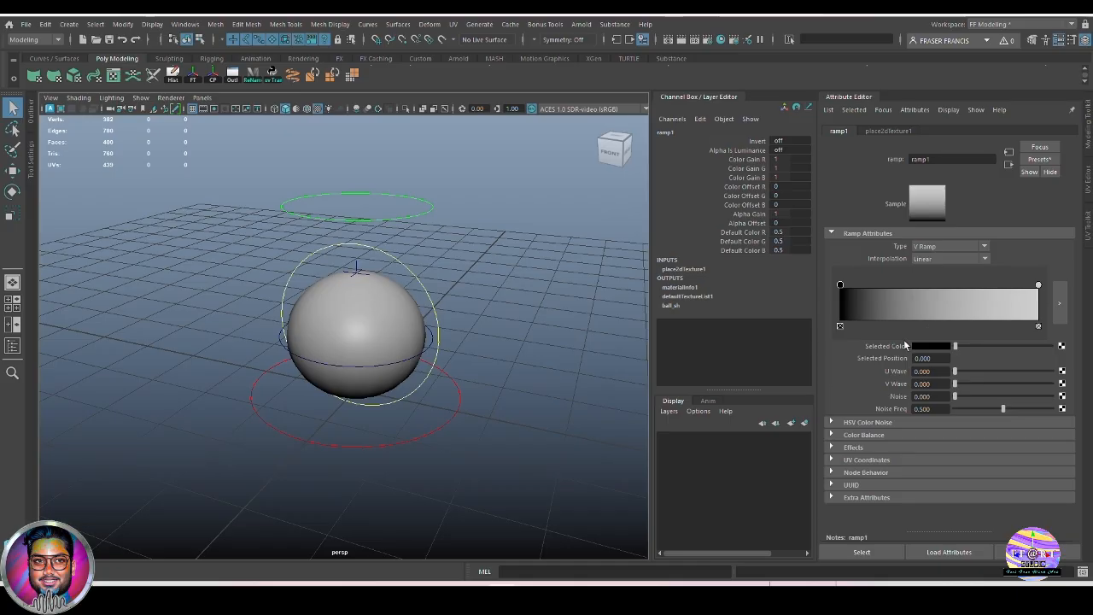
Make the ramp a U Ramp and add entries near 0.28 and 0.645.
click(983, 246)
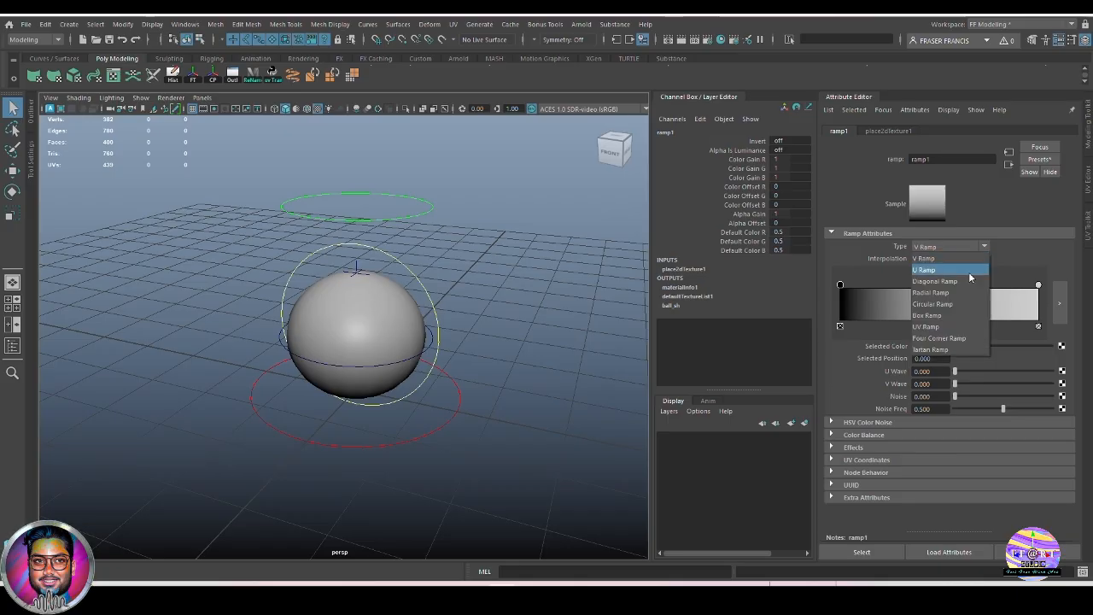
click(969, 270)
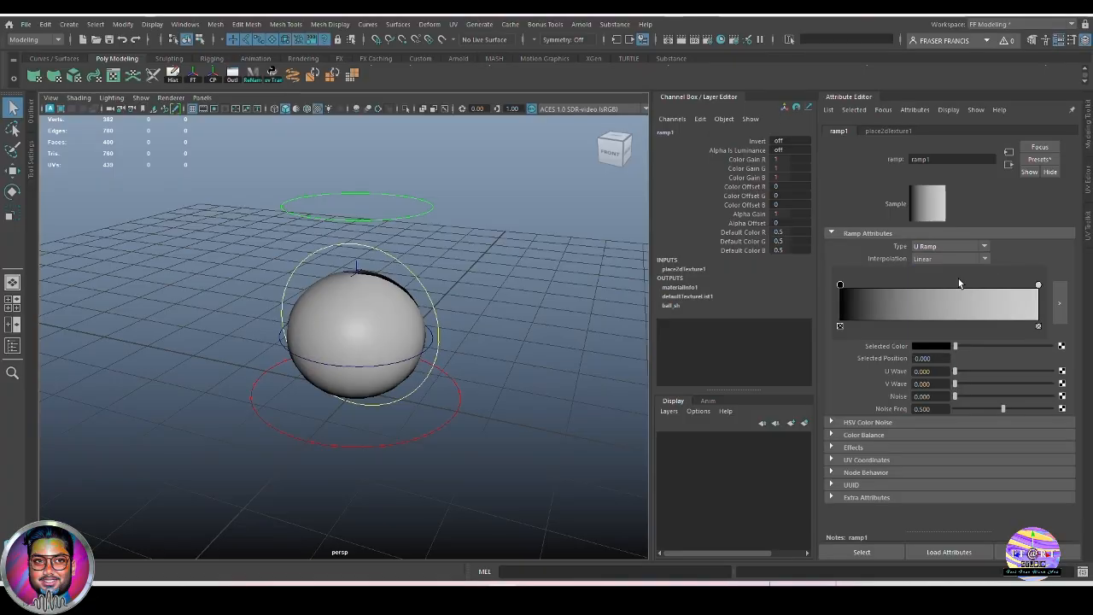
alt+drag(427, 401, 489, 399)
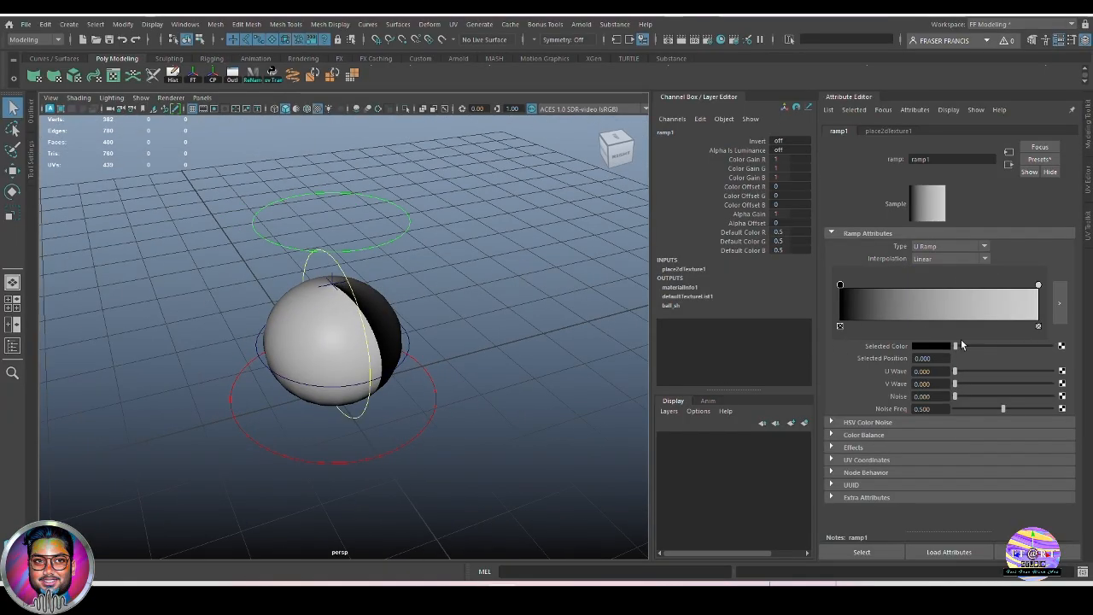
alt+drag(561, 428, 603, 415)
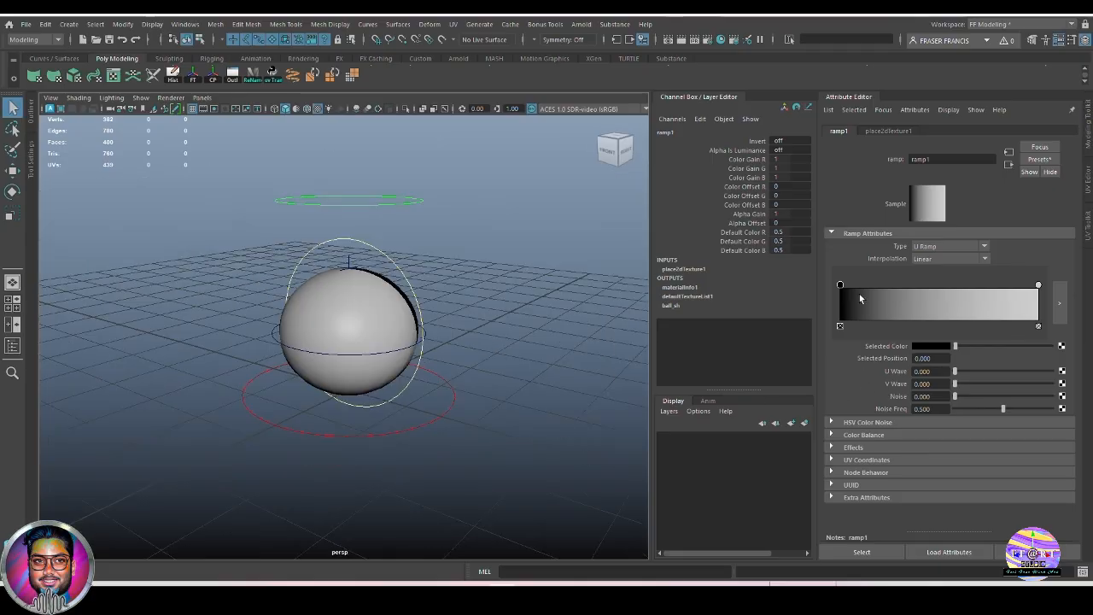
click(897, 303)
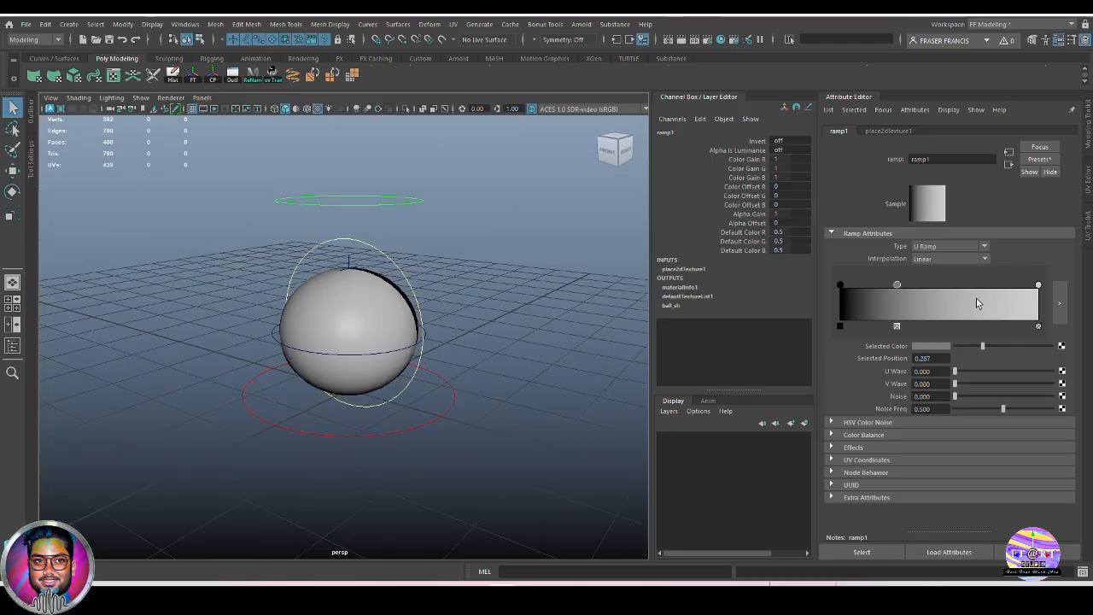
click(968, 304)
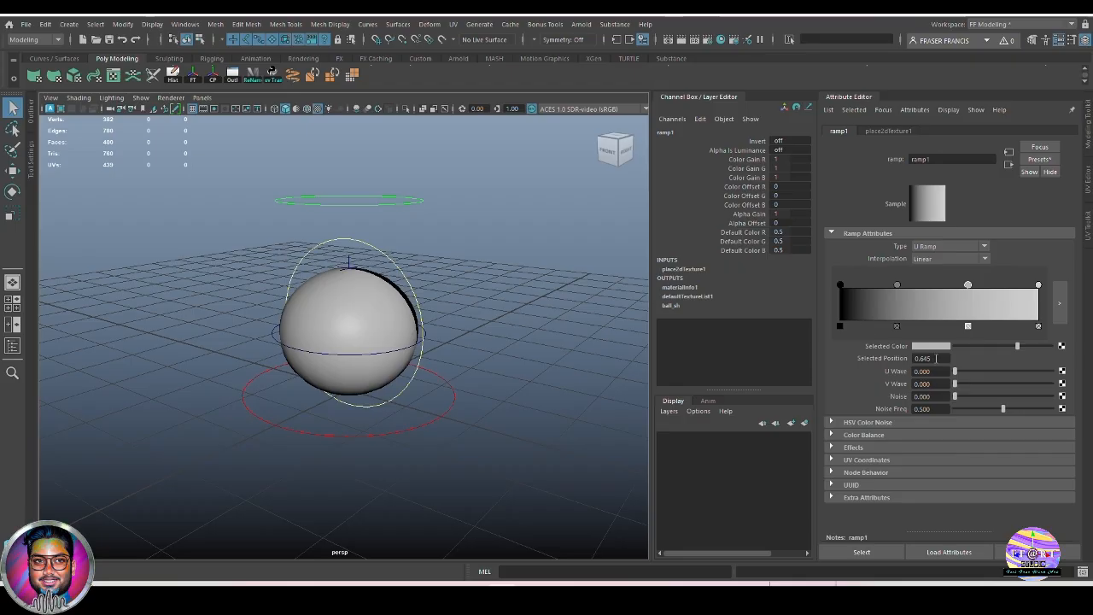
Colour the four ramp entries red, yellow, green and blue.
click(842, 285)
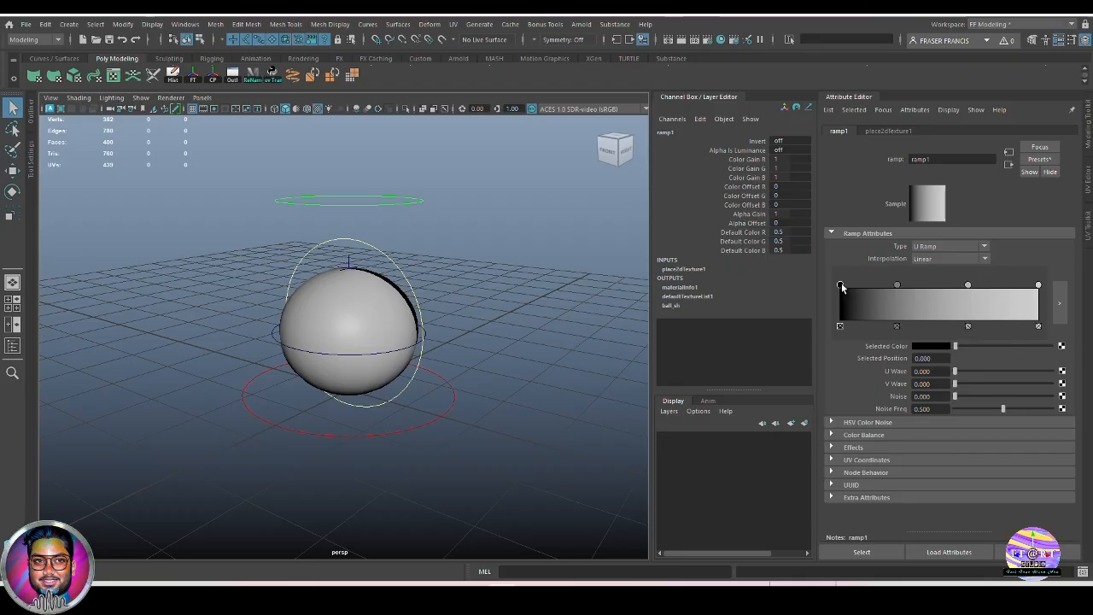
click(934, 347)
click(889, 319)
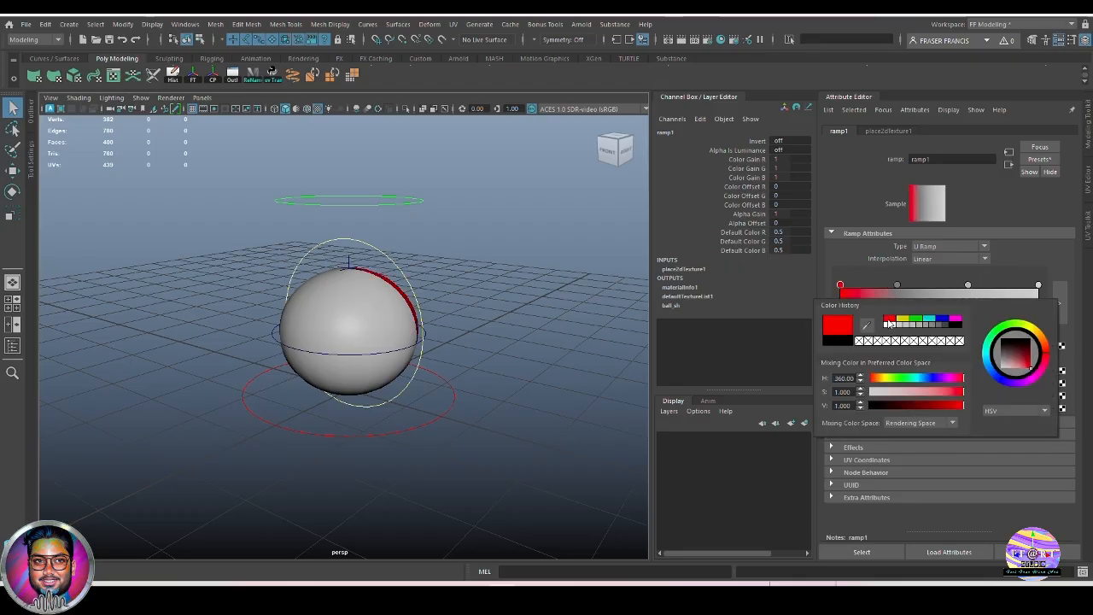
click(897, 286)
click(930, 345)
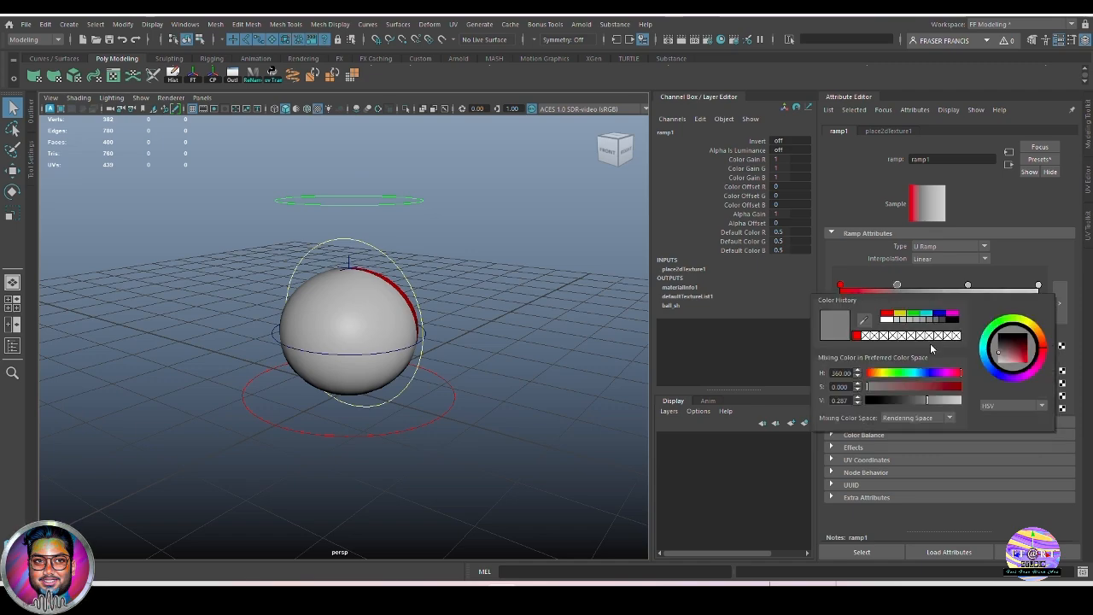
click(899, 314)
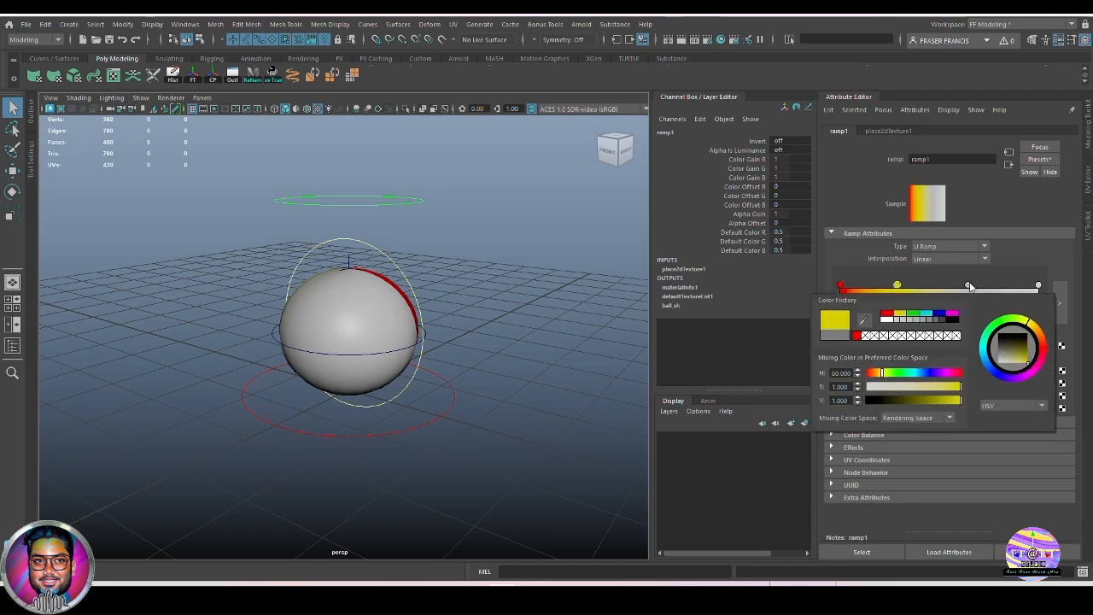
click(969, 285)
click(936, 345)
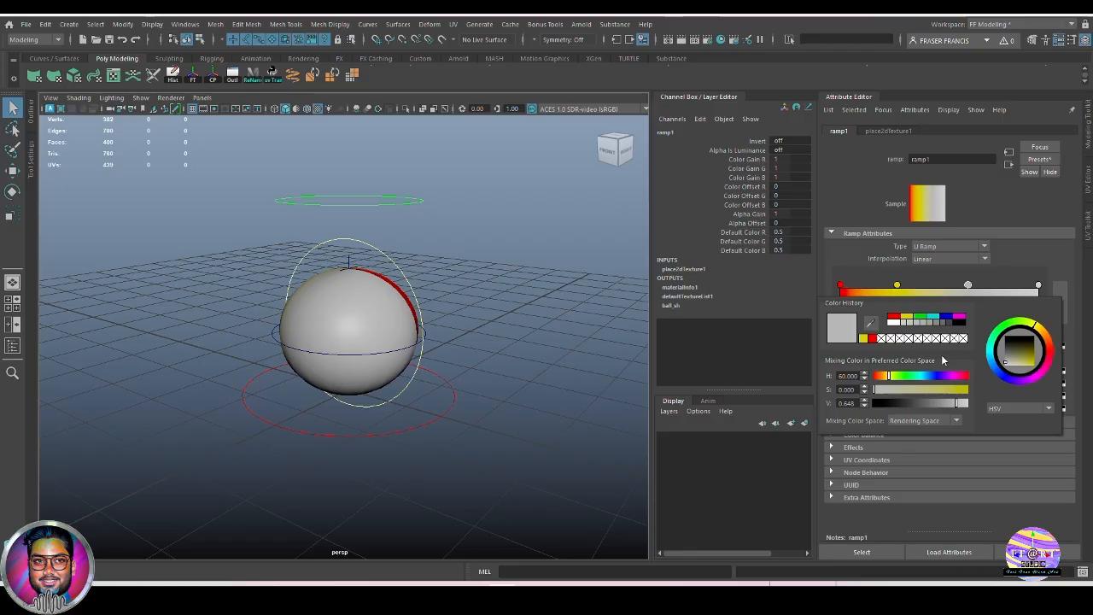
click(920, 317)
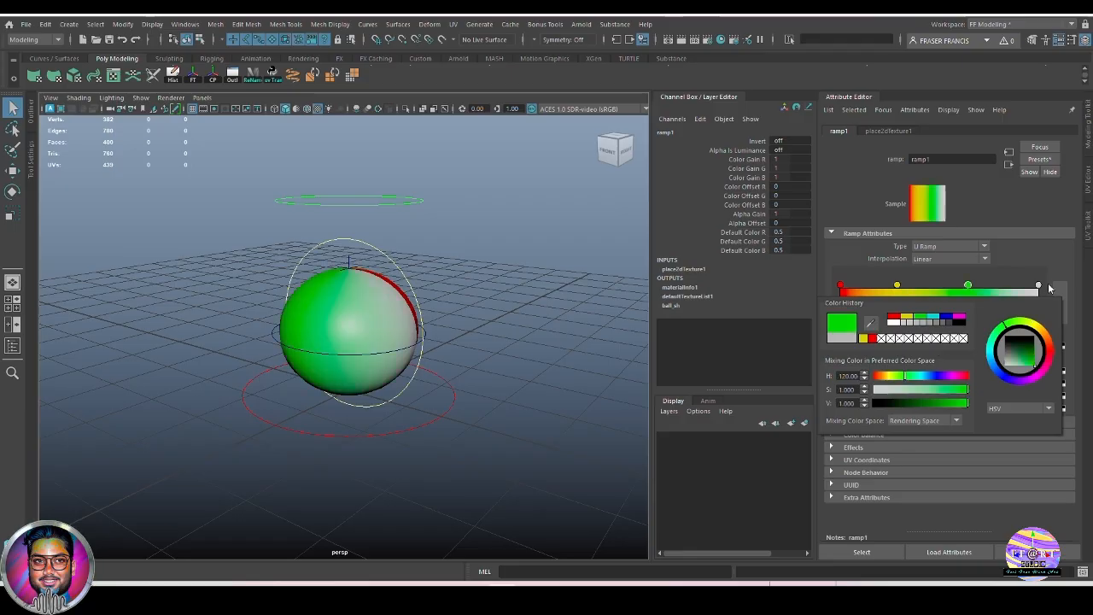
click(1039, 286)
click(939, 346)
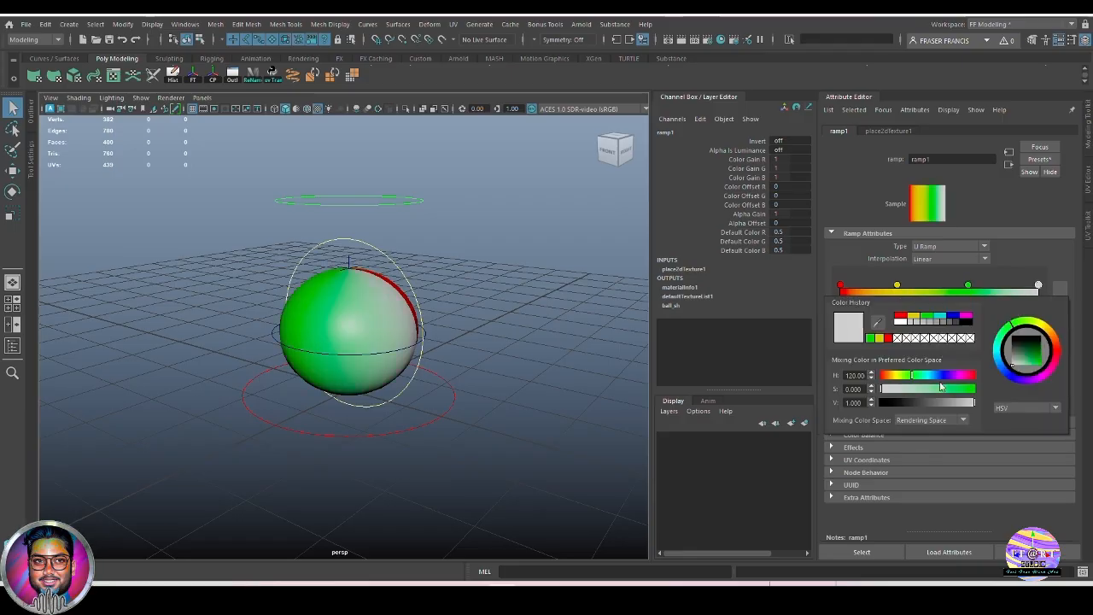
click(953, 318)
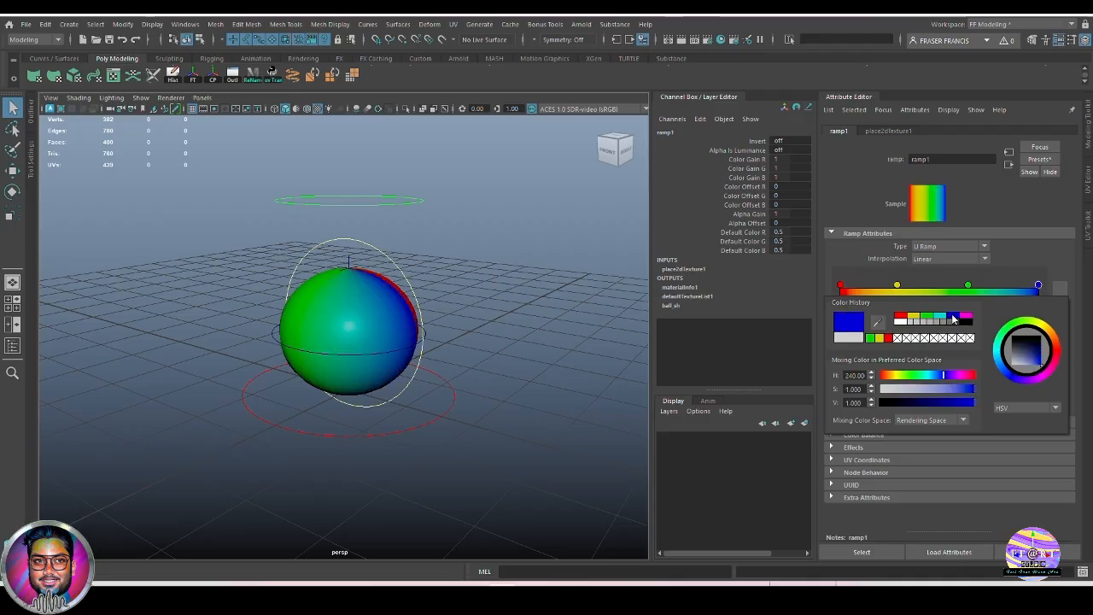
alt+drag(507, 415, 435, 448)
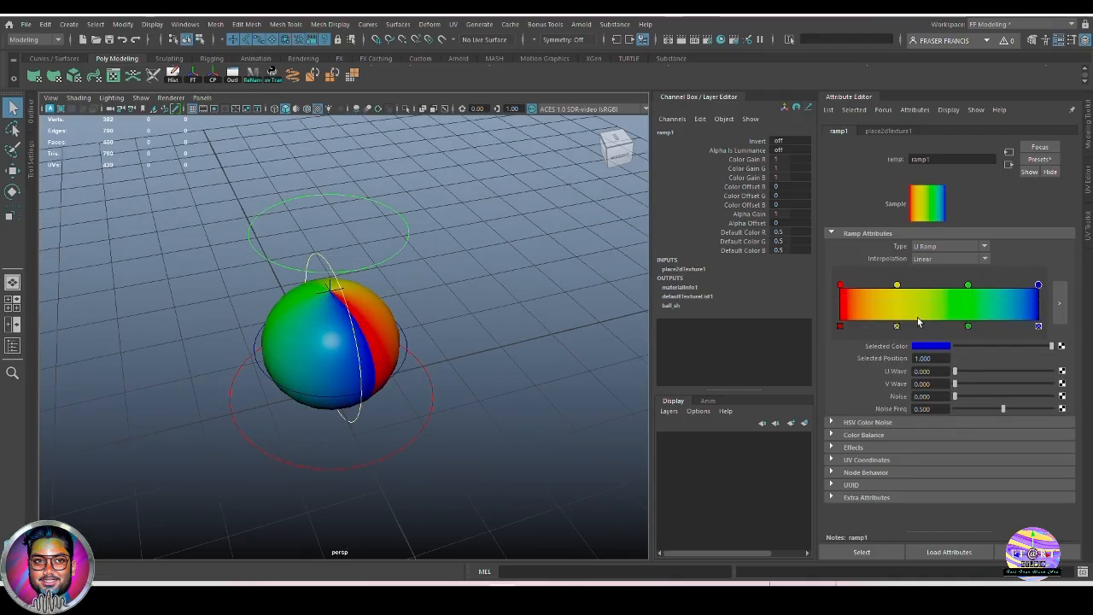
Add a red entry to widen red to 0.218, widen yellow to 0.521, and move blue to 0.917.
click(844, 301)
drag(847, 287, 894, 286)
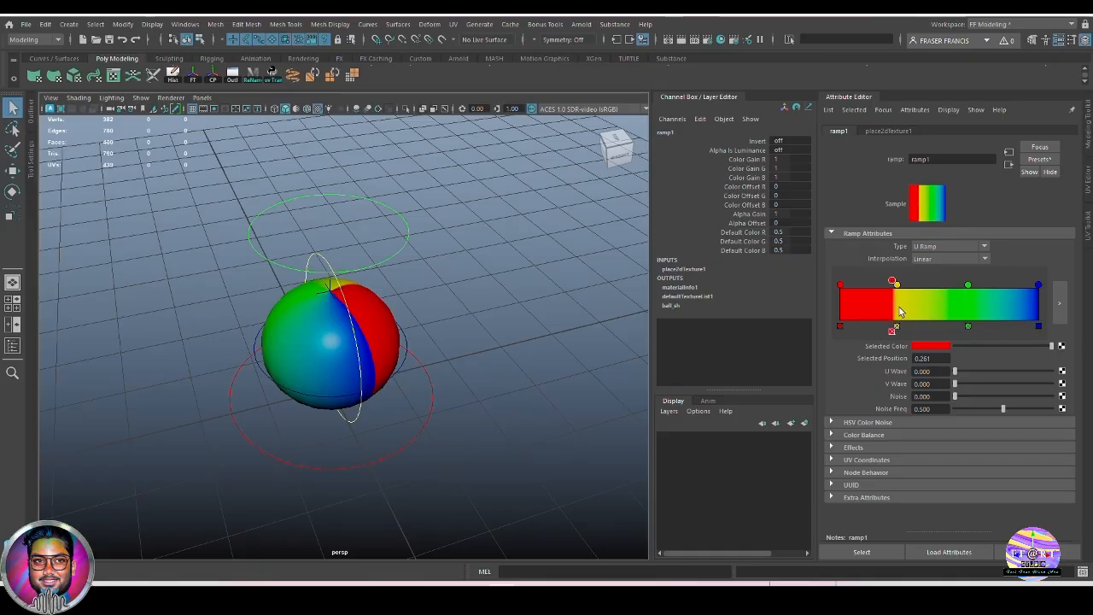
click(900, 309)
drag(900, 280, 948, 284)
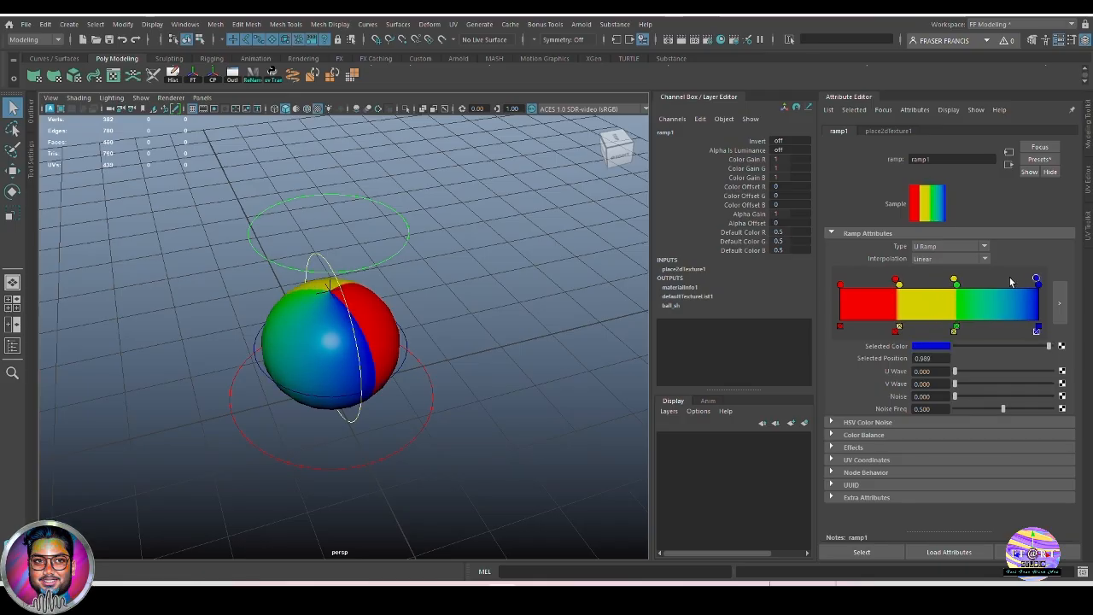
drag(1036, 283, 892, 279)
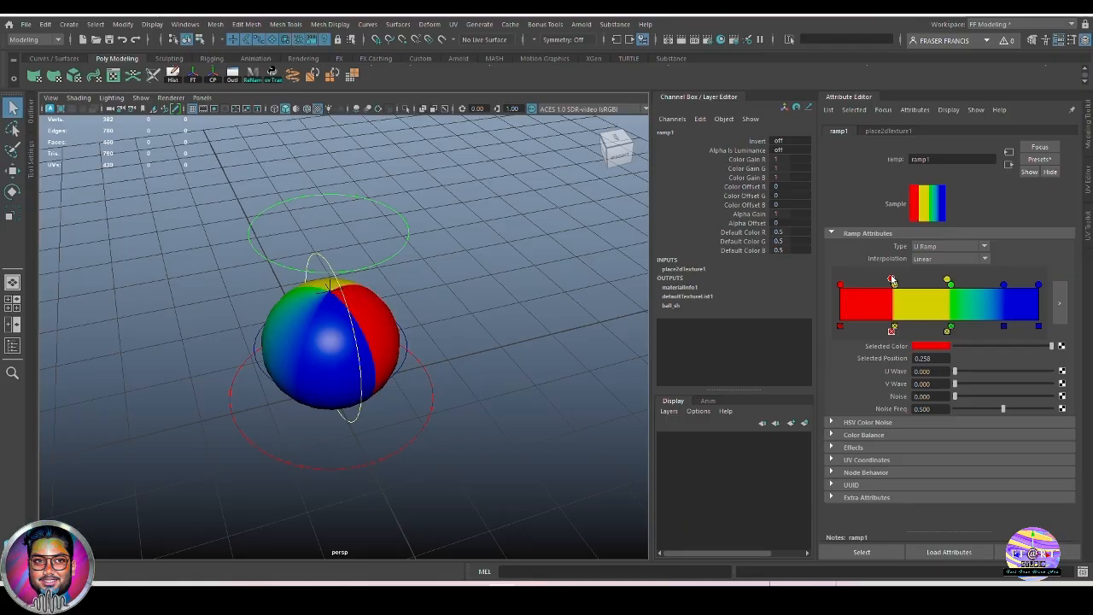
Add a second green entry to sharpen the green band, then orbit to check the stripes.
click(951, 284)
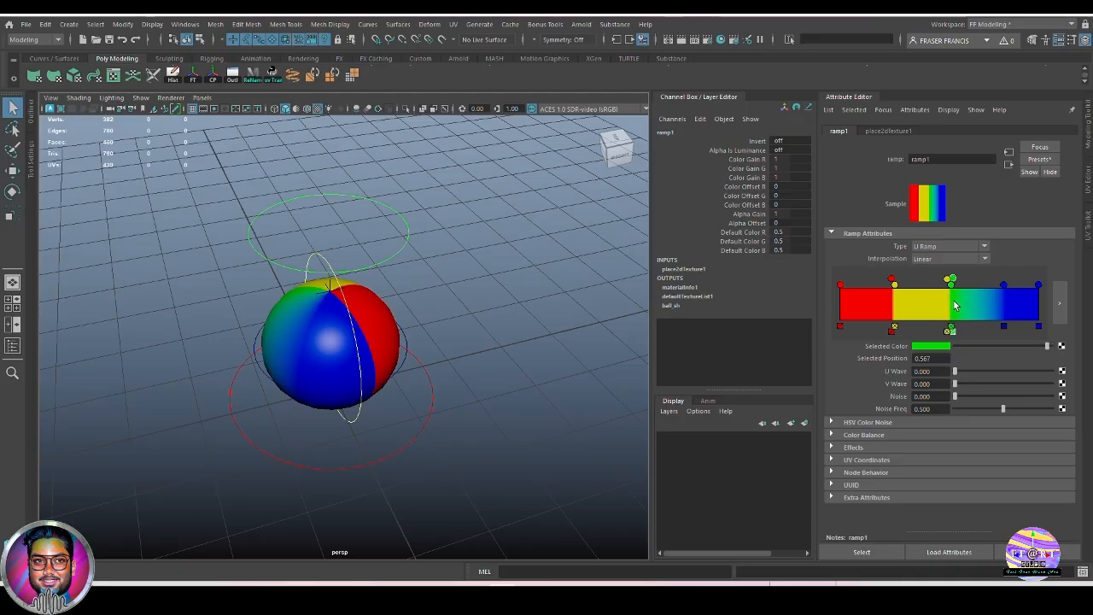
click(977, 294)
drag(978, 284, 992, 284)
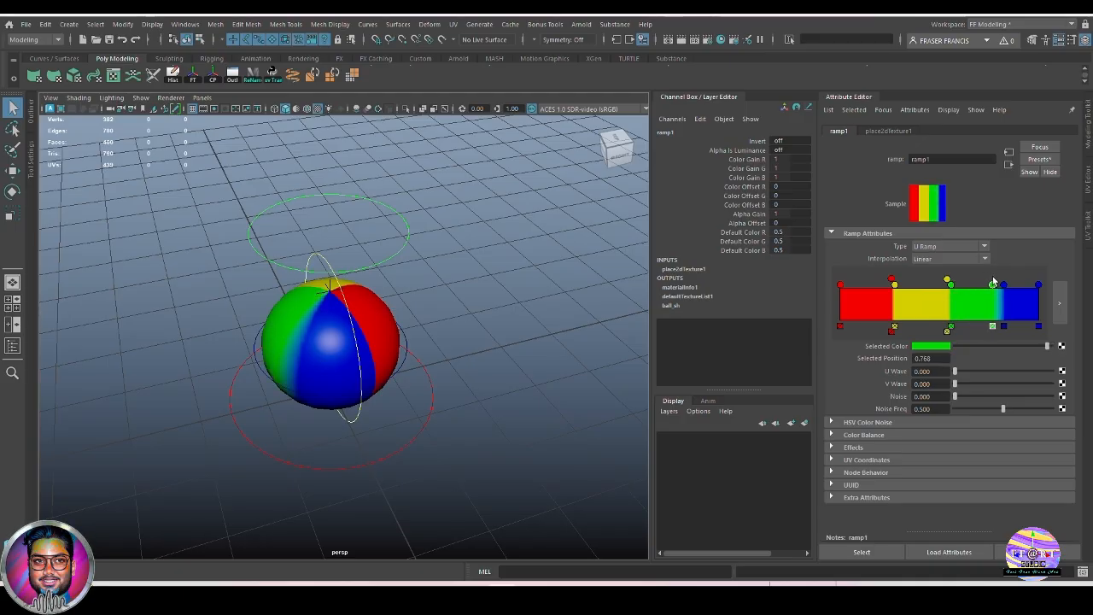
click(1003, 285)
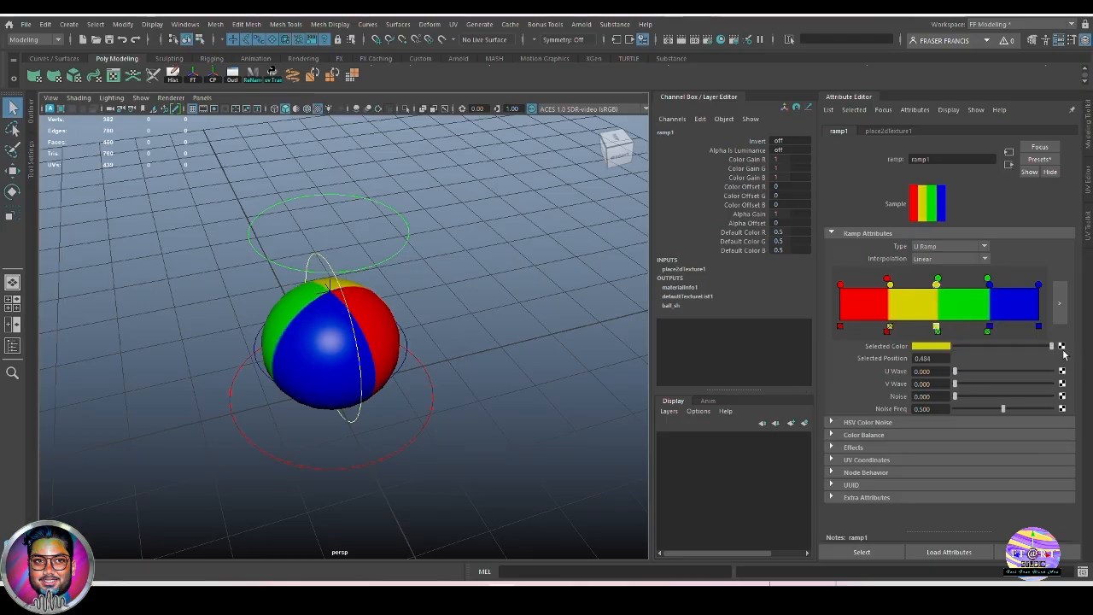
alt+drag(509, 451, 512, 484)
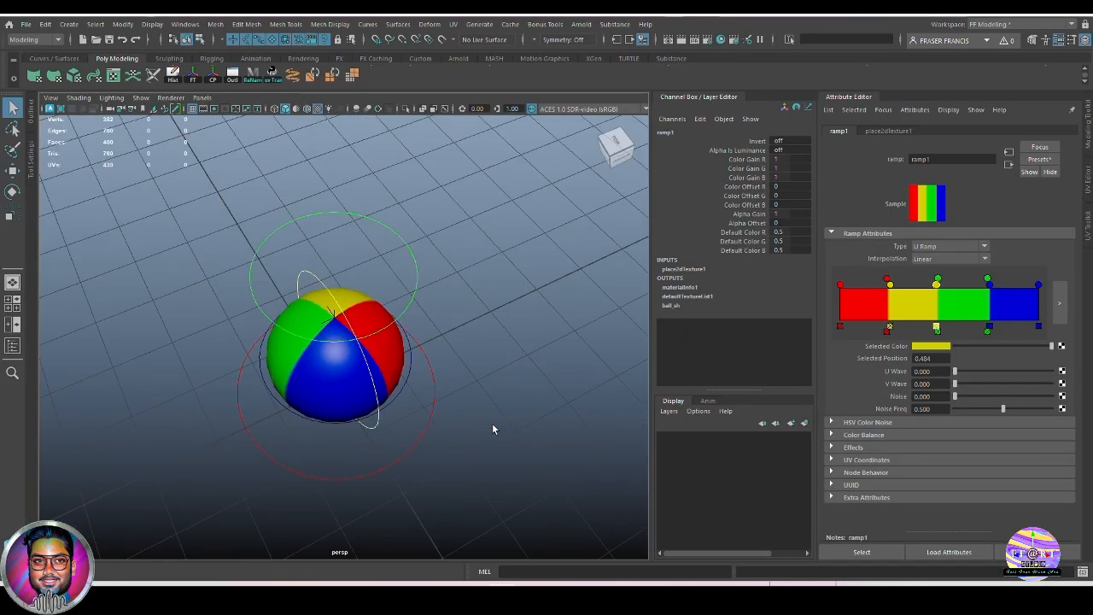
alt+drag(493, 426, 517, 376)
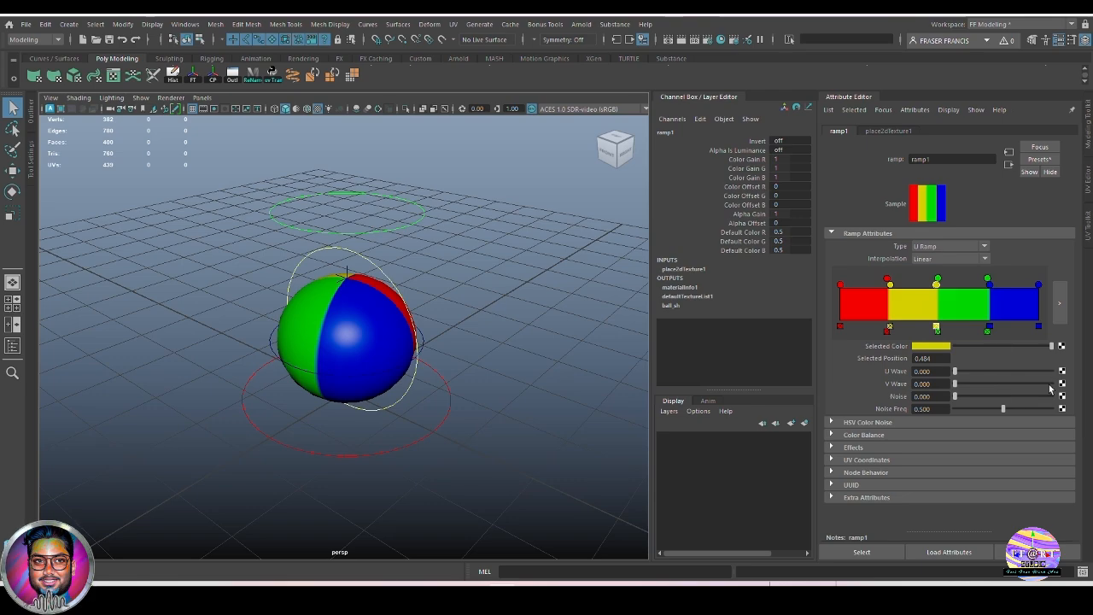
Close the Attribute Editor to widen the viewport around the striped ball.
click(566, 424)
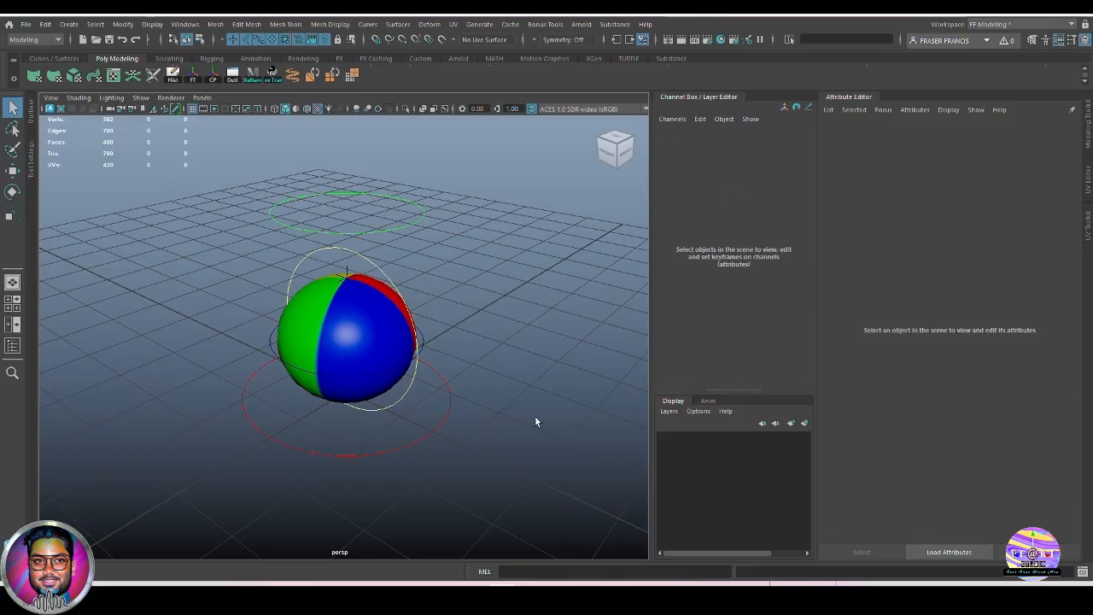
alt+drag(535, 415, 501, 369)
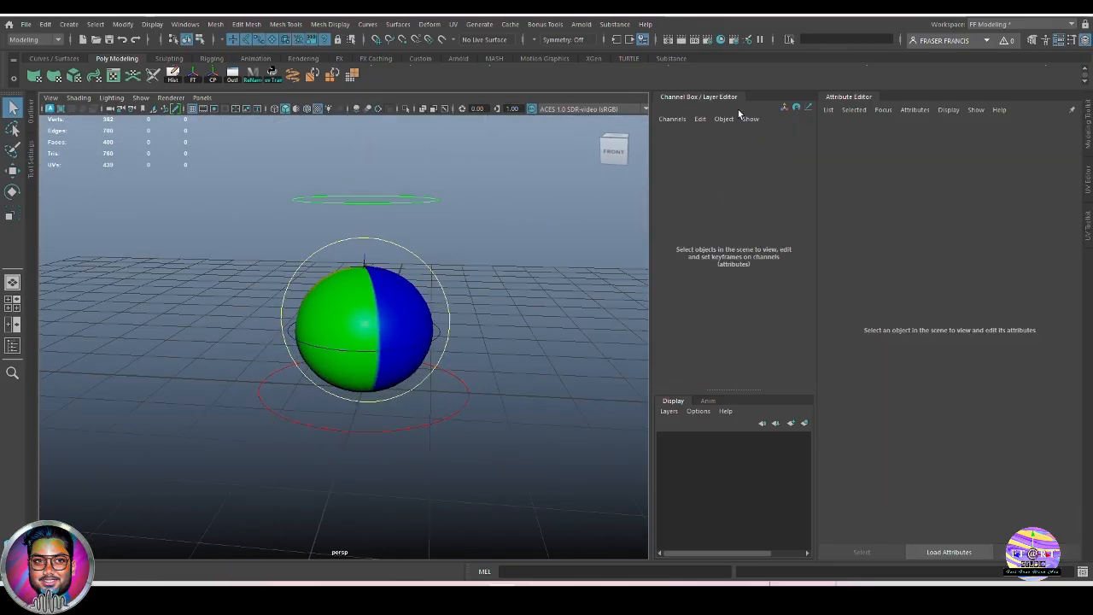
click(875, 98)
alt+drag(729, 378, 688, 372)
alt+drag(703, 428, 756, 437)
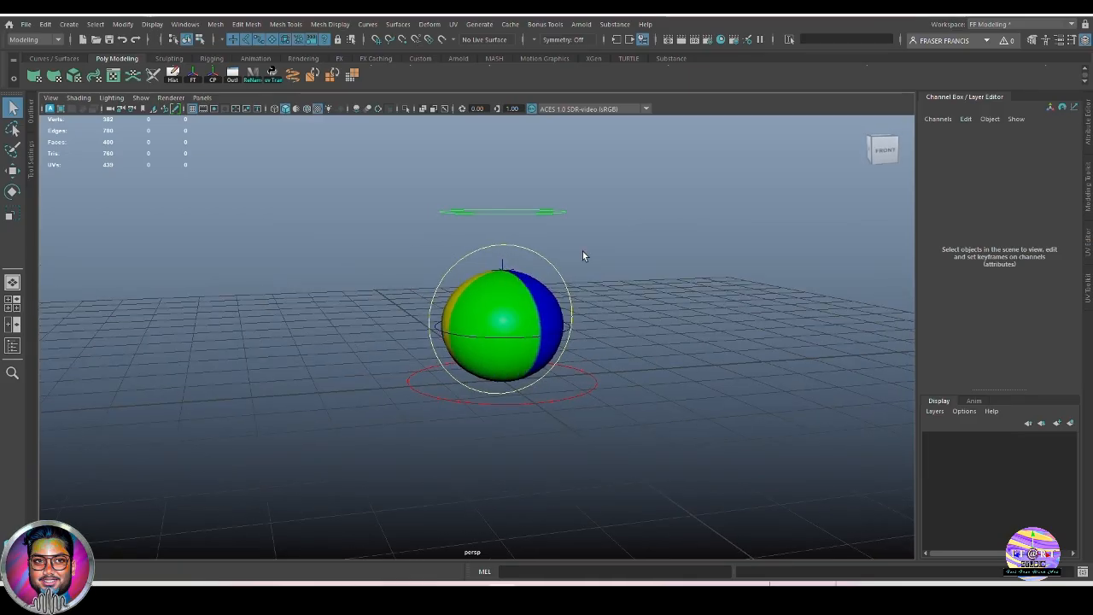
Select the stretch control ring and its Squash channel, reframing the whole rig.
click(561, 214)
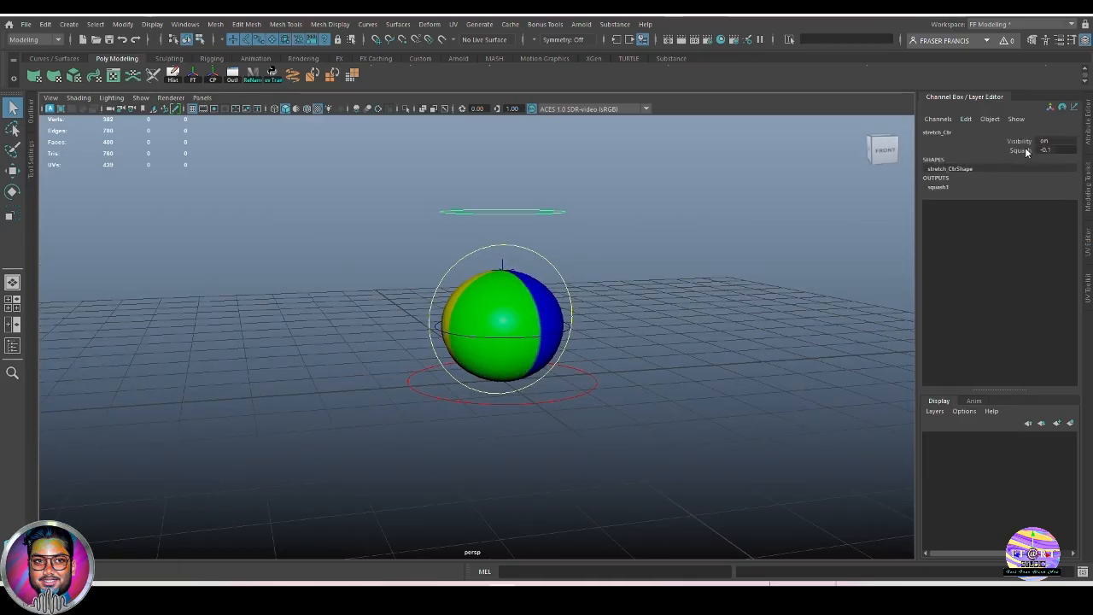
click(1059, 150)
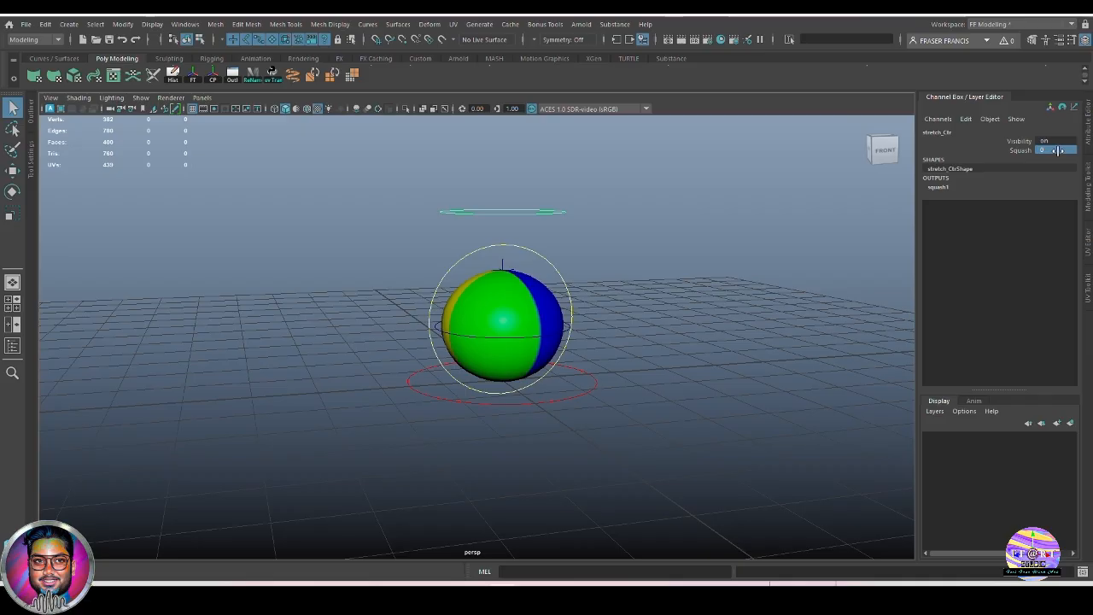
alt+drag(744, 363, 650, 354)
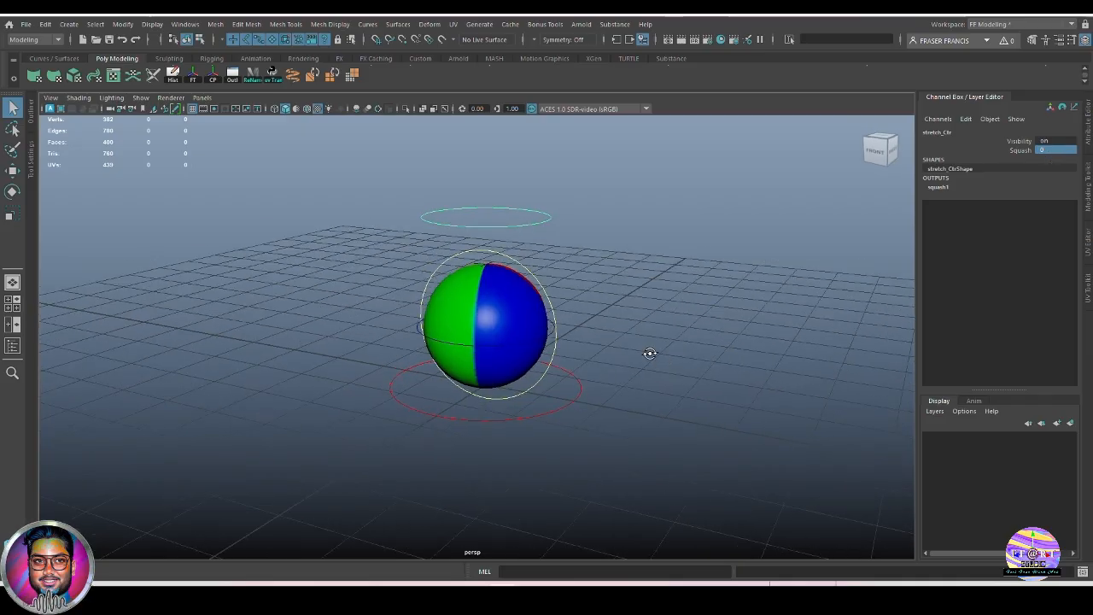
alt+right_drag(650, 354, 588, 340)
alt+middle_drag(587, 339, 595, 394)
alt+drag(595, 394, 595, 333)
click(574, 359)
key(ctrl+z)
Drag Squash to stretch the ball (4.6) and flatten it (-0.7), then leave it round.
click(1020, 150)
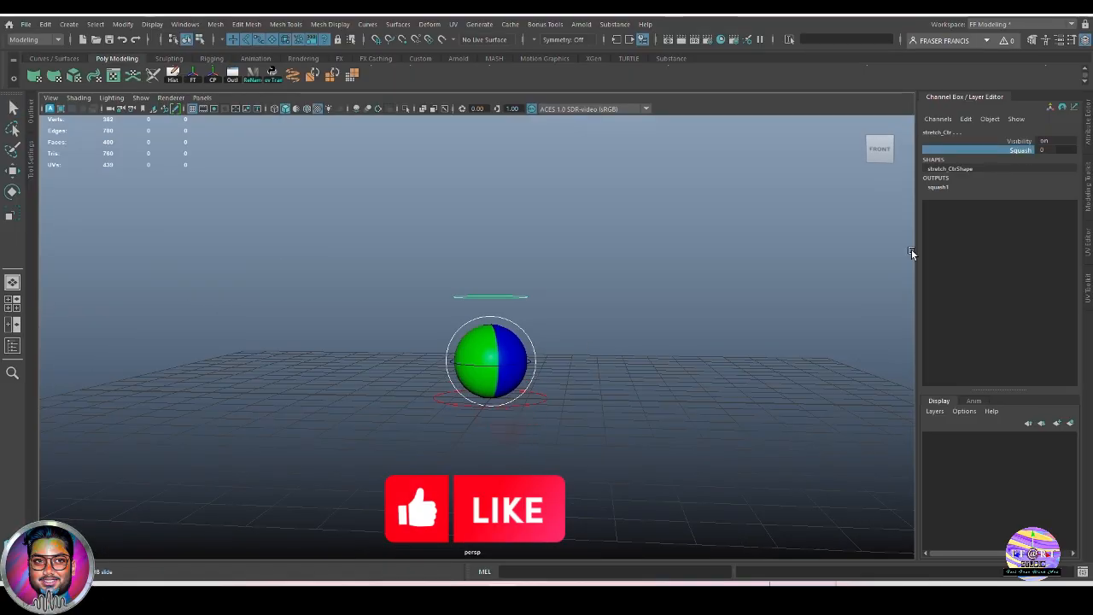
mouse_move(763, 311)
middle_down()
mouse_move(780, 313)
mouse_move(752, 319)
middle_up()
alt+drag(752, 320, 753, 376)
mouse_move(753, 377)
middle_down()
mouse_move(778, 383)
mouse_move(744, 386)
middle_up()
alt+drag(744, 385, 623, 382)
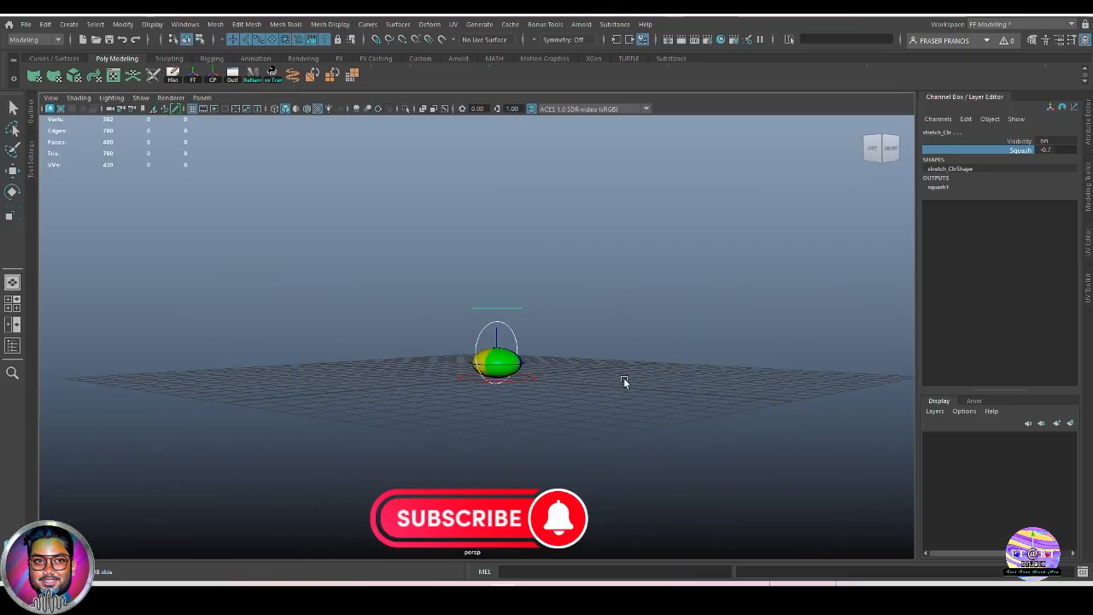
middle_drag(624, 382, 591, 329)
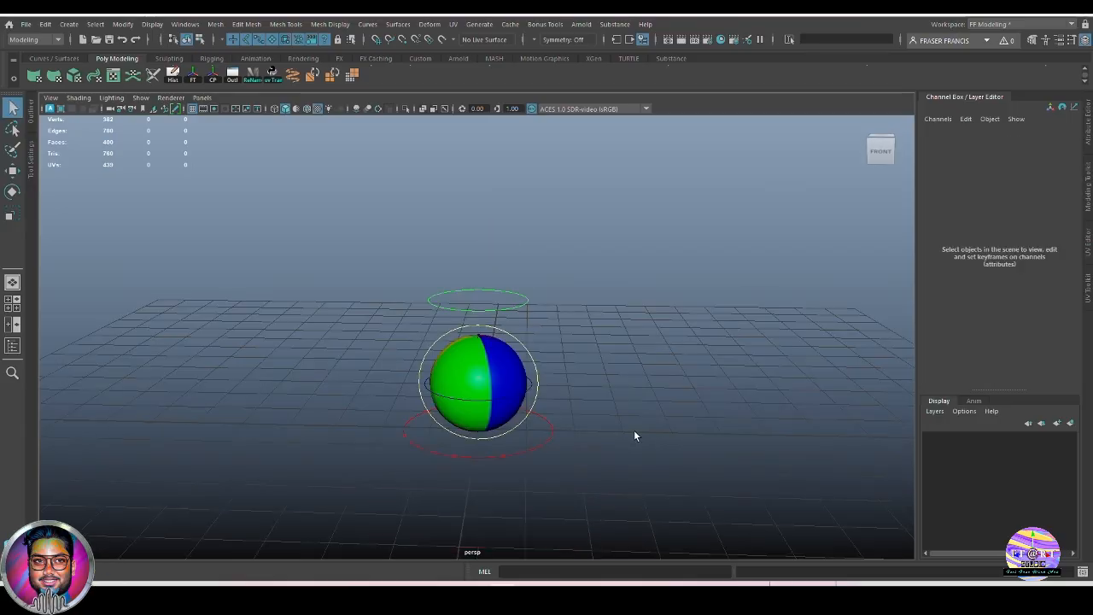
alt+middle_drag(529, 358, 552, 357)
alt+middle_drag(647, 388, 667, 387)
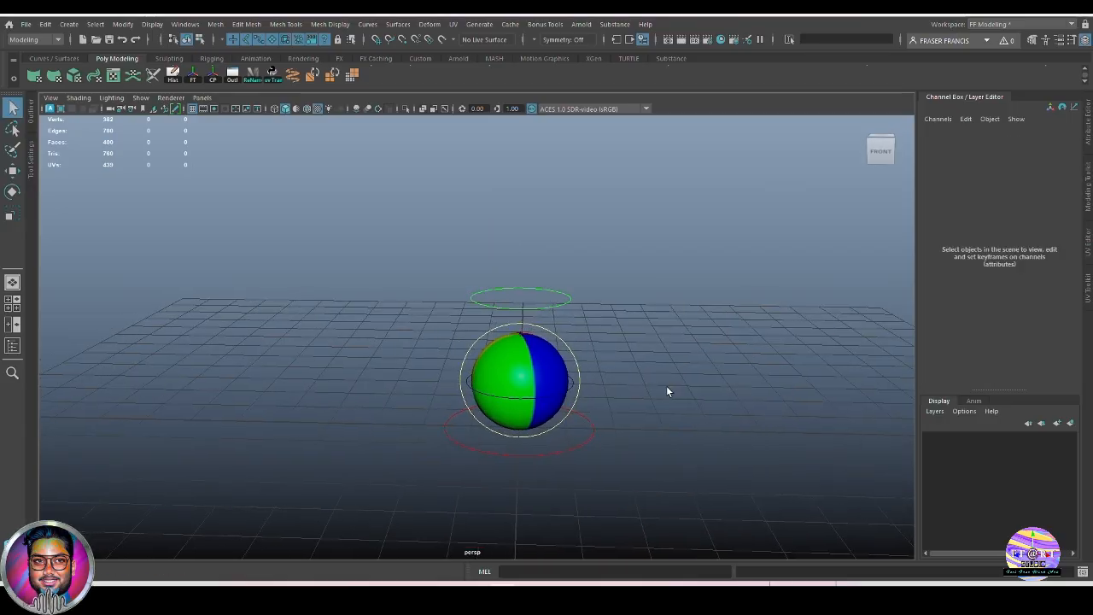
alt+drag(667, 388, 652, 386)
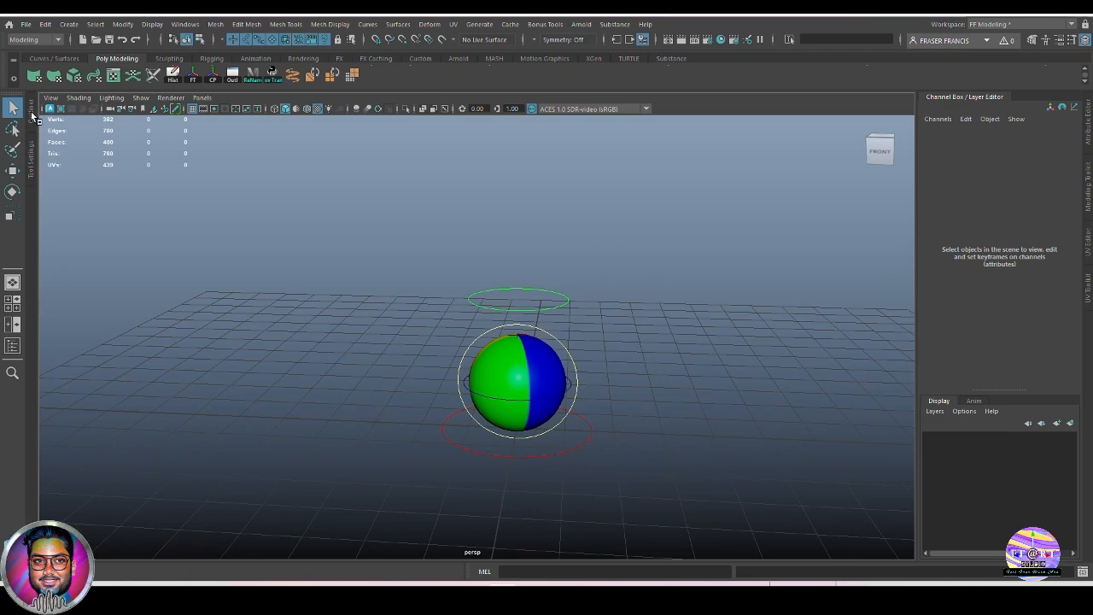
Open the Outliner and pick ball_geo, then squash1Handle, from the hierarchy.
click(12, 345)
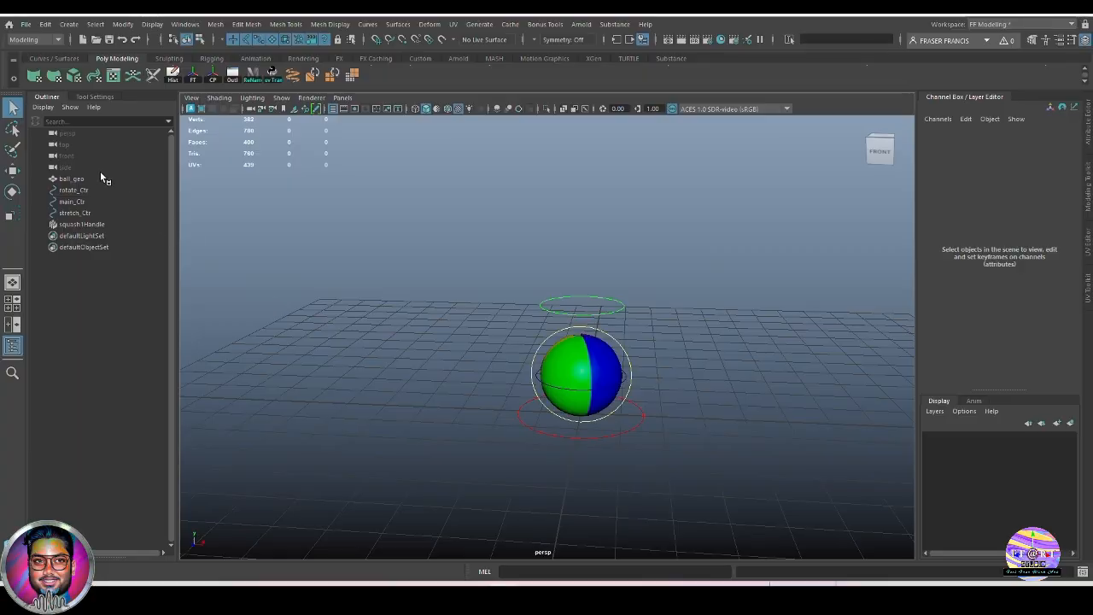
click(72, 178)
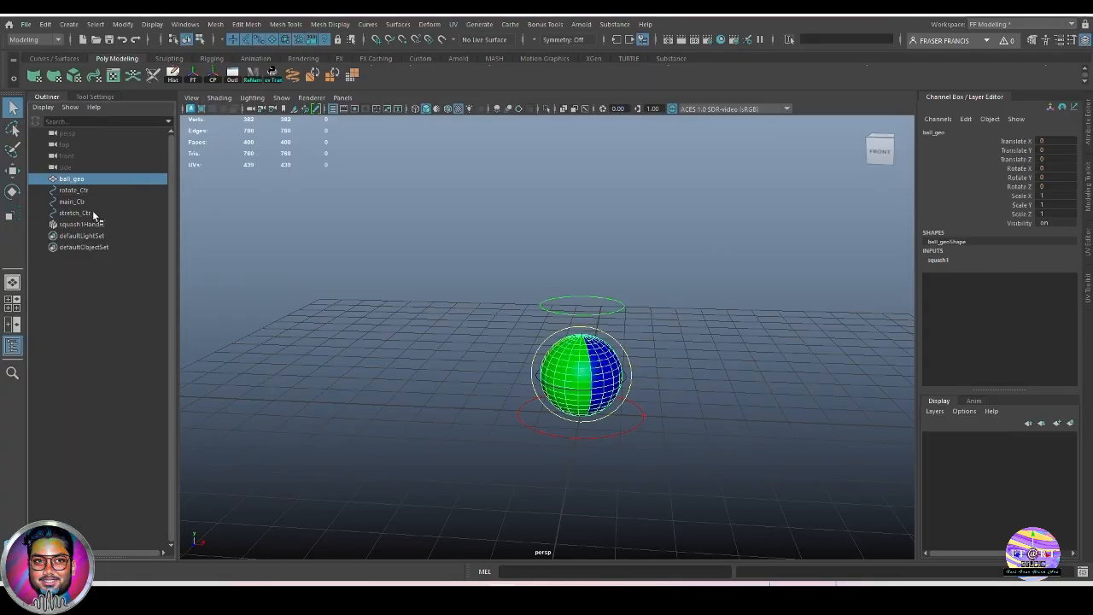
click(85, 223)
click(816, 412)
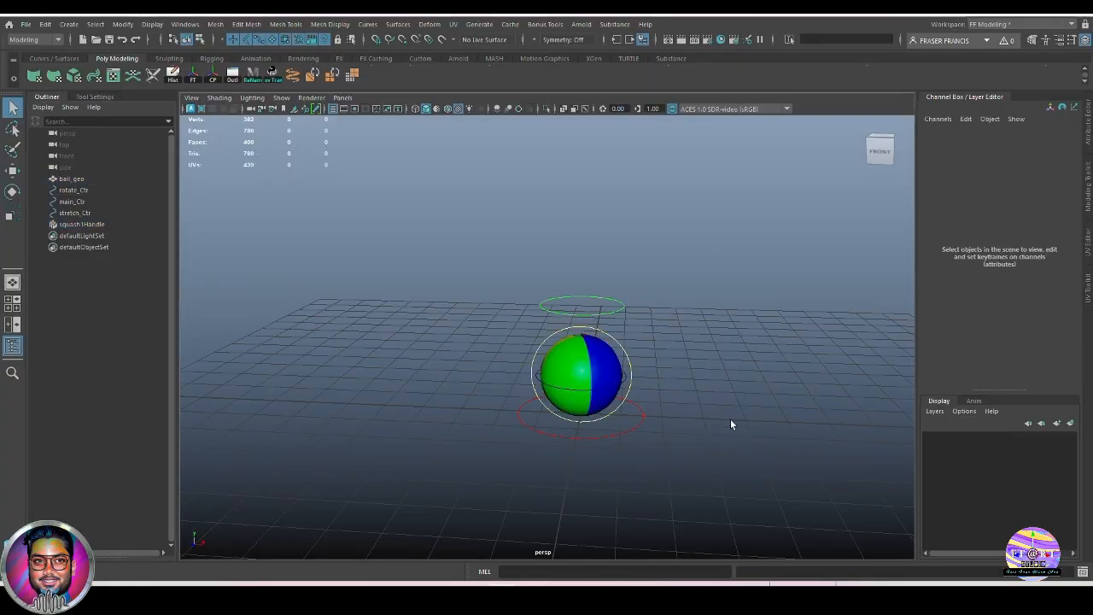
Frame the ball in the viewport, then select ball_geo in the Outliner.
scroll(730, 418, up, 3)
alt+middle_drag(752, 411, 730, 381)
alt+drag(730, 381, 725, 382)
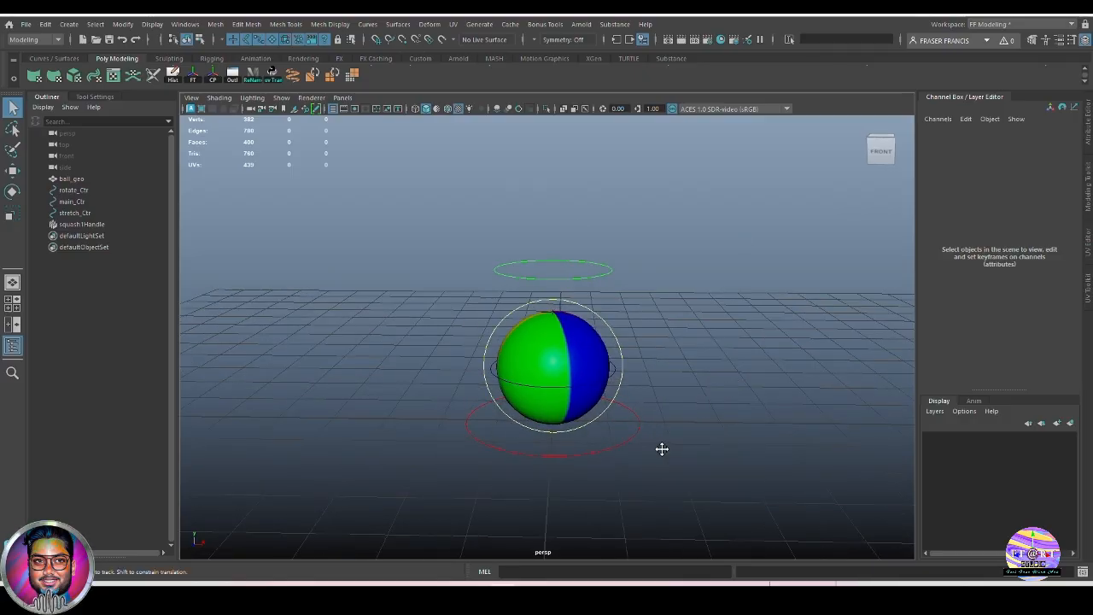
alt+middle_drag(662, 449, 667, 455)
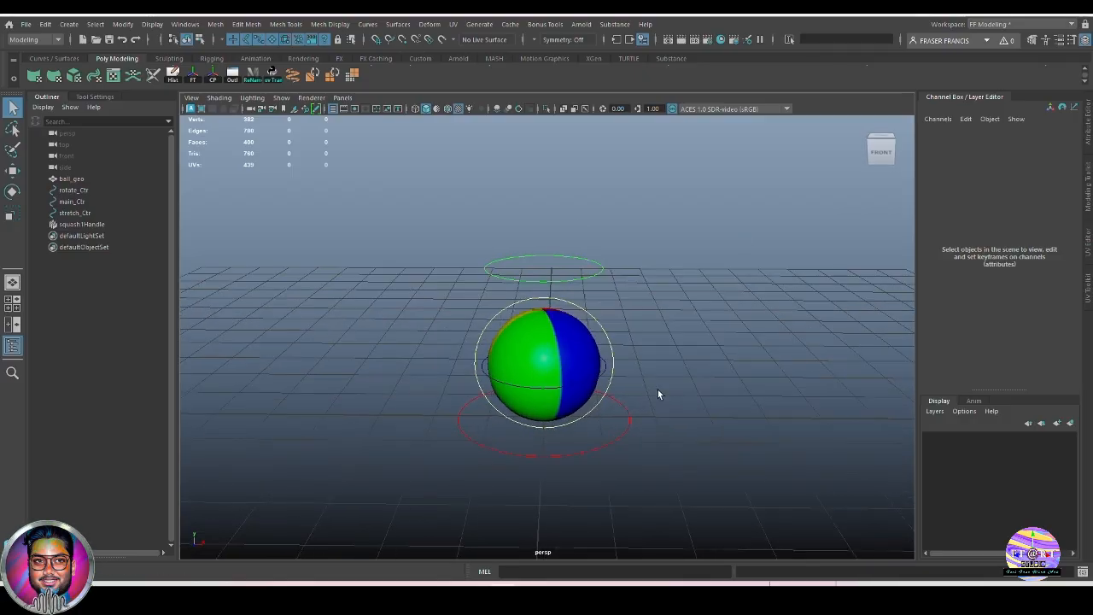
mouse_move(655, 396)
alt+mouse_down()
mouse_move(712, 419)
mouse_move(688, 422)
mouse_move(643, 386)
alt+mouse_up()
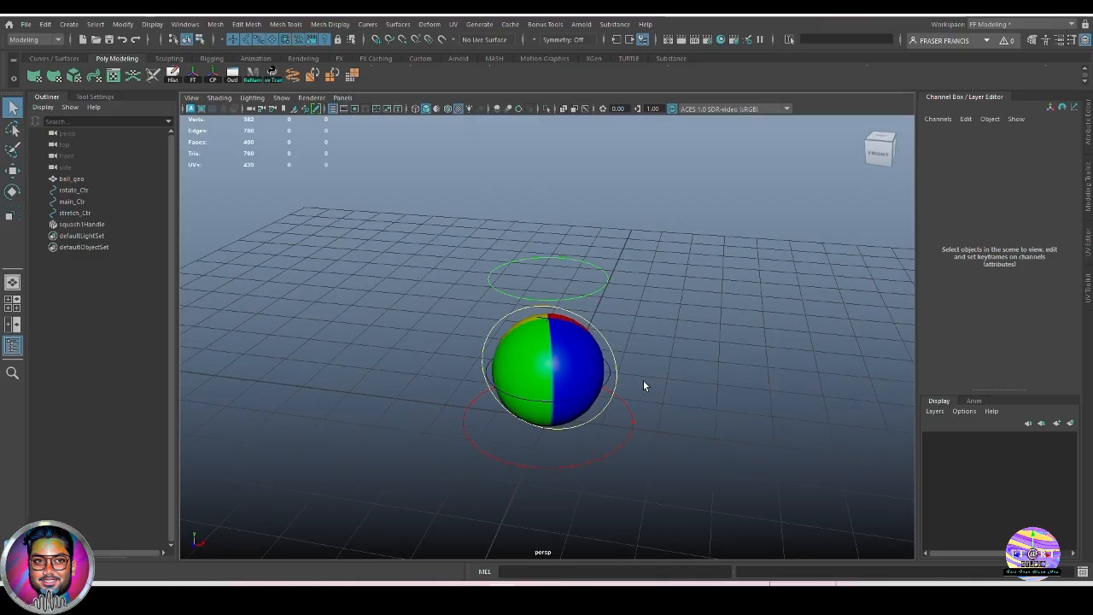
click(541, 352)
alt+drag(574, 352, 635, 335)
alt+right_drag(636, 334, 709, 385)
alt+drag(709, 386, 699, 354)
click(692, 355)
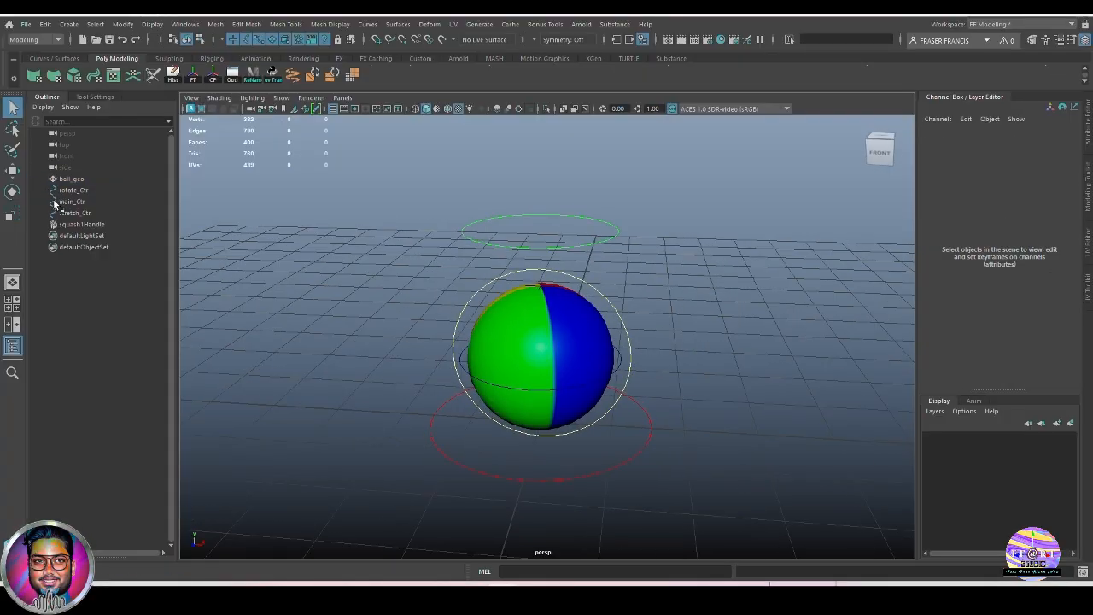
click(76, 180)
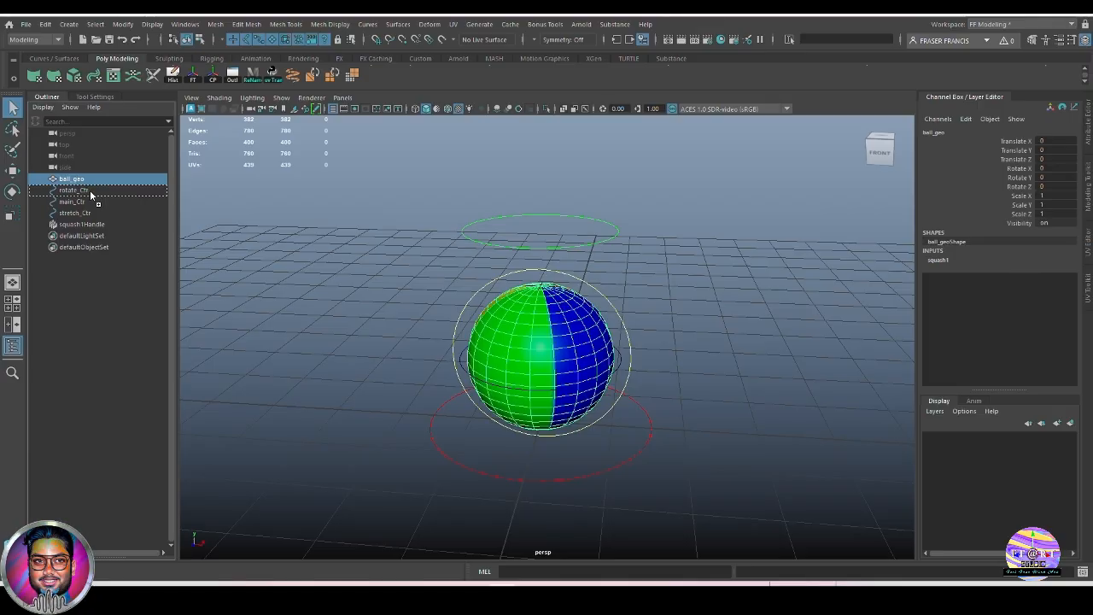
Parent ball_geo under rotate_Ctr and check that rotate_Ctr selects in the viewport.
drag(90, 190, 89, 190)
click(88, 178)
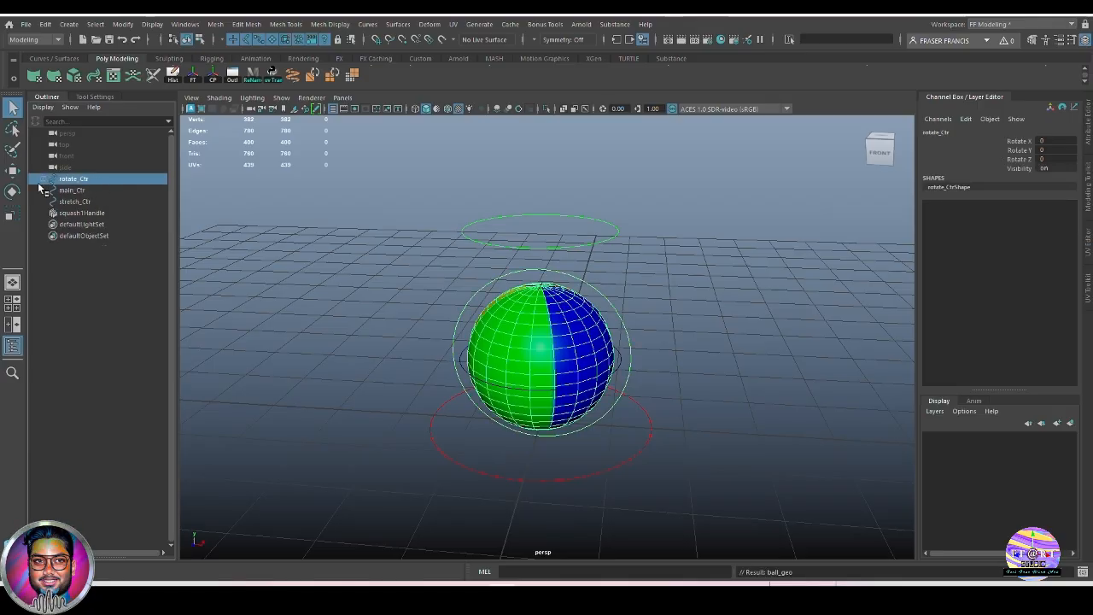
click(715, 398)
click(625, 329)
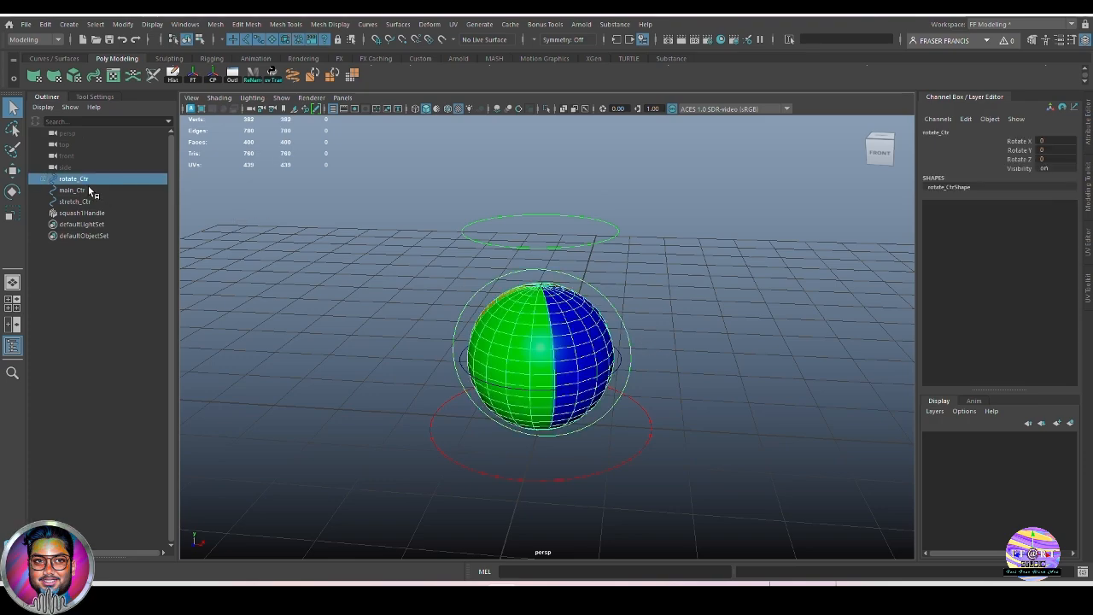
click(690, 357)
Parent squash1Handle under stretch_Ctr and confirm it shows as its child.
click(82, 213)
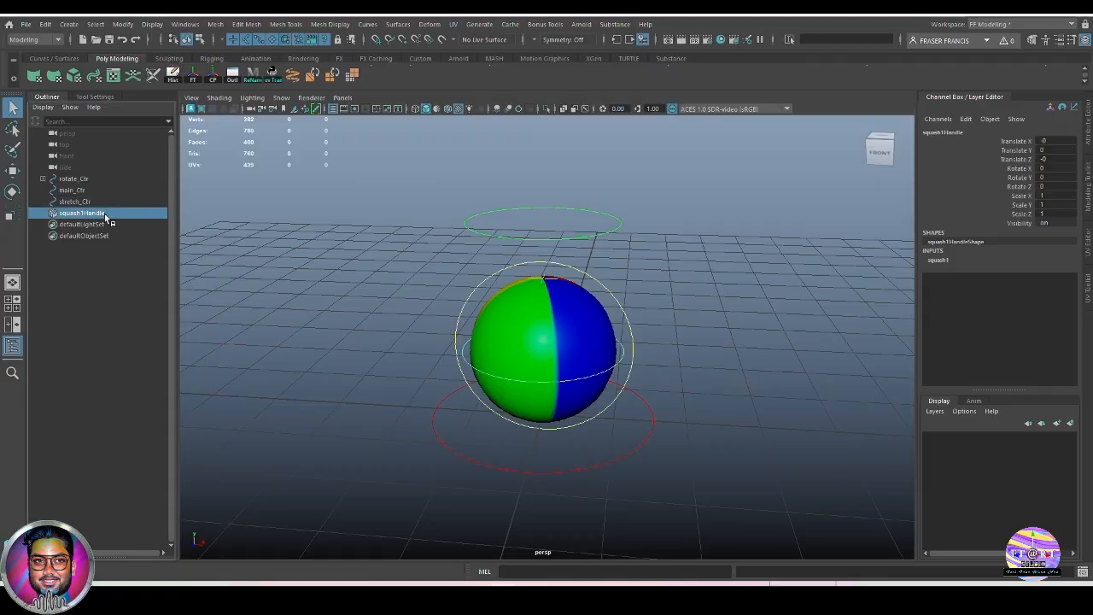
middle_drag(104, 215, 119, 205)
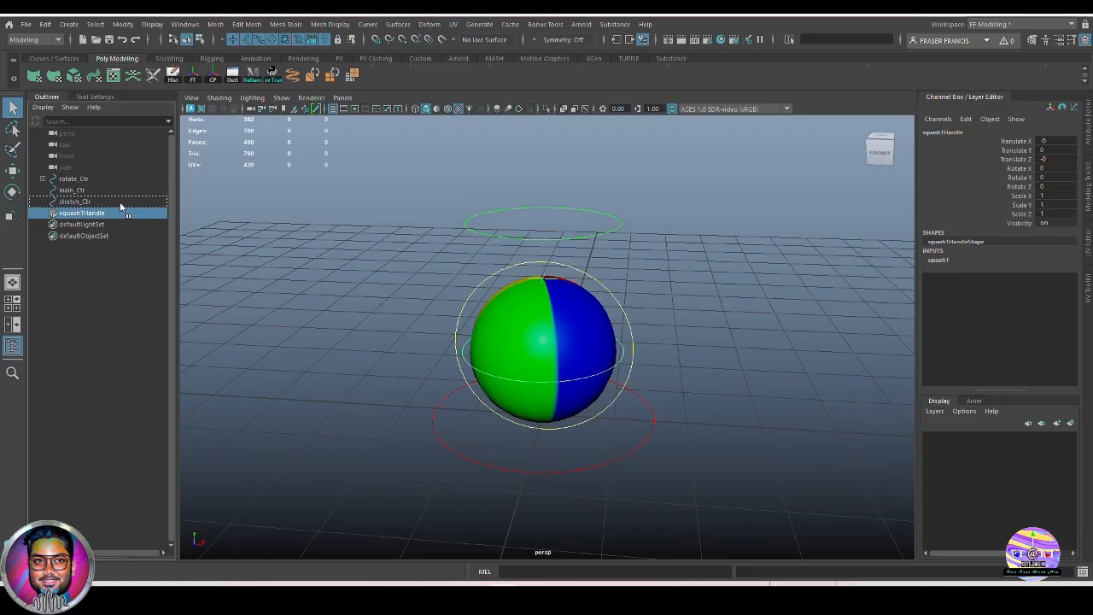
middle_drag(121, 205, 119, 202)
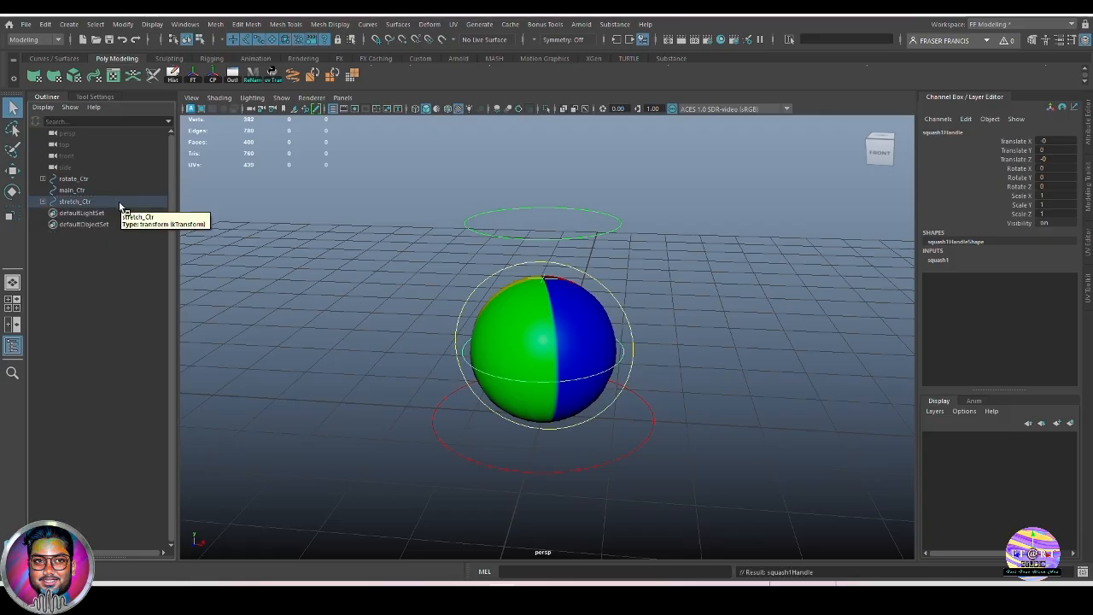
double_click(85, 203)
click(49, 202)
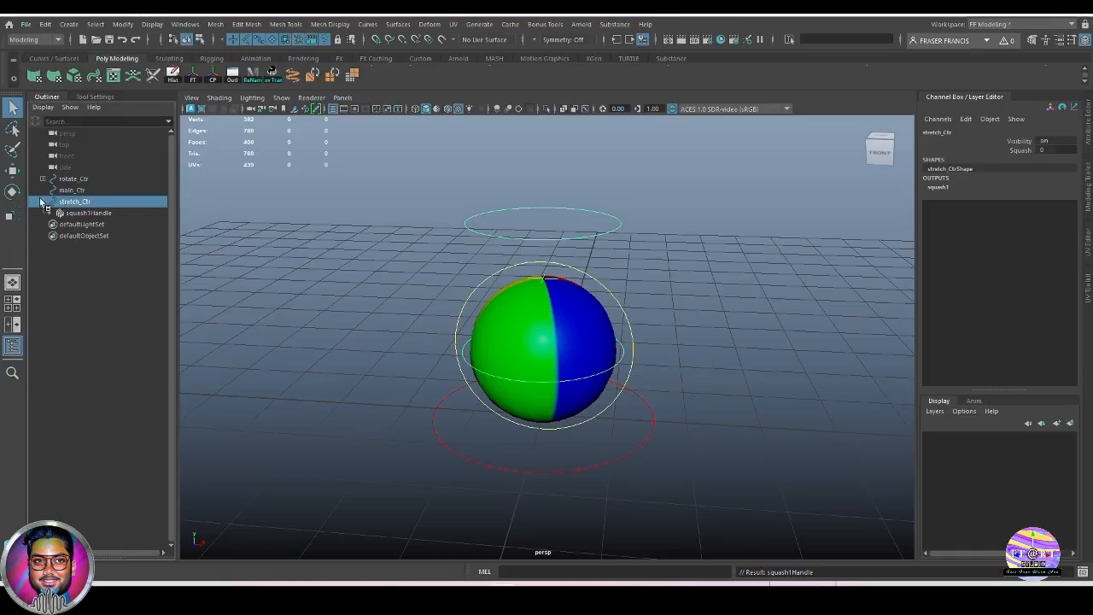
click(48, 202)
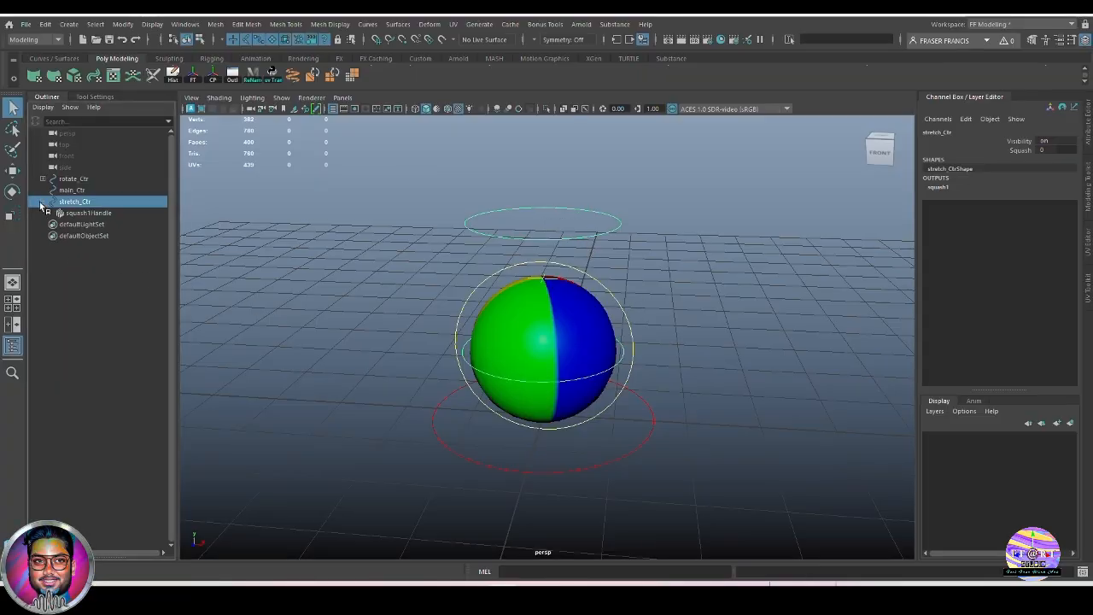
Make rotate_Ctr and stretch_Ctr children of main_Ctr, then reselect main_Ctr's red circle.
click(93, 282)
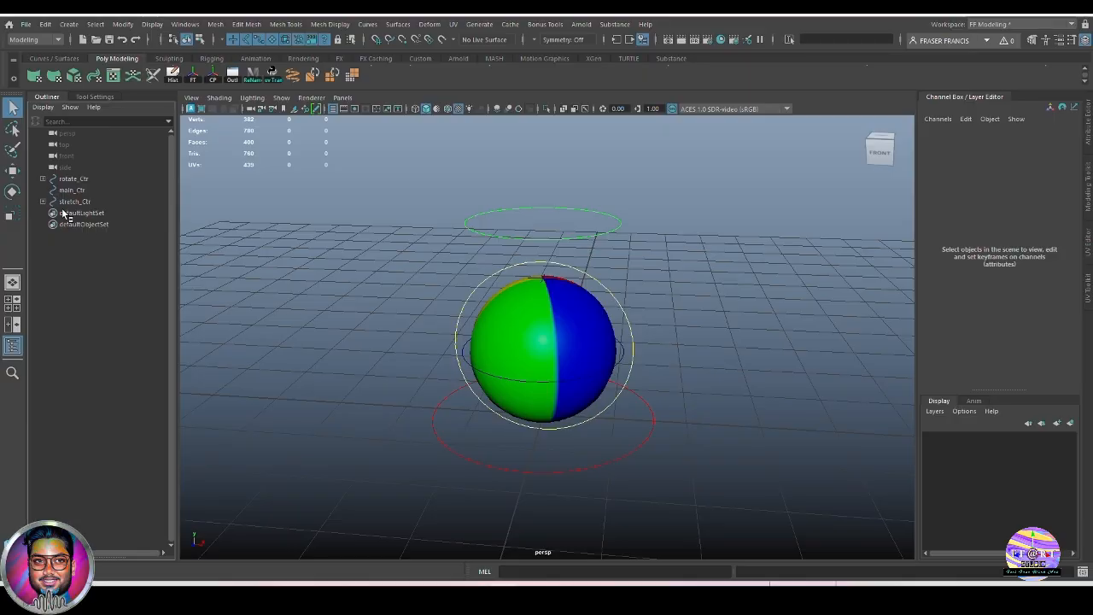
click(89, 178)
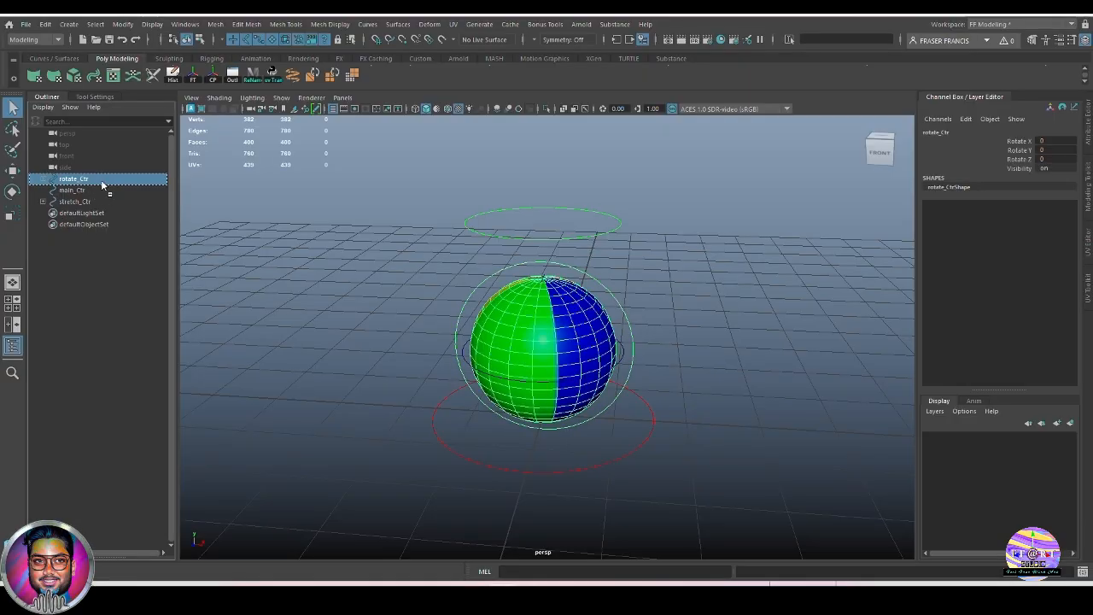
middle_drag(101, 185, 100, 194)
click(100, 191)
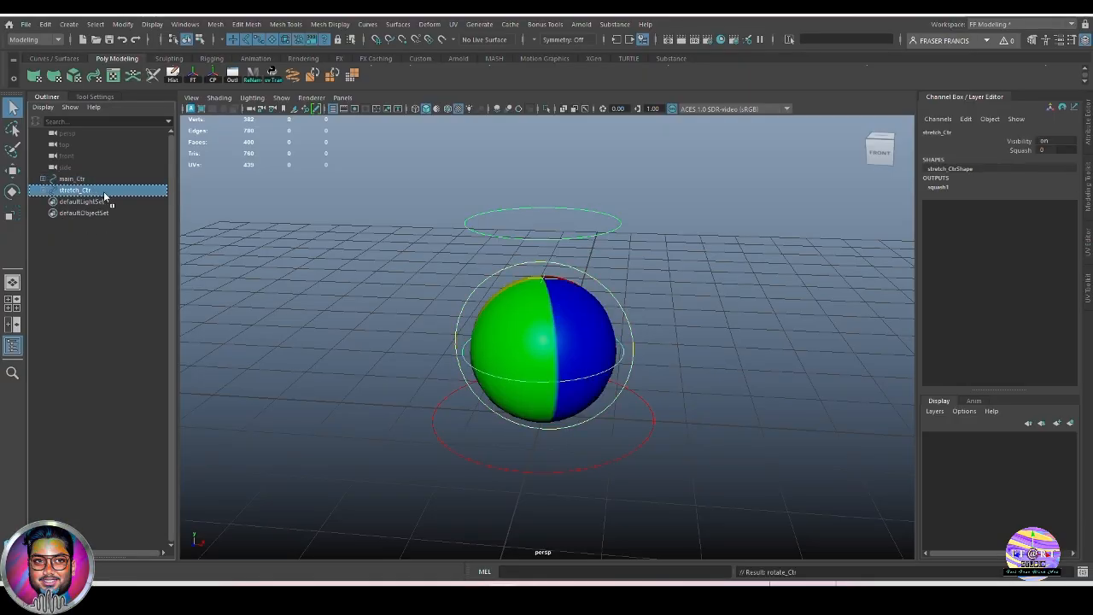
middle_drag(104, 197, 110, 179)
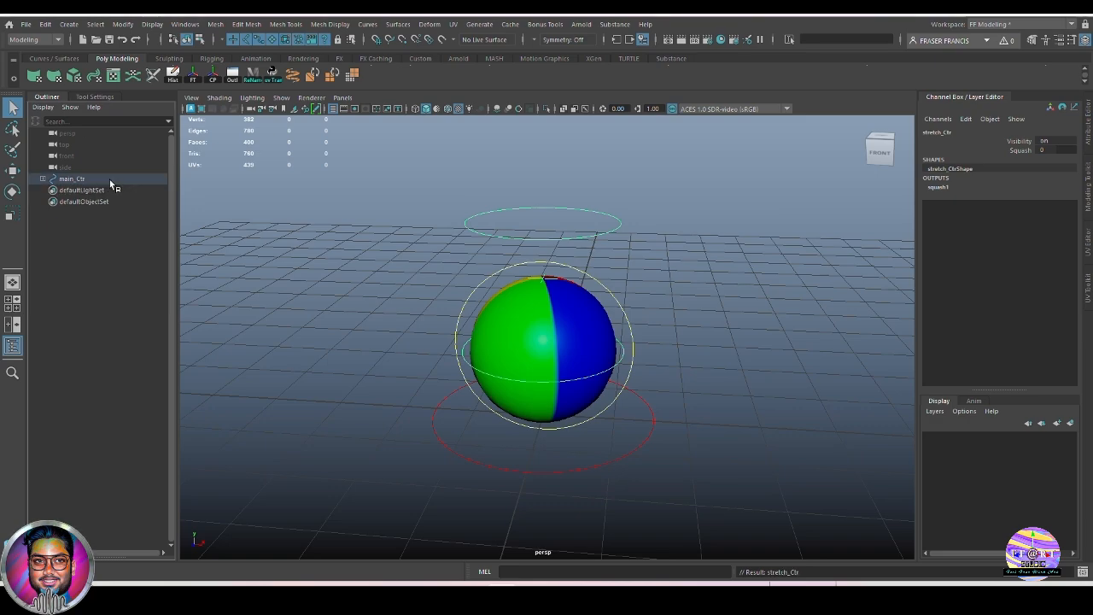
click(79, 181)
click(799, 336)
drag(621, 424, 663, 461)
alt+drag(677, 394, 725, 398)
click(725, 398)
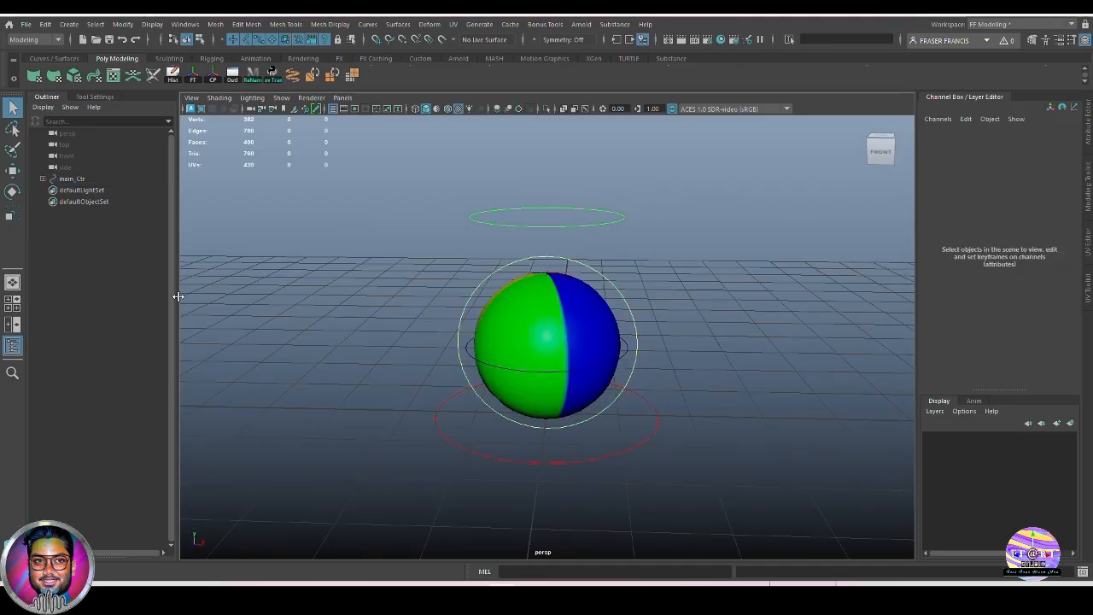
Expand main_Ctr to verify ball_geo under rotate_Ctr and squash1Handle under stretch_Ctr, then collapse it.
click(42, 179)
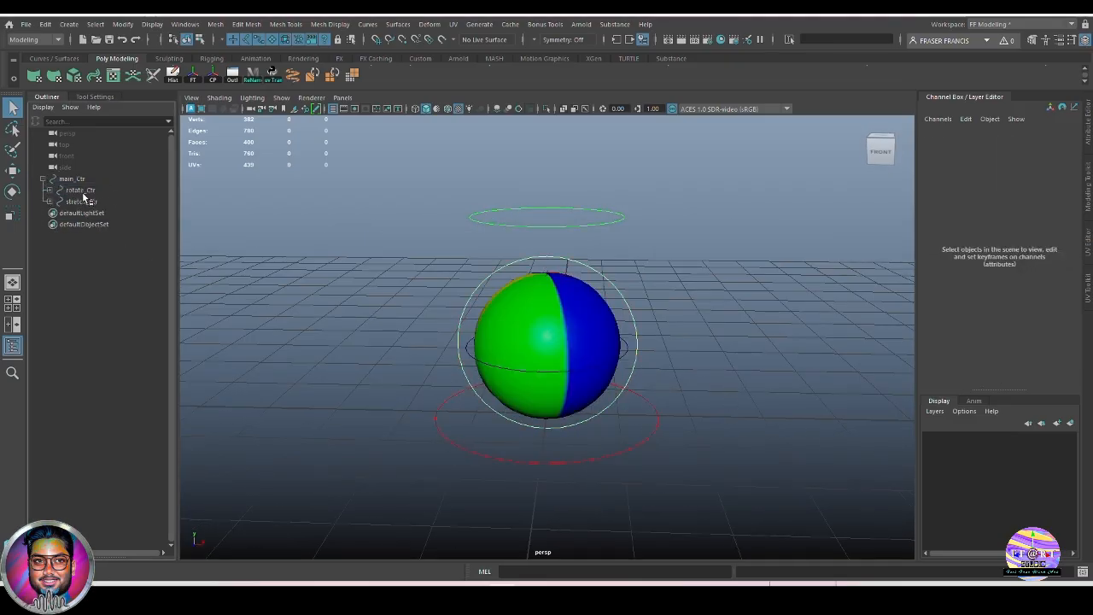
click(79, 190)
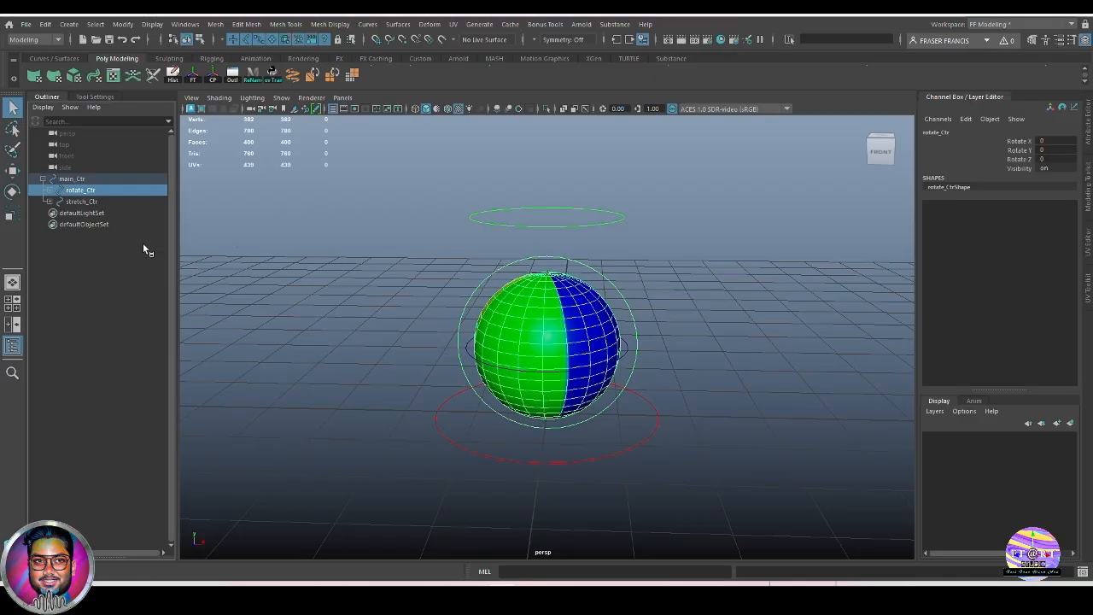
click(57, 190)
click(107, 202)
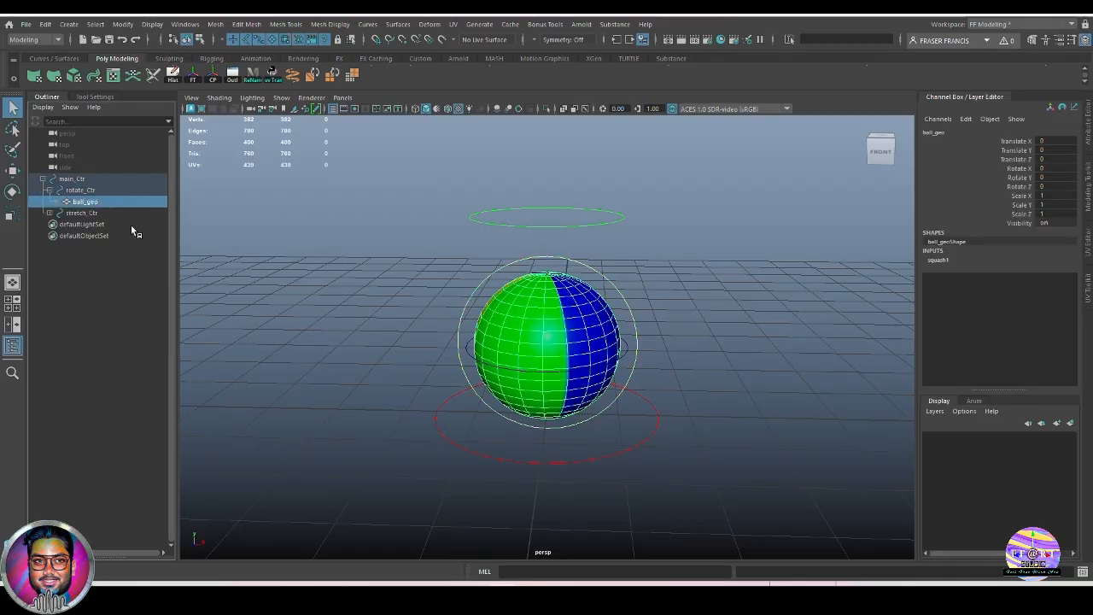
click(86, 213)
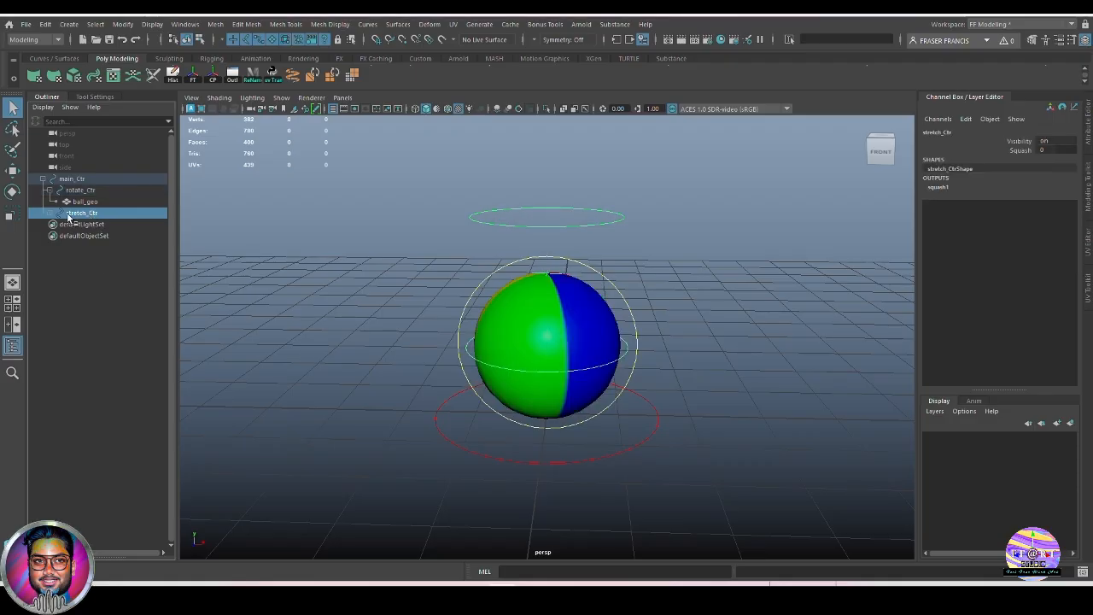
click(54, 213)
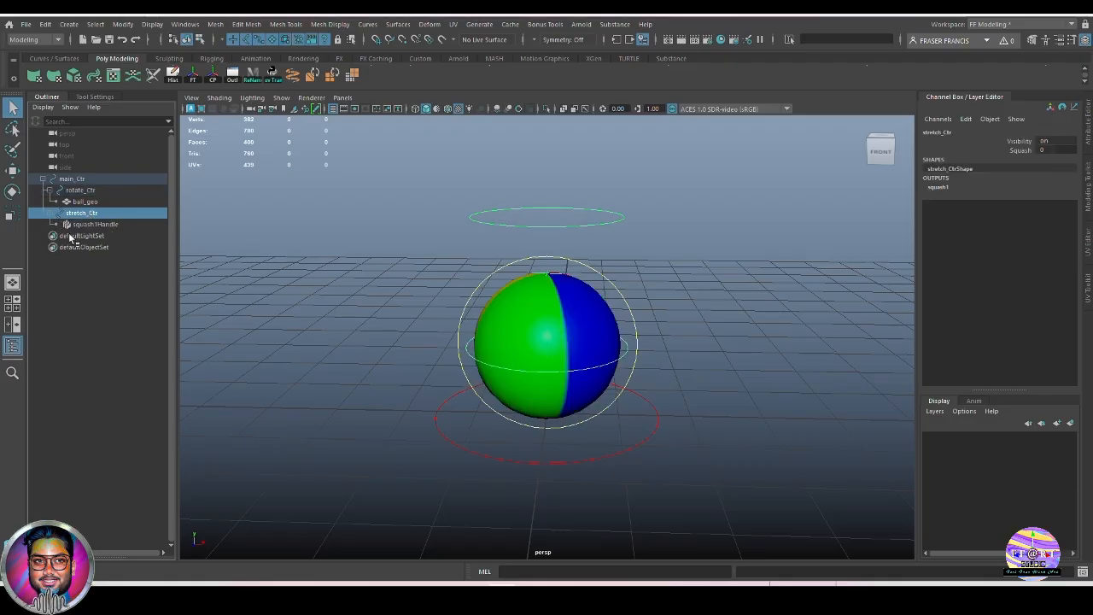
click(95, 224)
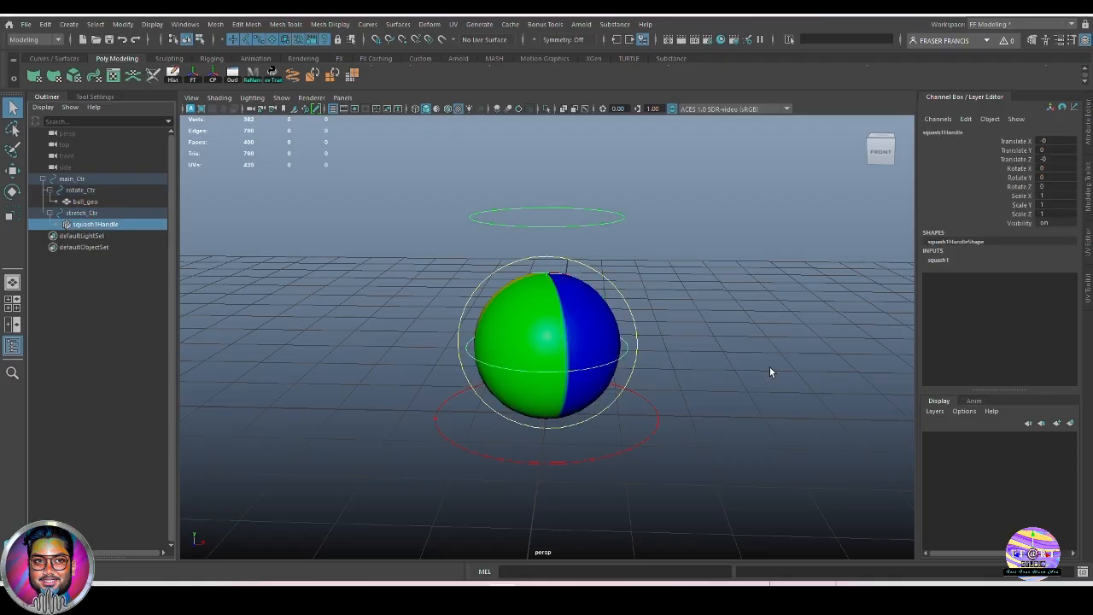
alt+drag(770, 367, 747, 374)
click(747, 374)
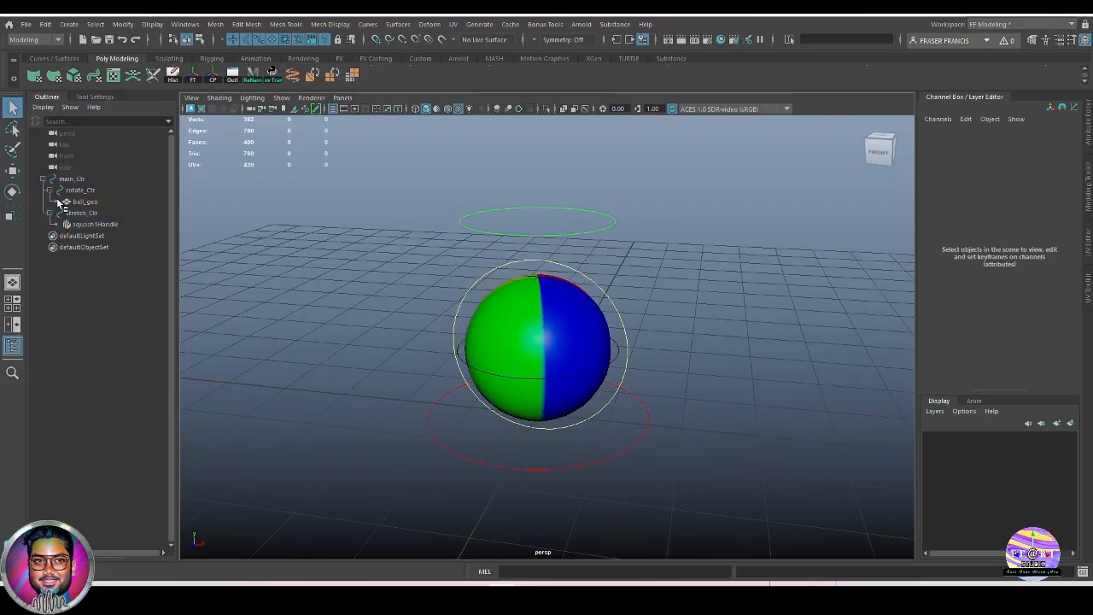
click(49, 190)
click(49, 201)
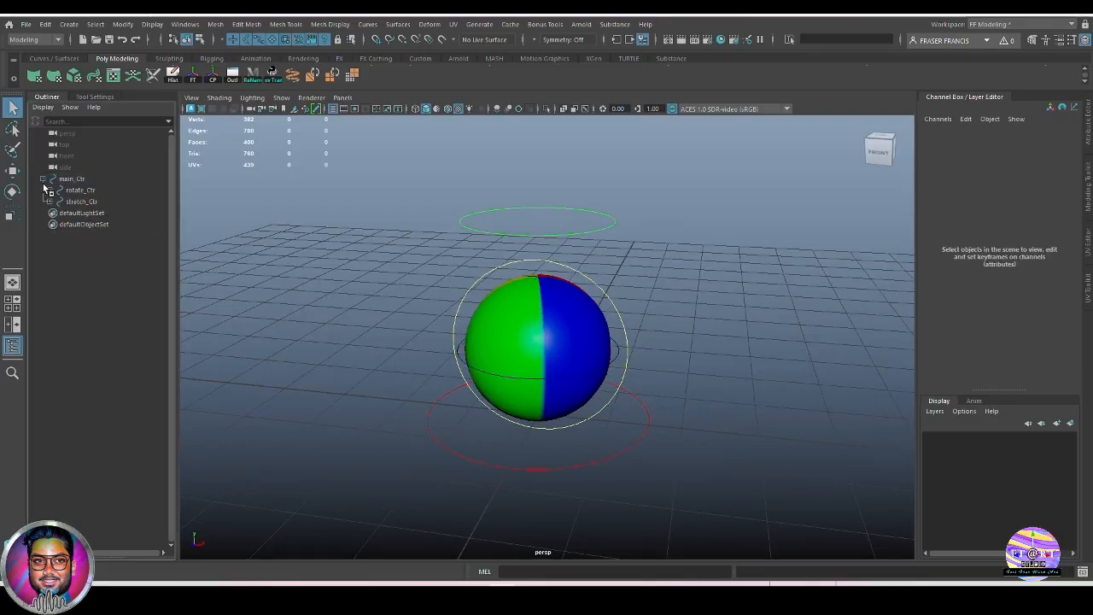
click(44, 178)
Test moving and scaling the whole rig with main_Ctr, undoing each change.
alt+right_drag(771, 406, 705, 414)
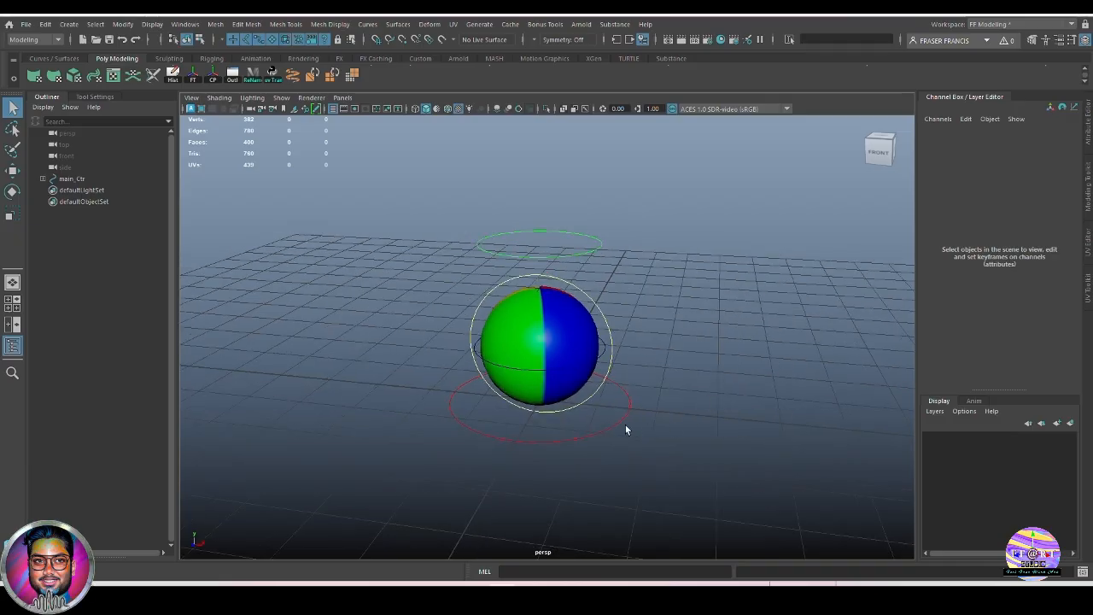
click(622, 424)
key(w)
drag(524, 401, 588, 327)
key(ctrl+z)
key(ctrl+z)
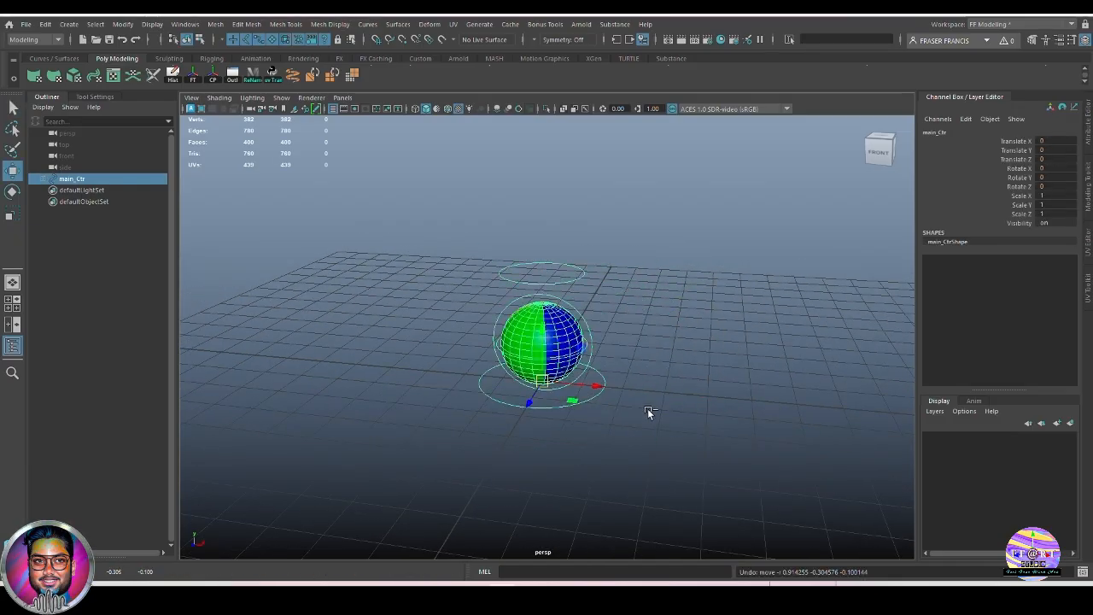
key(r)
drag(549, 376, 586, 383)
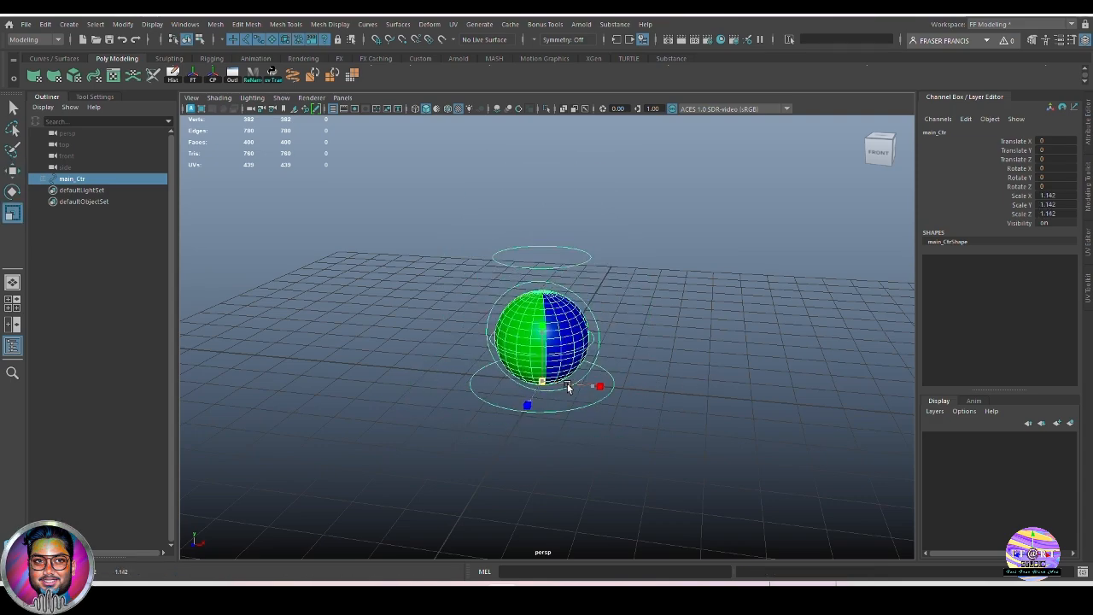
key(ctrl+z)
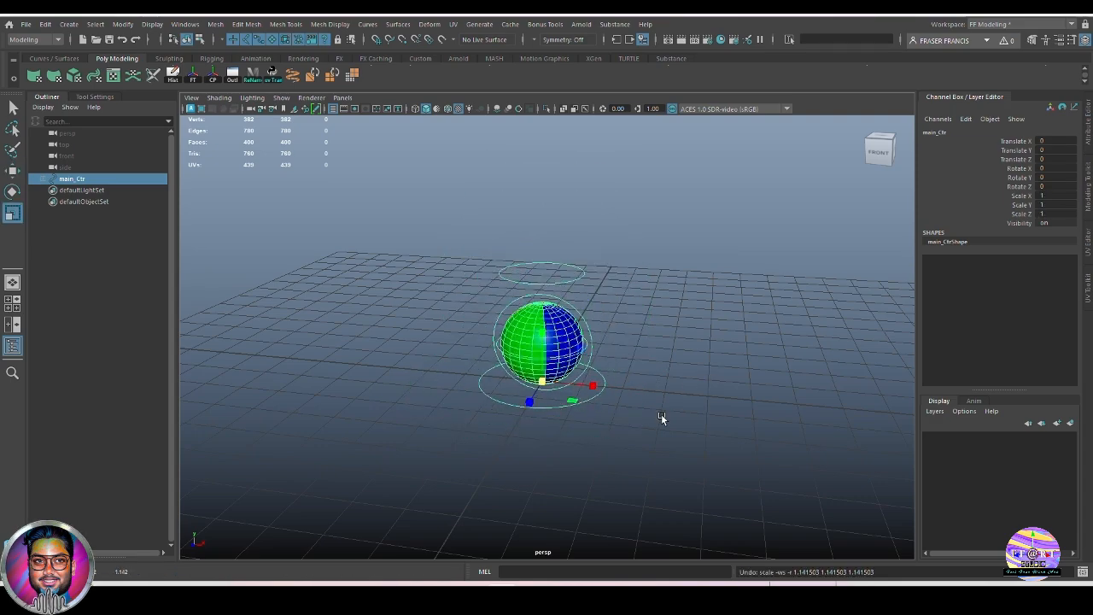
click(700, 413)
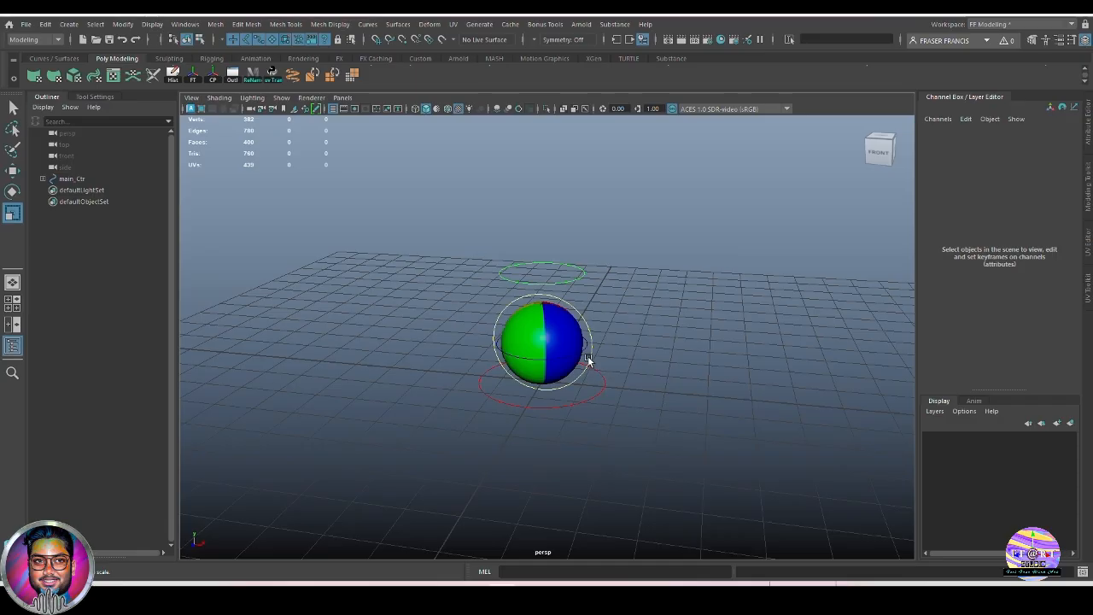
Test rotate_Ctr by spinning the ball on Rotate Y, Z and X, undoing each.
click(587, 362)
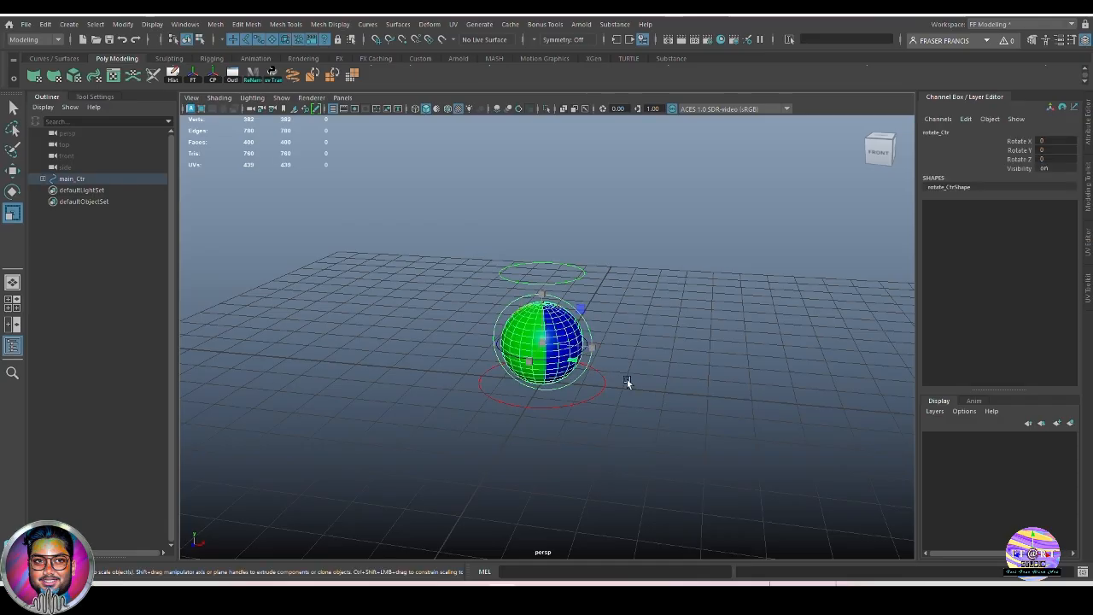
click(1018, 151)
middle_drag(693, 342, 642, 434)
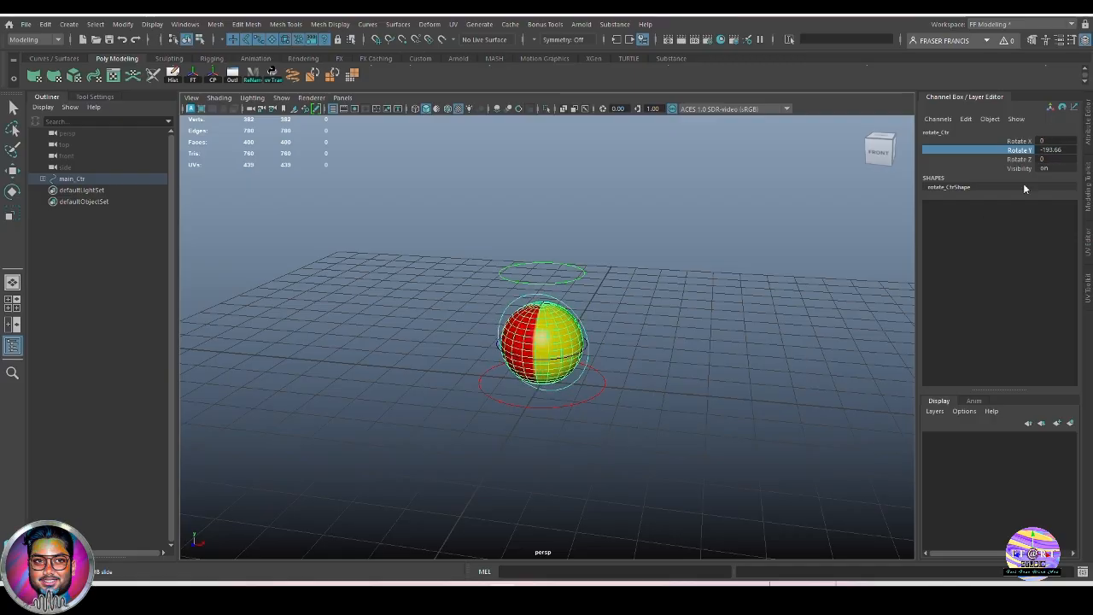
key(ctrl+z)
click(1022, 161)
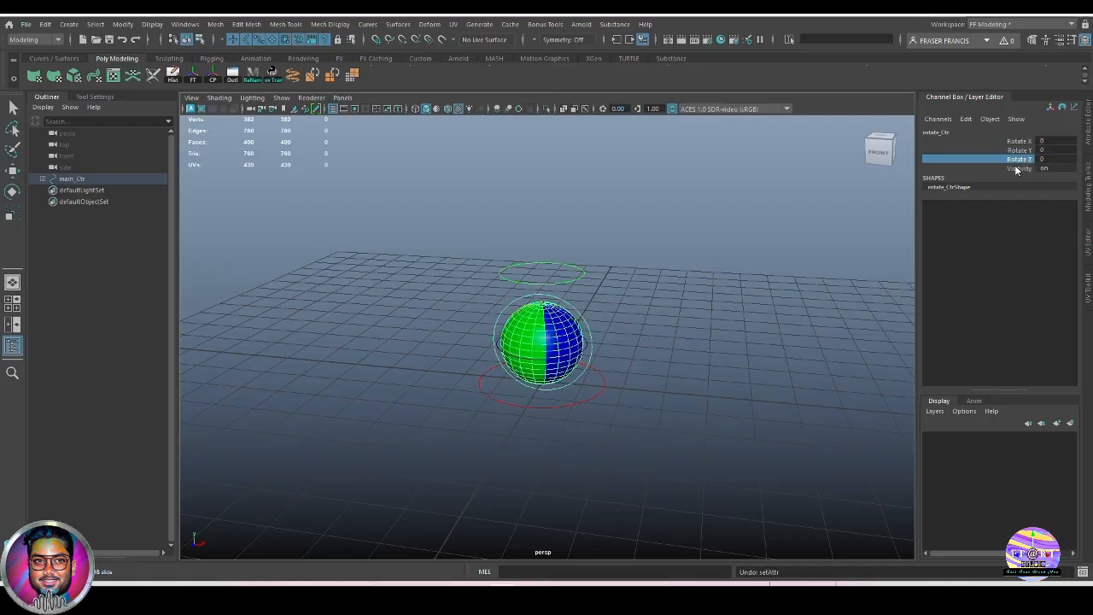
middle_drag(713, 337, 398, 380)
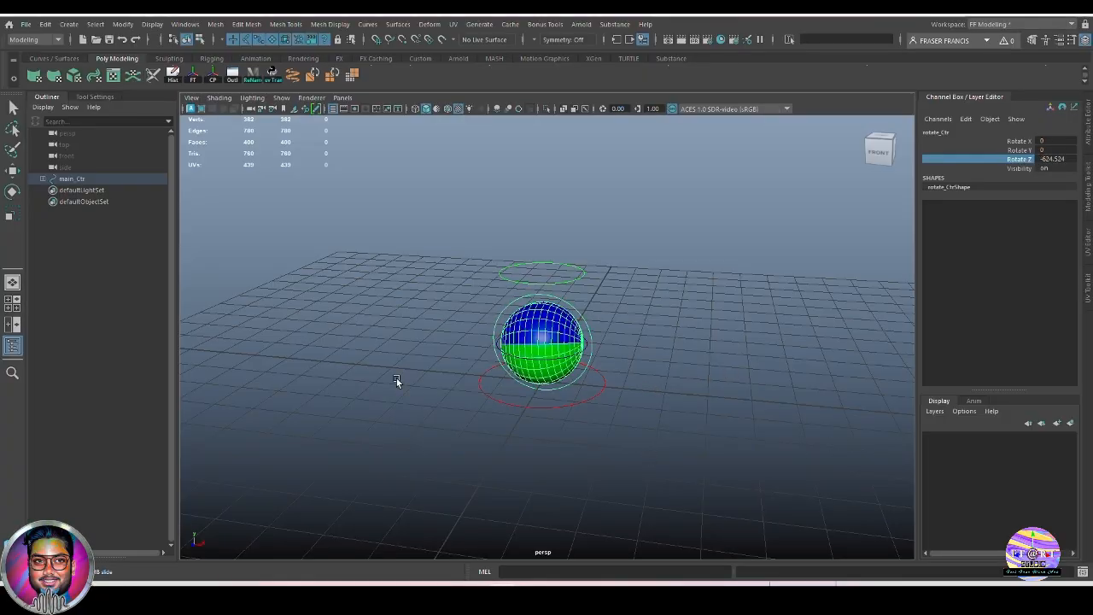
key(ctrl+z)
click(1018, 141)
middle_drag(649, 348, 682, 376)
key(ctrl+z)
click(714, 404)
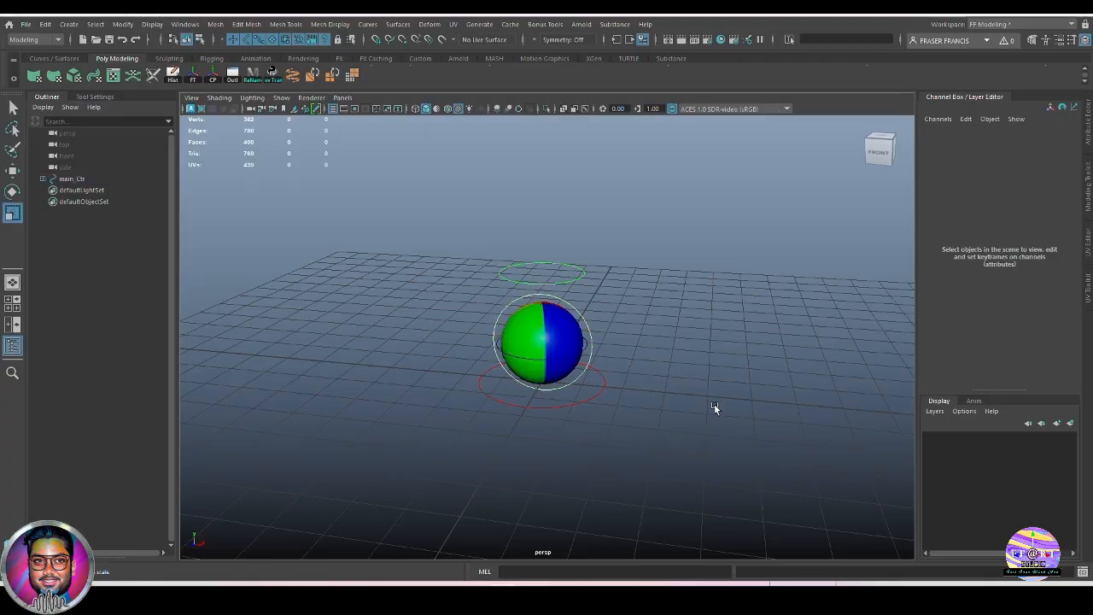
Stretch the ball tall with Squash 2.6 on stretch_Ctr, then undo back to round and deselect.
scroll(636, 410, up, 3)
click(587, 249)
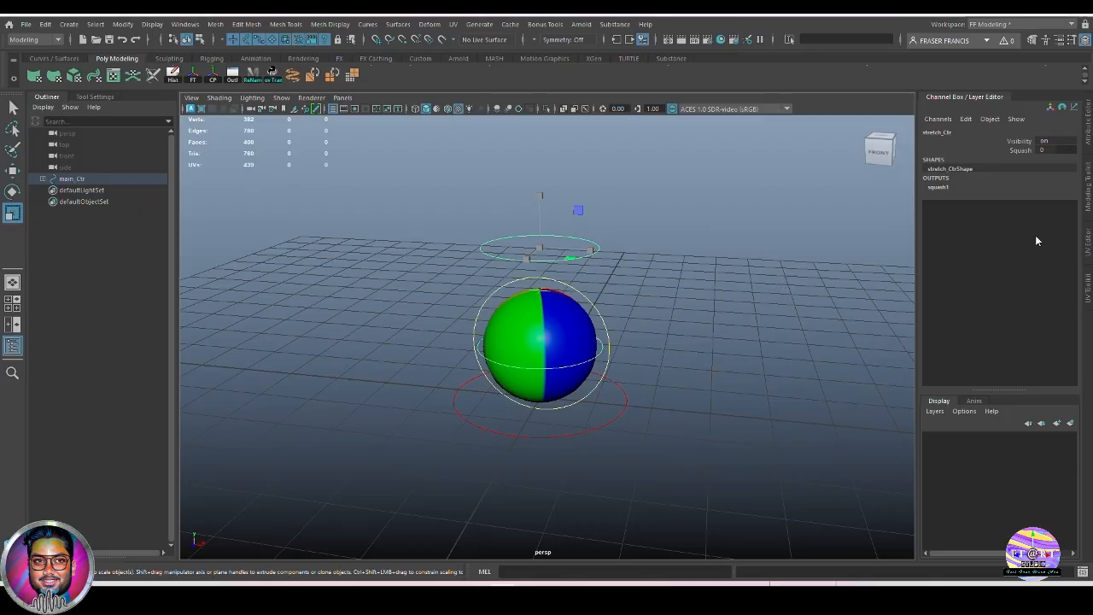
click(1022, 151)
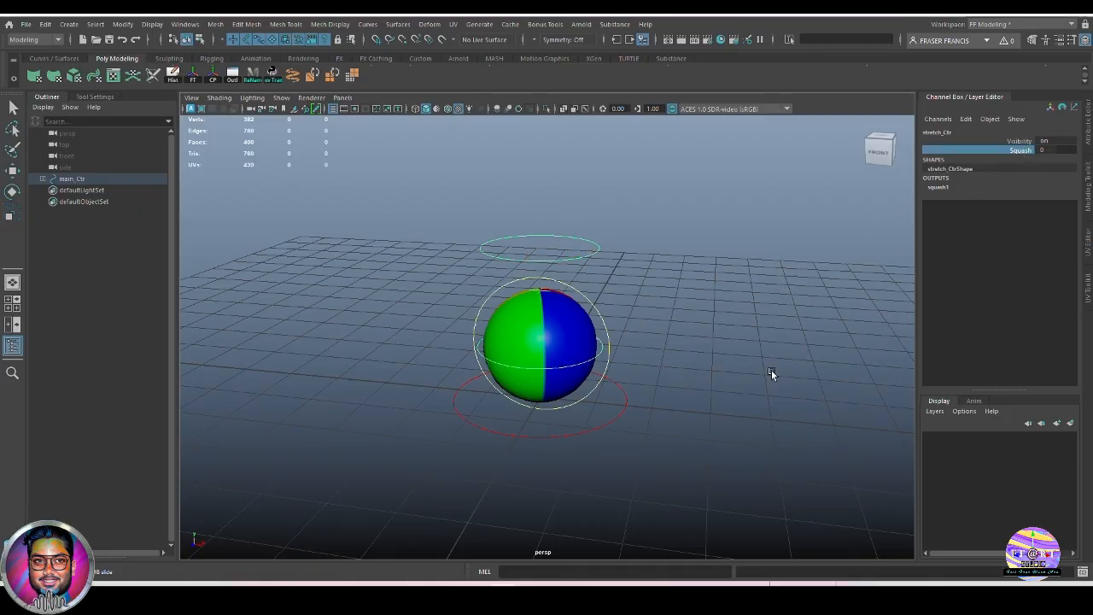
middle_drag(762, 373, 774, 371)
scroll(792, 386, down, 4)
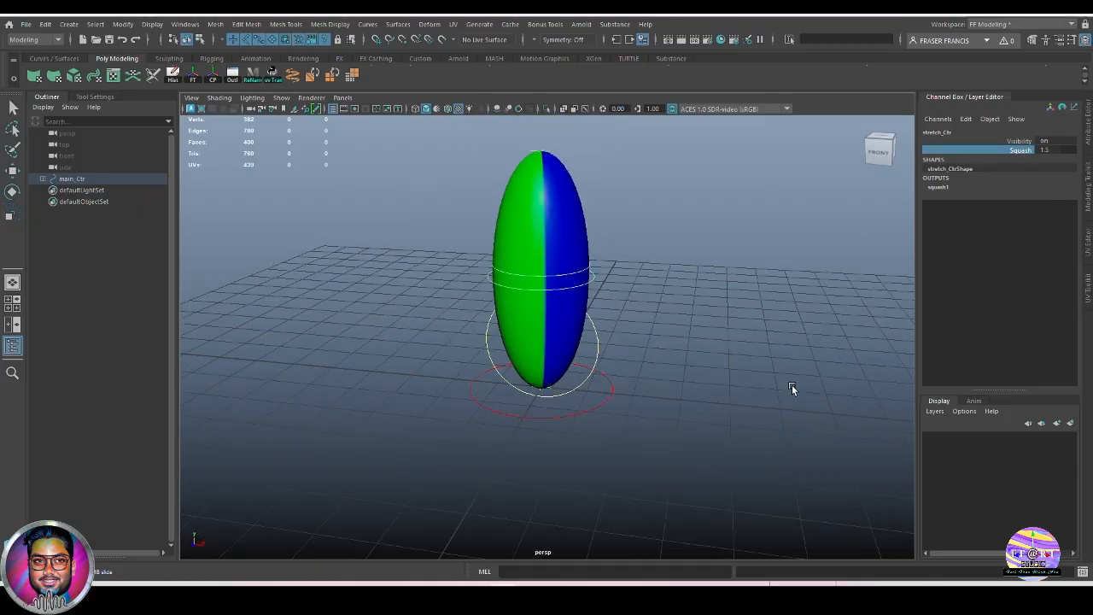
key(ctrl+z)
middle_drag(810, 409, 741, 402)
key(ctrl+z)
alt+drag(741, 401, 704, 426)
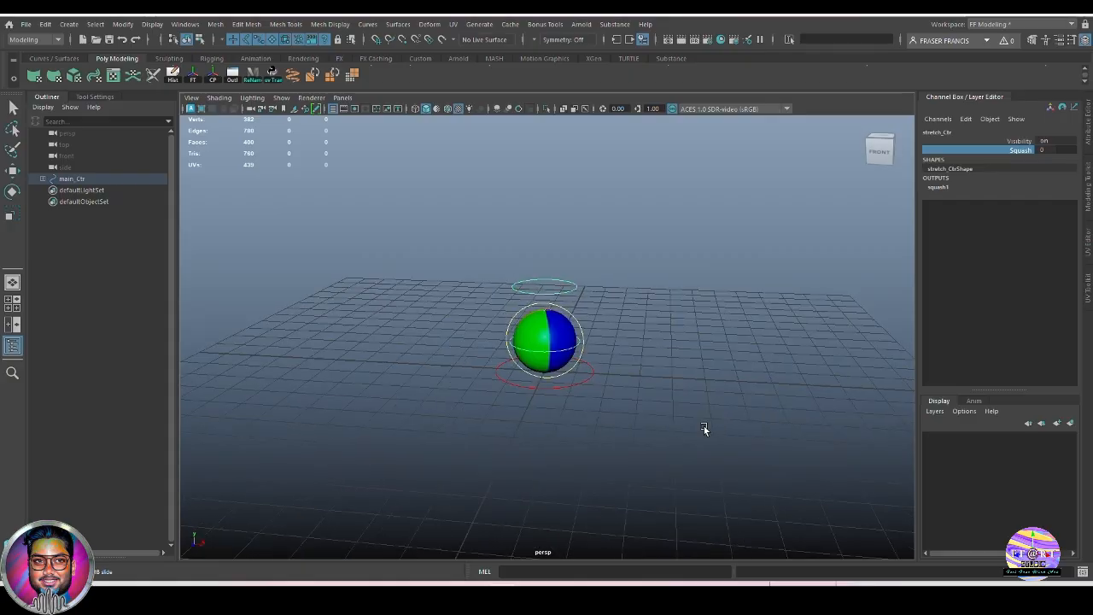
click(772, 433)
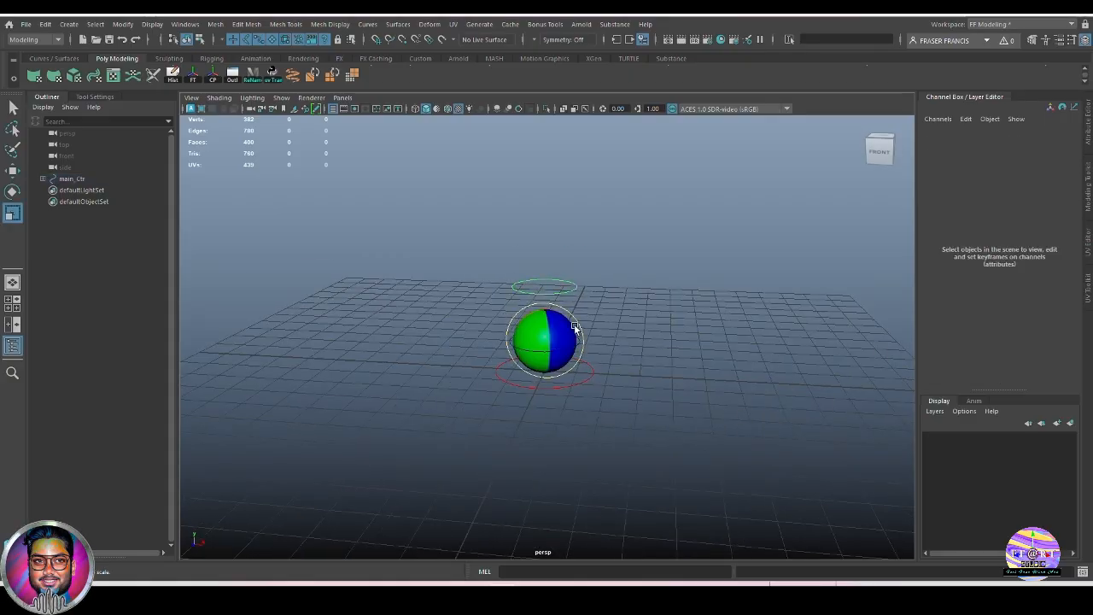
alt+drag(772, 433, 596, 353)
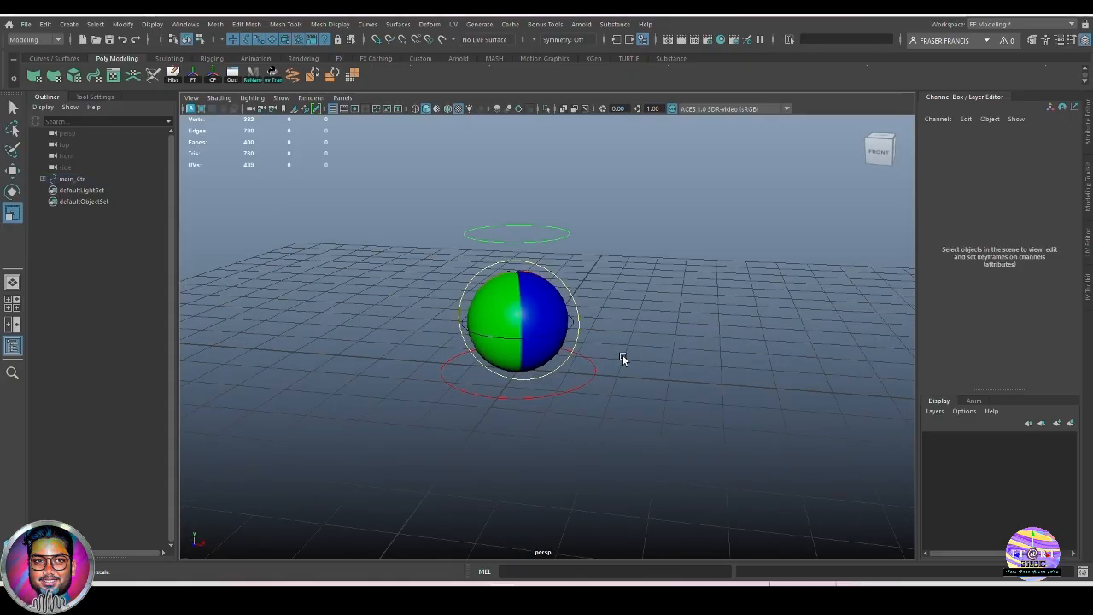
Put ball_geo on a new display layer and rename the layer 'ball'.
click(551, 309)
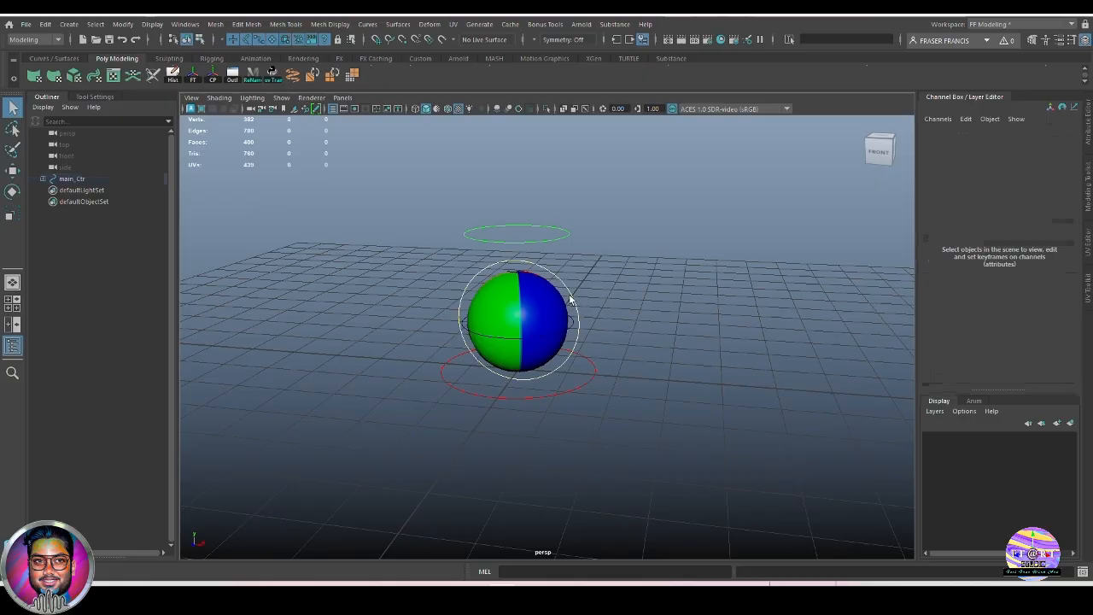
click(571, 296)
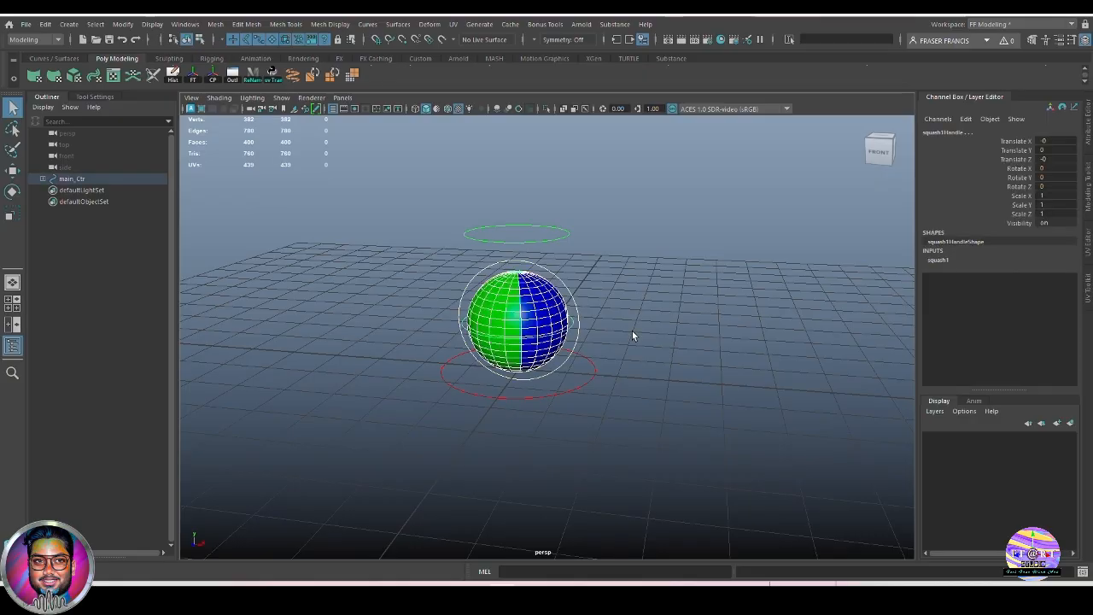
click(630, 331)
click(541, 304)
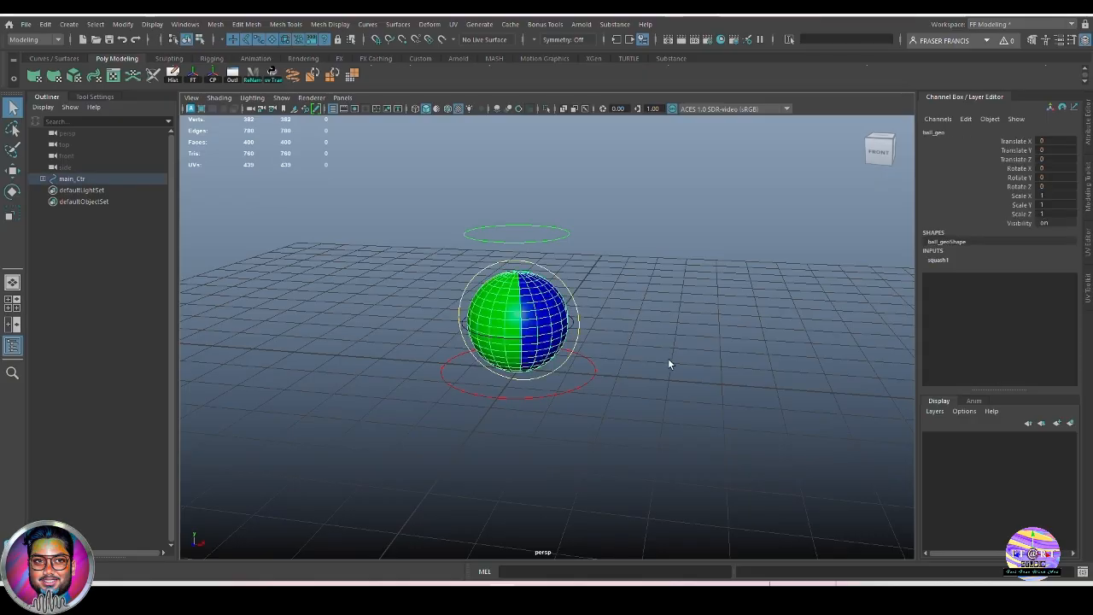
click(1070, 423)
double_click(981, 438)
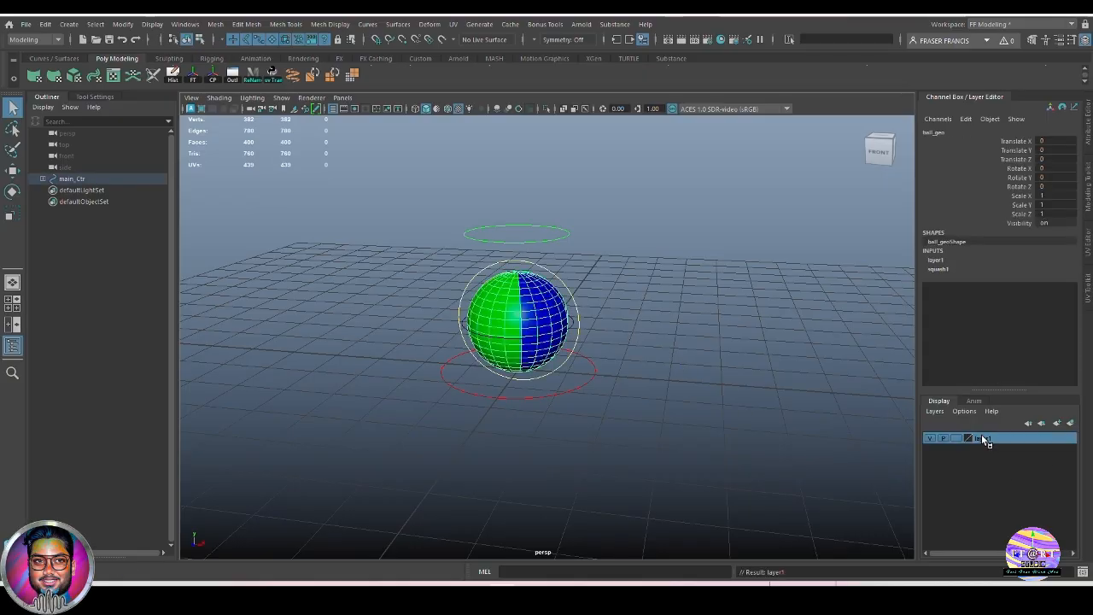
drag(446, 226, 384, 224)
text(ball)
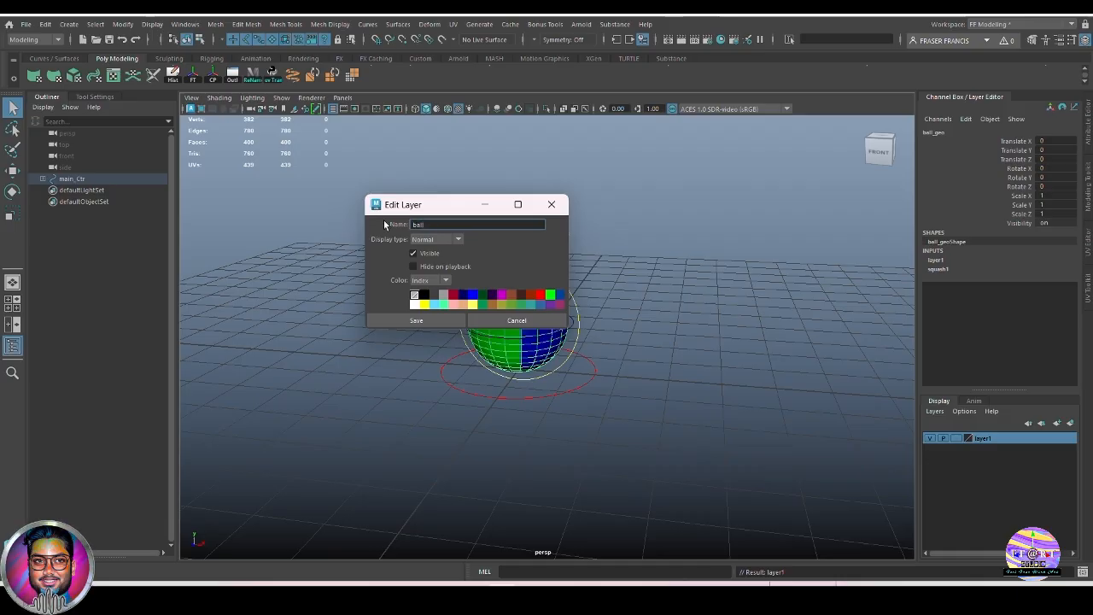
click(416, 320)
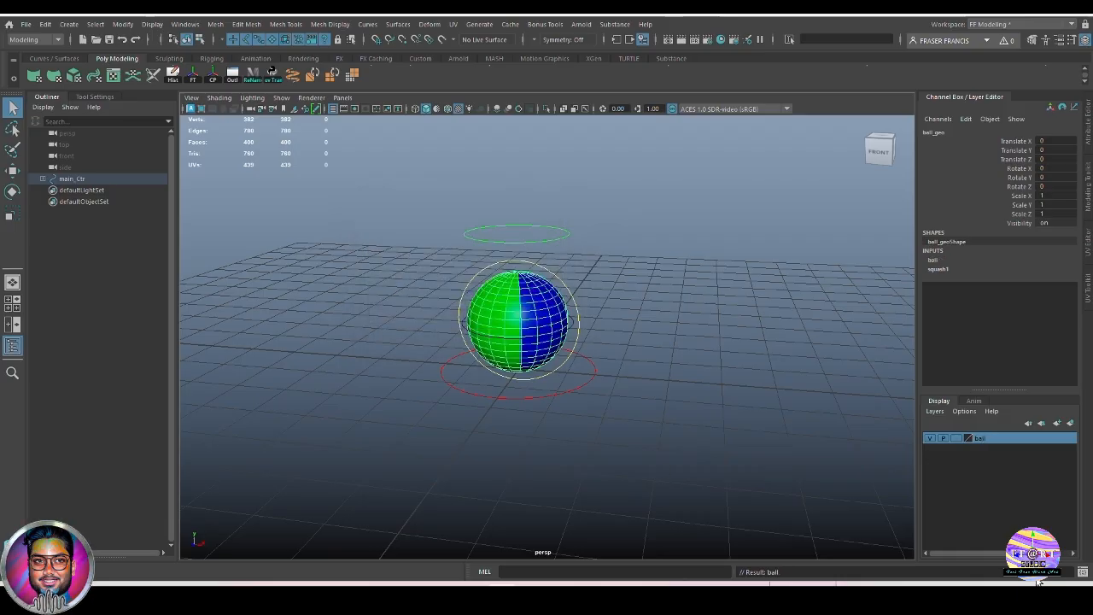
Cycle the ball layer's display mode to Reference (R) and deselect.
click(954, 438)
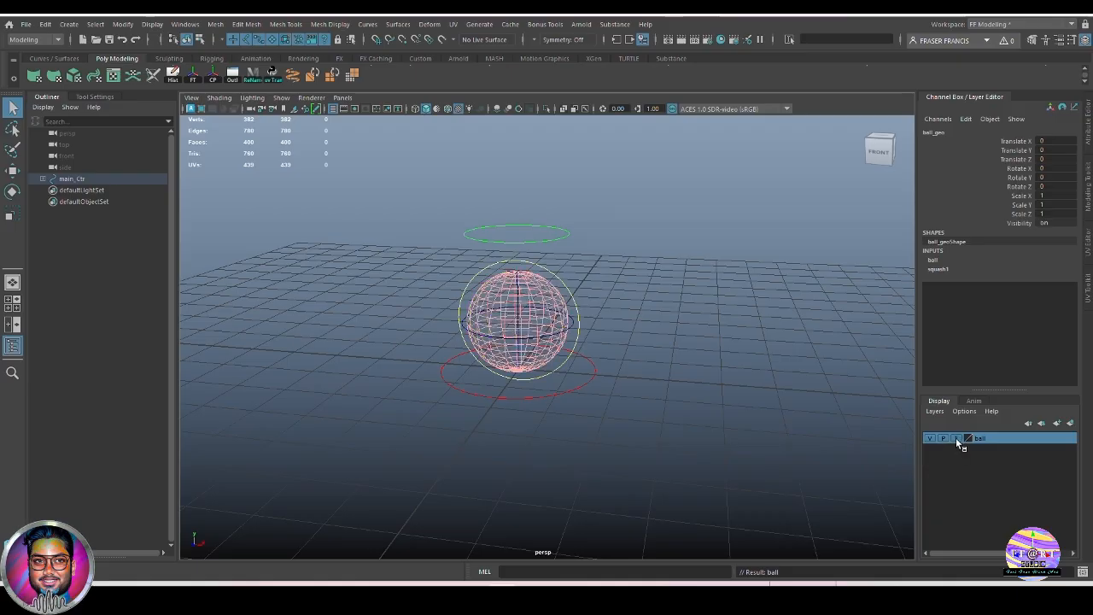
click(955, 439)
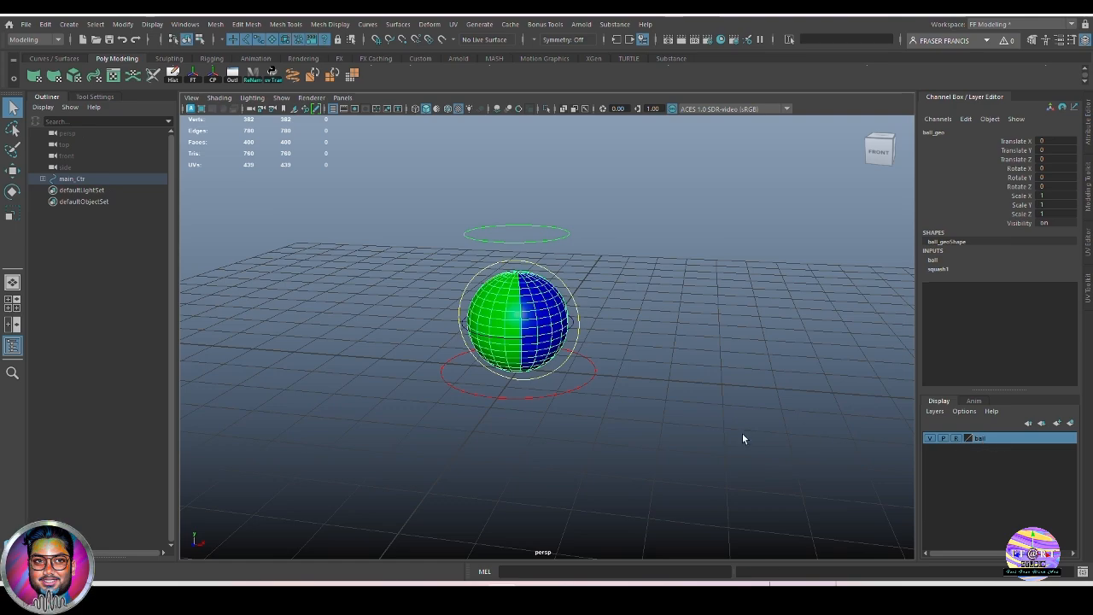
click(730, 414)
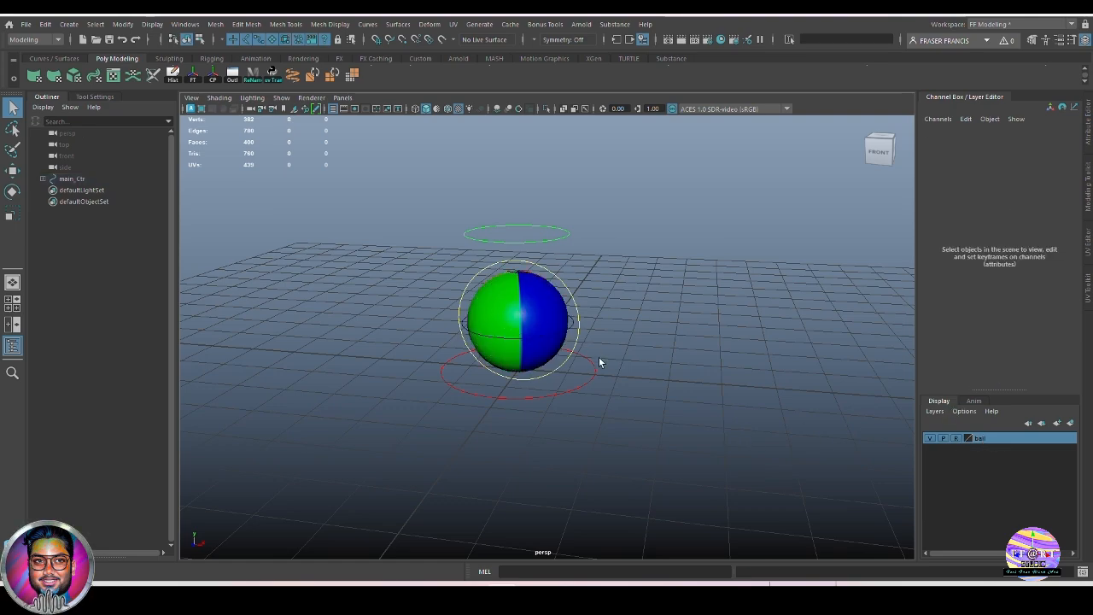
Click the main, rotate and stretch control rings from several angles to test their selection.
click(570, 335)
alt+drag(619, 396, 659, 371)
click(574, 359)
click(658, 371)
alt+drag(520, 350, 622, 355)
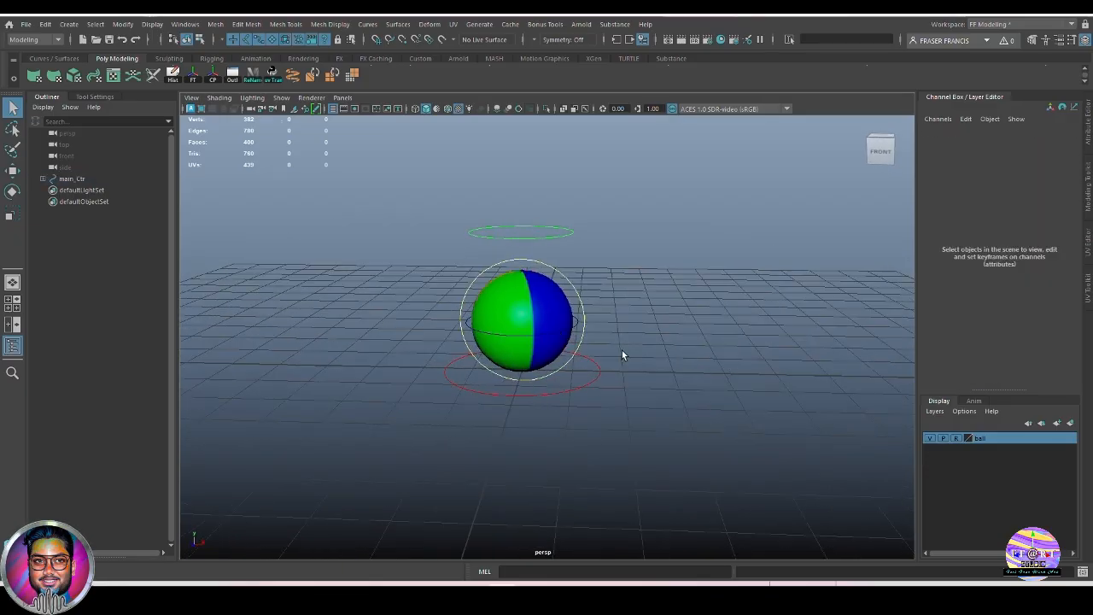
click(583, 340)
alt+drag(677, 375, 602, 384)
click(685, 390)
click(555, 283)
click(569, 330)
click(589, 389)
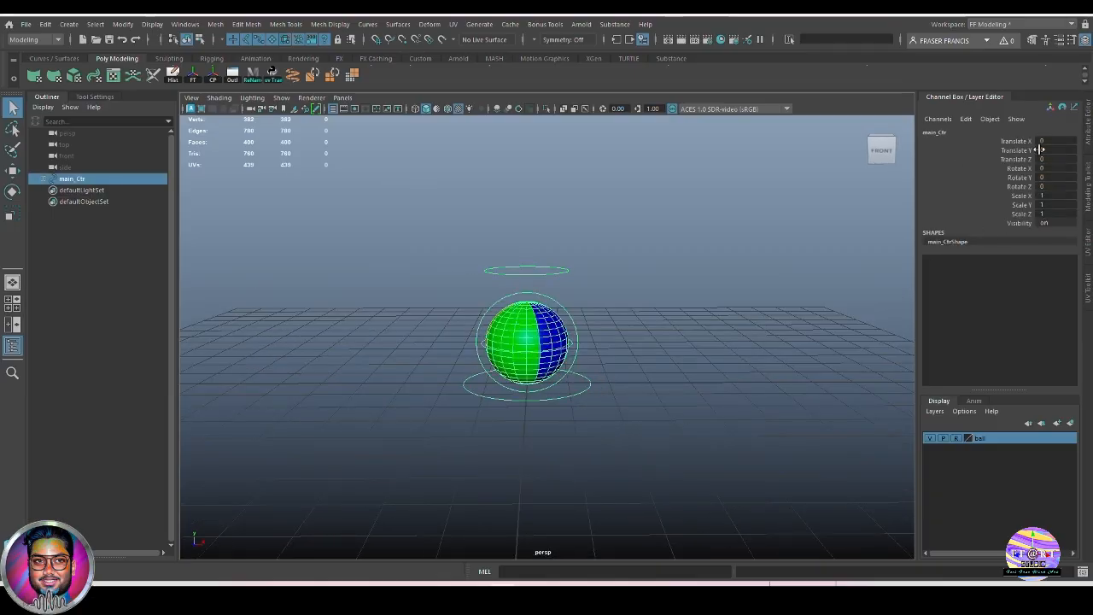
click(660, 394)
click(572, 329)
click(644, 319)
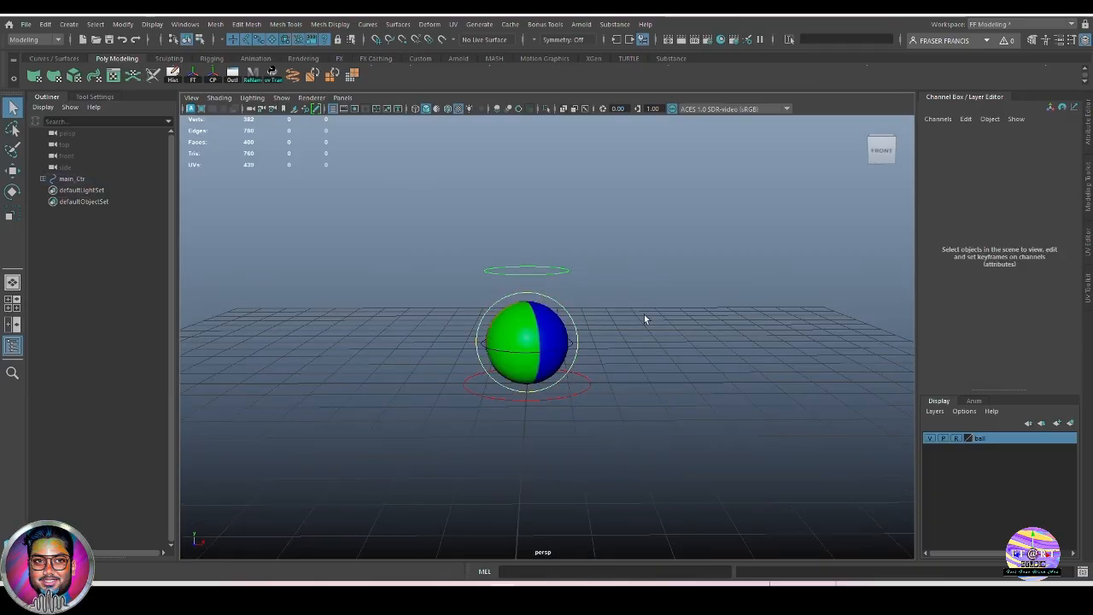
Expand main_Ctr in the Outliner, then collapse the Outliner to widen the viewport.
click(43, 179)
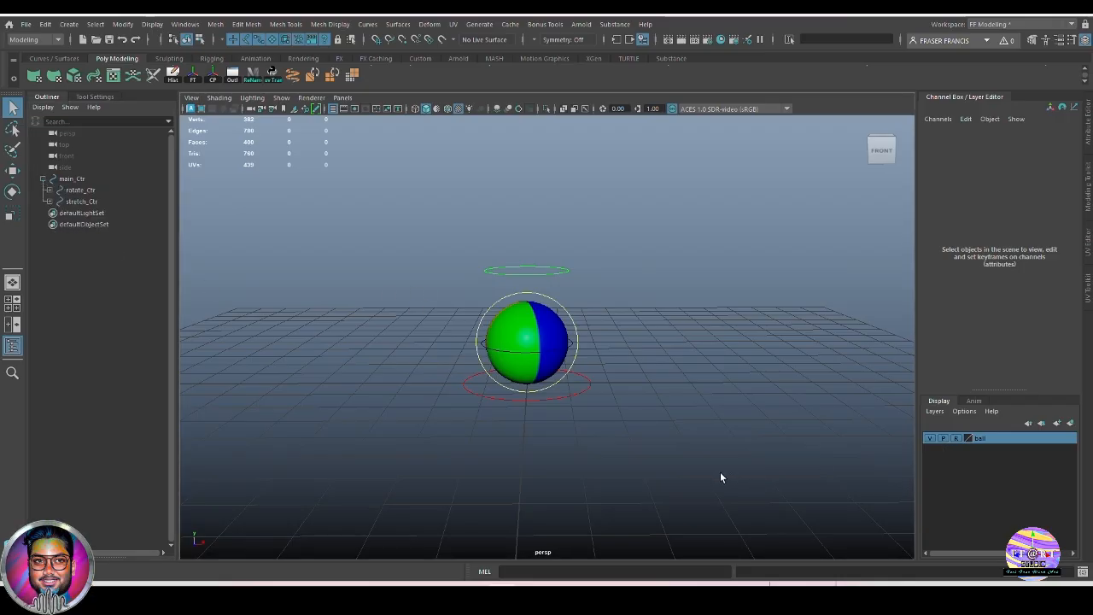
alt+middle_drag(692, 436, 707, 432)
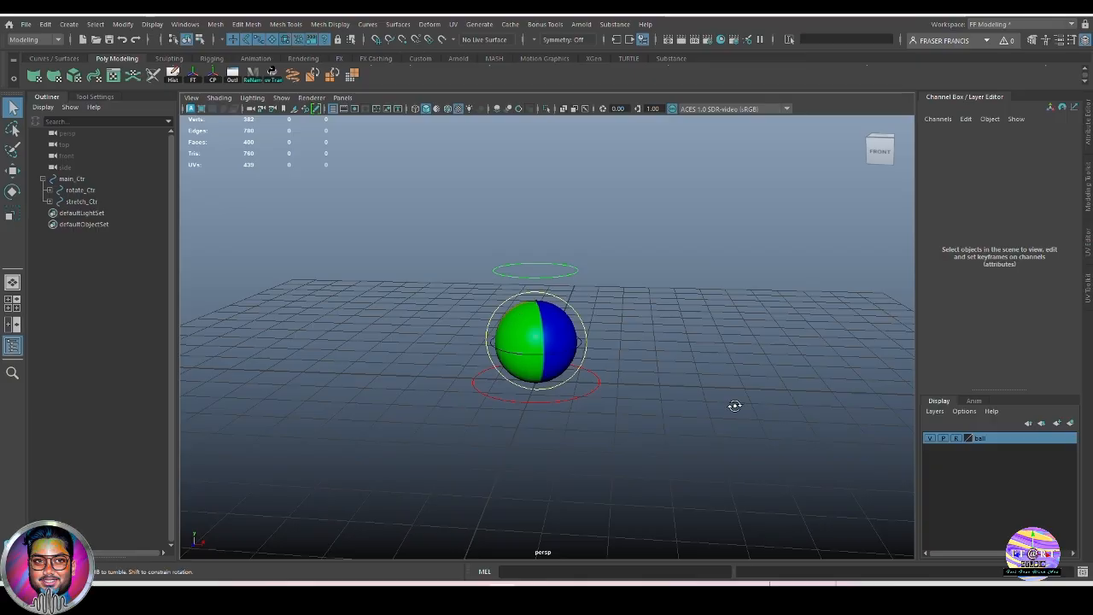
alt+drag(732, 407, 683, 430)
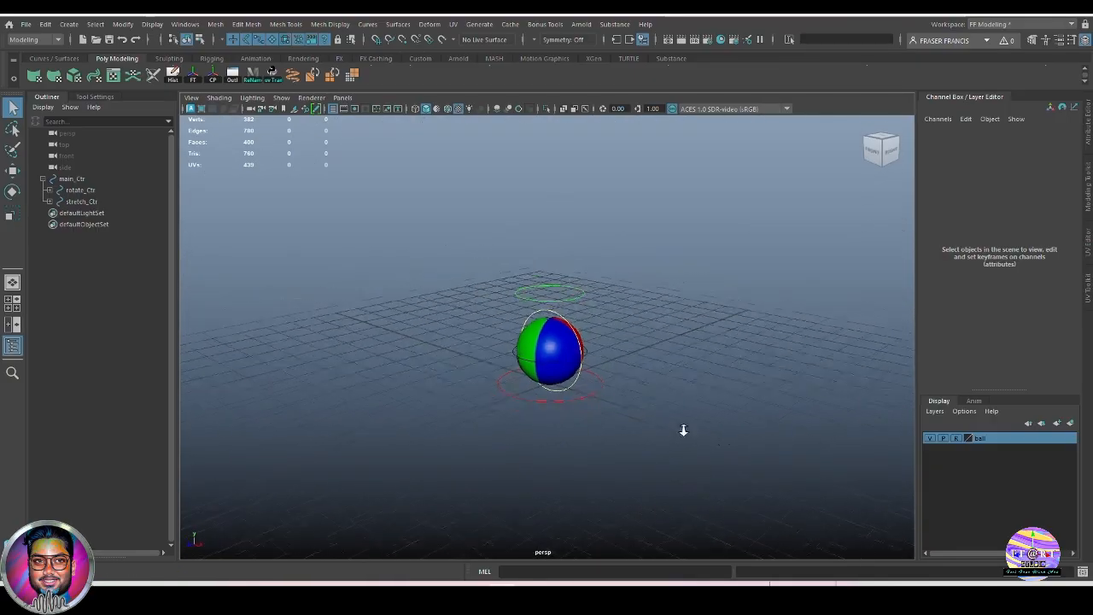
click(54, 99)
alt+drag(656, 380, 735, 416)
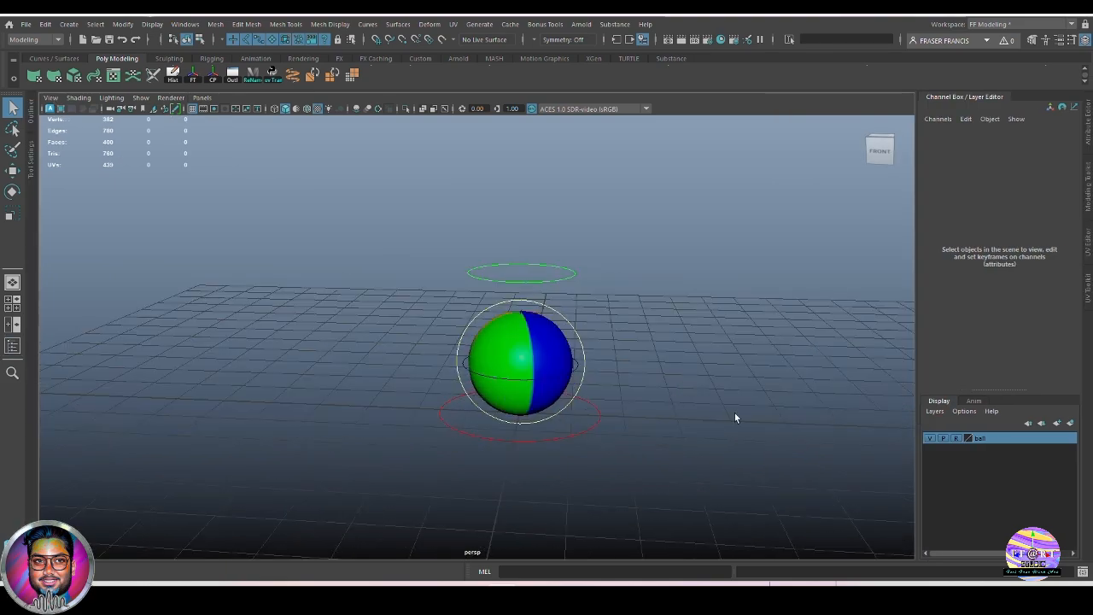
Drag stretch_Ctr's Squash through -0.7, -0.3, 3.2 and 0.3 to test its range.
click(573, 275)
scroll(707, 343, down, 2)
key(w)
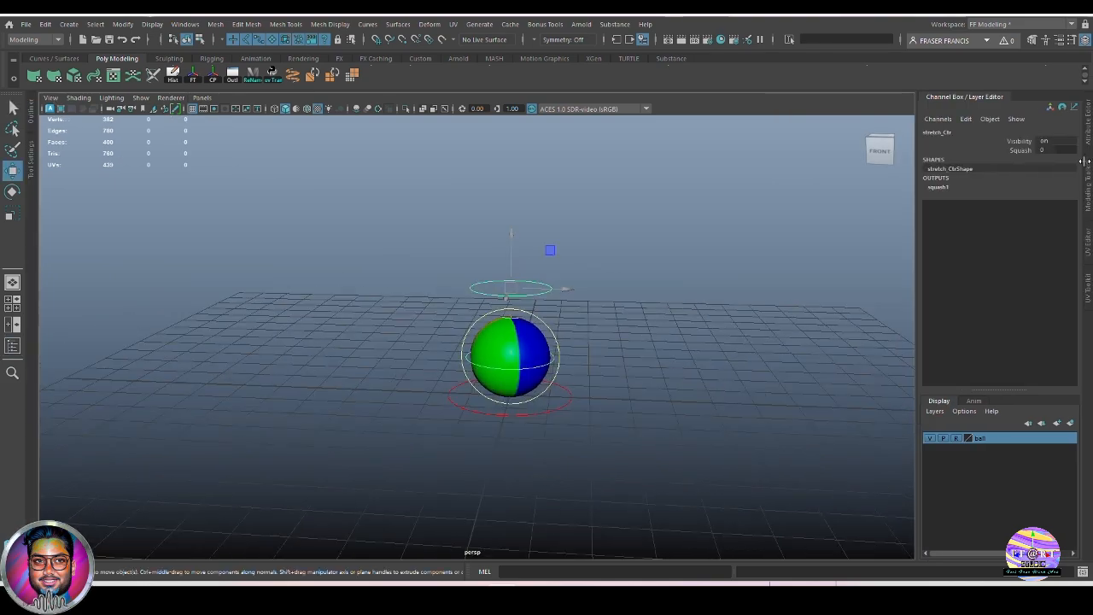
click(1020, 151)
scroll(643, 470, down, 1)
scroll(644, 469, down, 1)
mouse_move(644, 469)
middle_down()
mouse_move(671, 461)
mouse_move(642, 467)
middle_up()
alt+drag(642, 466, 611, 462)
mouse_move(611, 462)
middle_down()
mouse_move(627, 461)
mouse_move(613, 459)
middle_up()
alt+drag(613, 460, 651, 440)
middle_drag(652, 440, 695, 456)
alt+drag(695, 456, 594, 464)
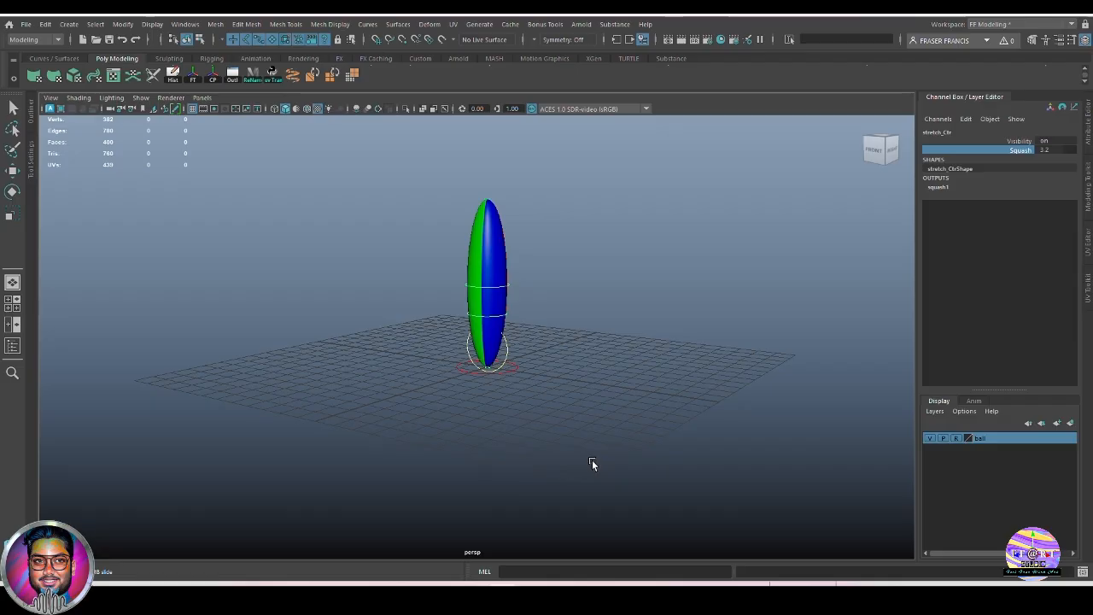
alt+drag(592, 460, 615, 446)
middle_drag(615, 446, 601, 444)
alt+drag(601, 444, 630, 438)
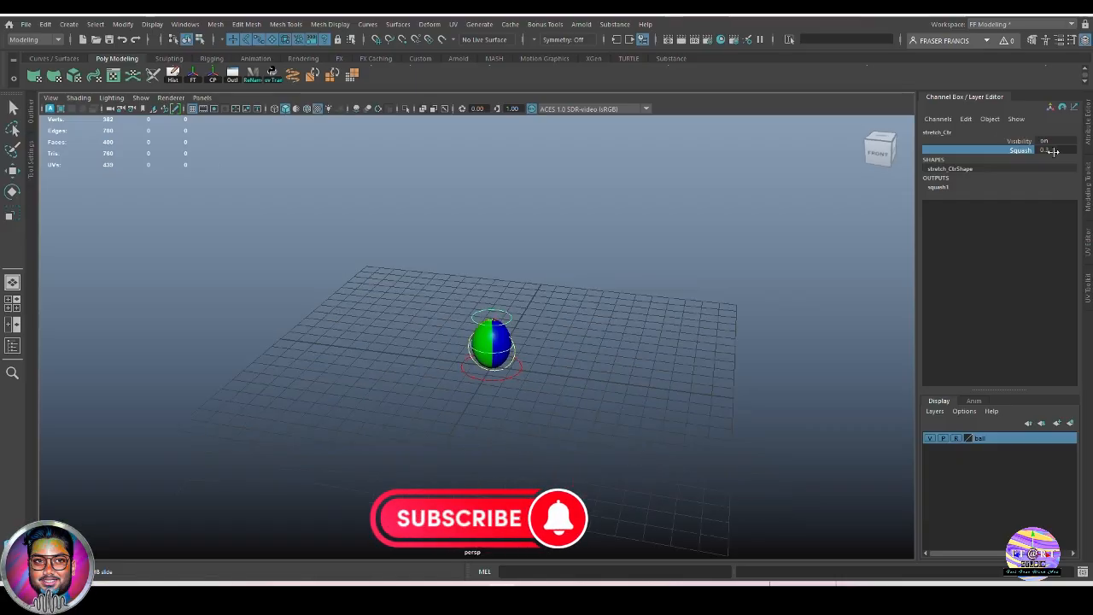
Set Squash to 0 so the ball is round again.
click(1056, 151)
text(0)
key(Return)
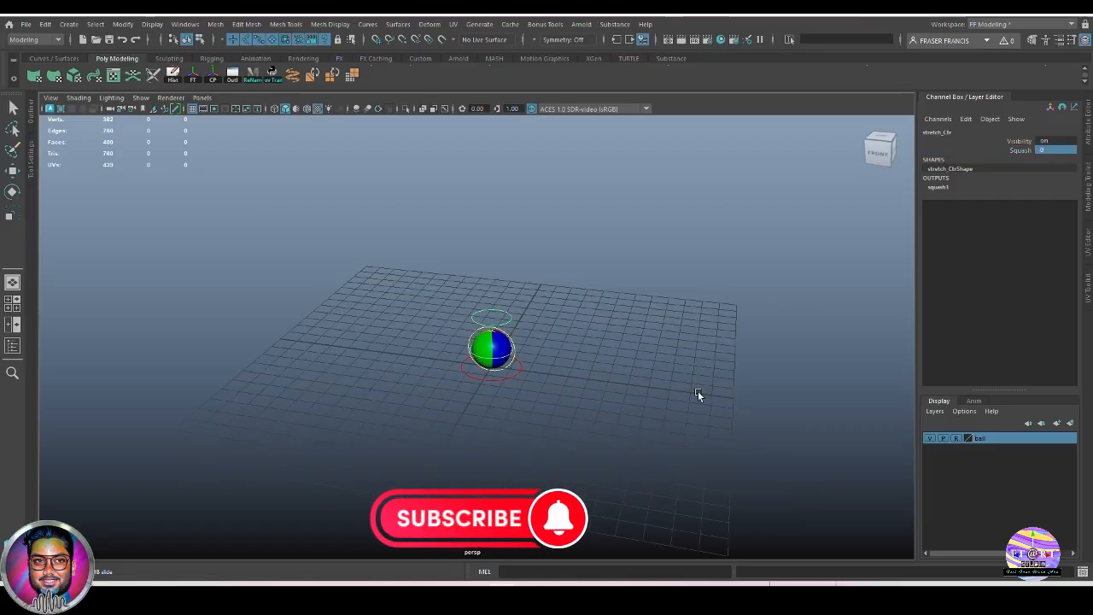